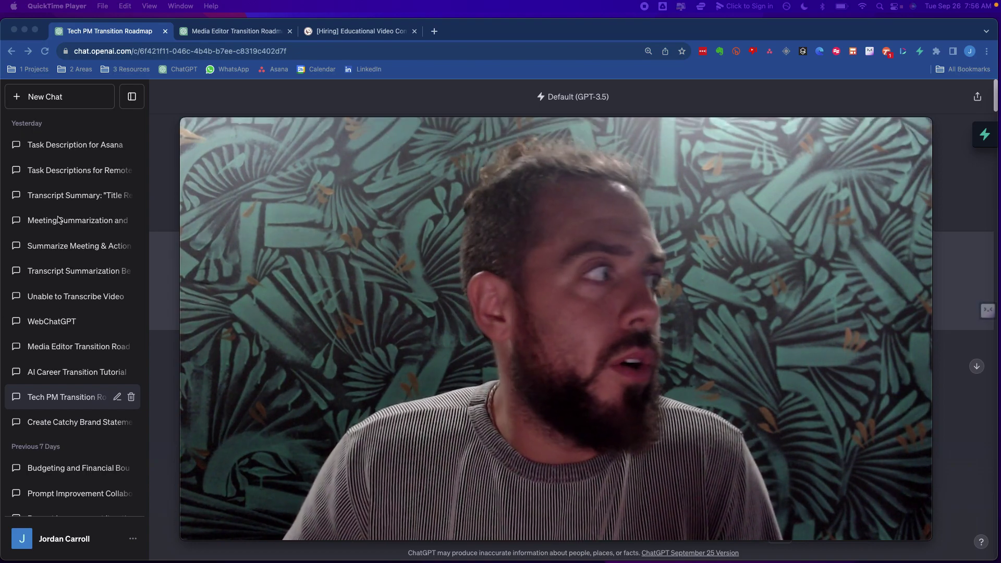
# Highlight key lines of the first career prompt: zero tech experience, personalized roadmap, skill gaps, closing ask.
pyautogui.moveTo(186, 128); pyautogui.dragTo(710, 416)
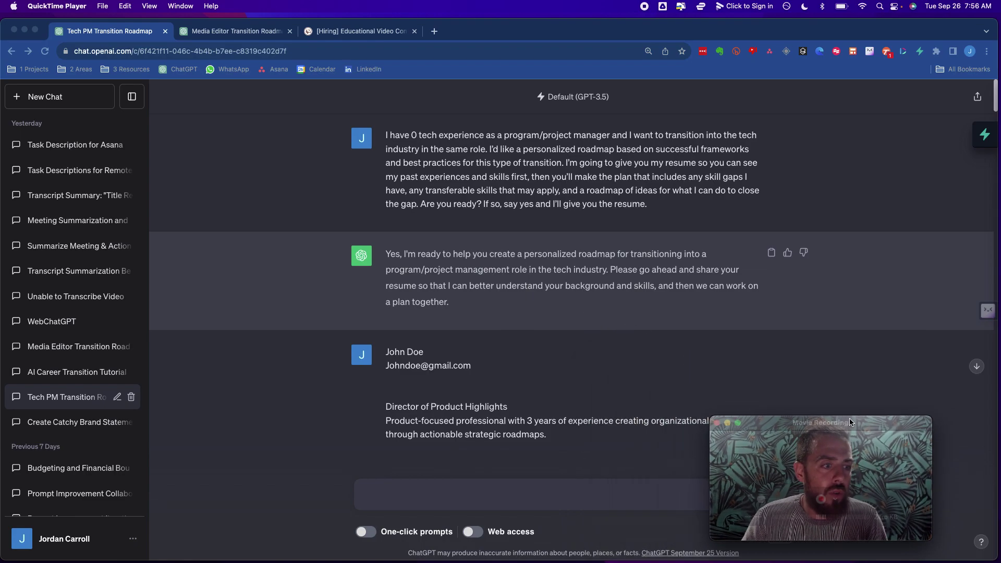
pyautogui.moveTo(850, 423); pyautogui.dragTo(905, 434)
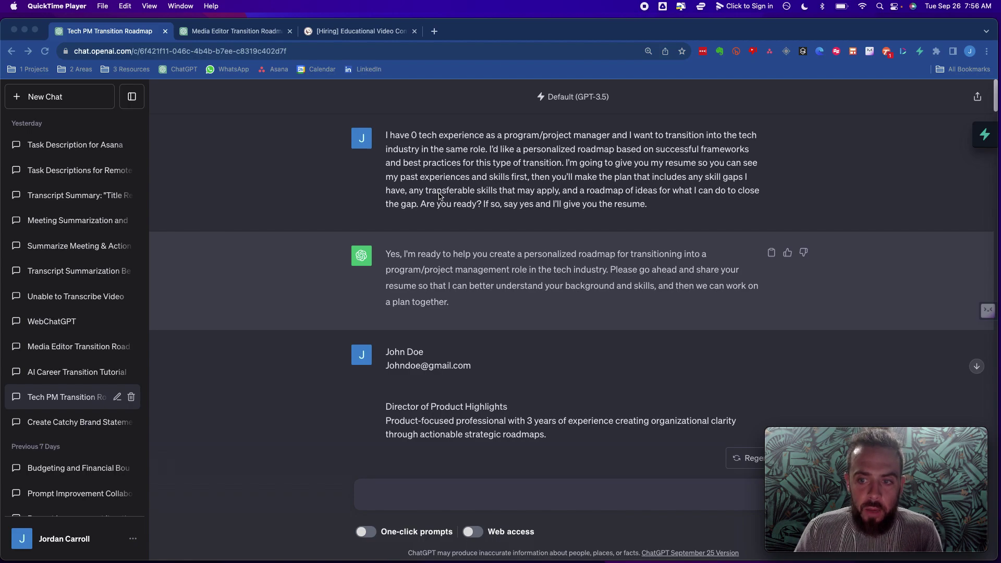
pyautogui.click(474, 178)
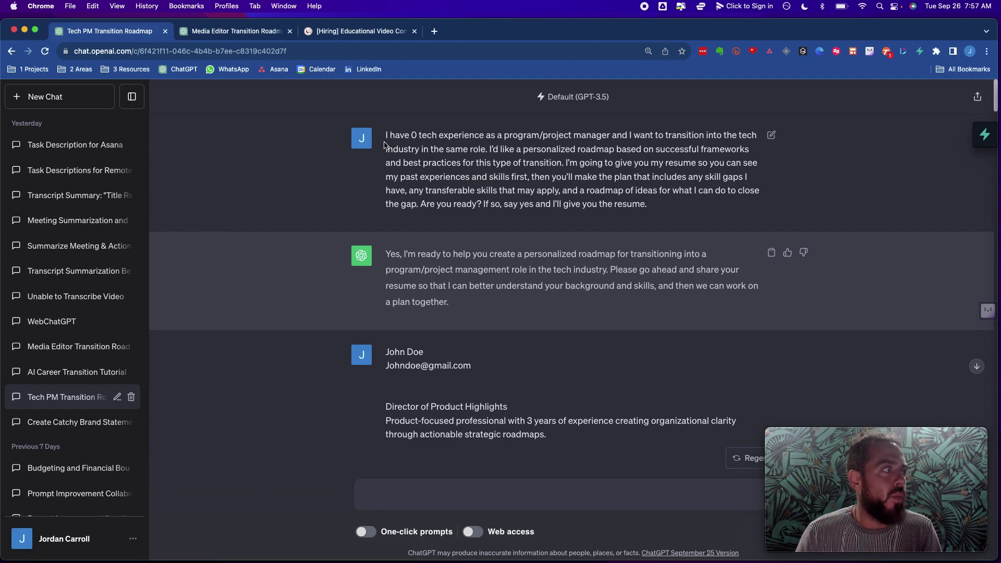
pyautogui.moveTo(387, 135); pyautogui.dragTo(672, 207)
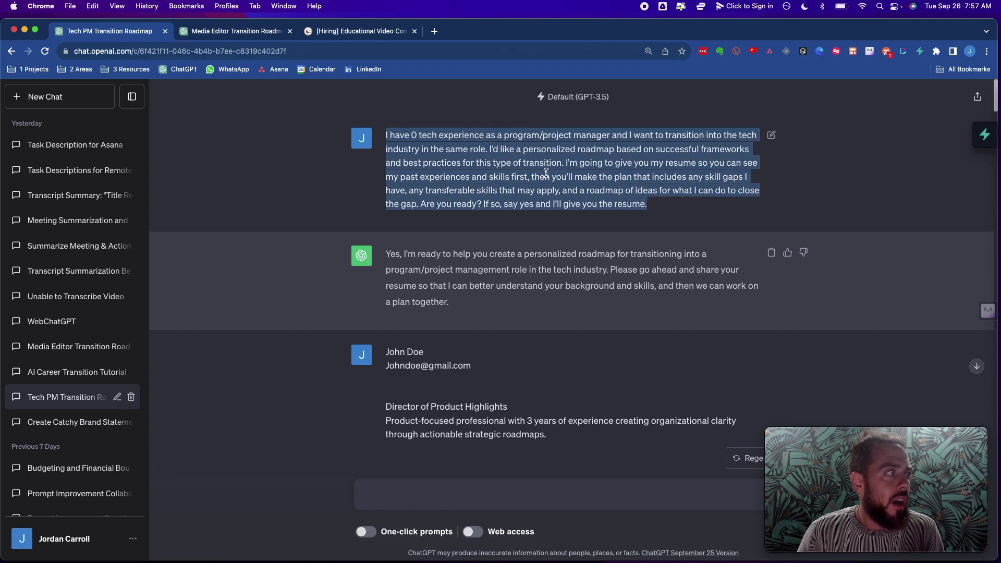
pyautogui.moveTo(389, 138); pyautogui.dragTo(611, 136)
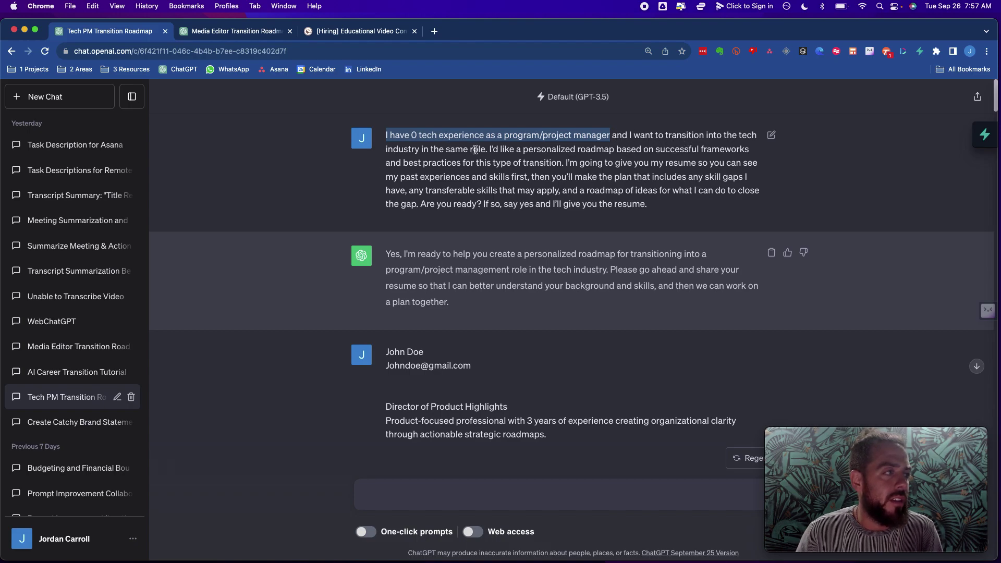
pyautogui.moveTo(491, 151); pyautogui.dragTo(655, 207)
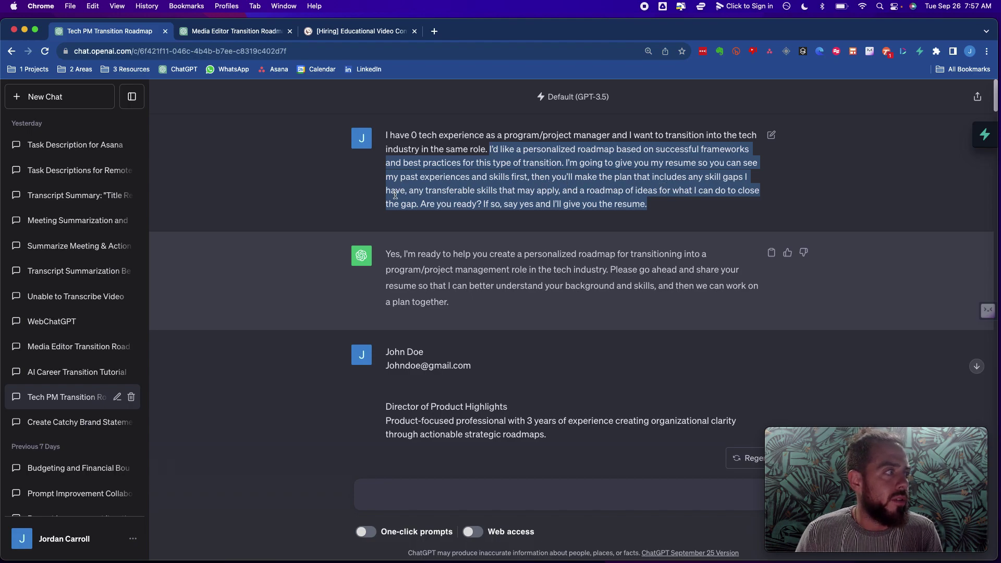
pyautogui.moveTo(380, 196); pyautogui.dragTo(568, 192)
pyautogui.click(568, 192)
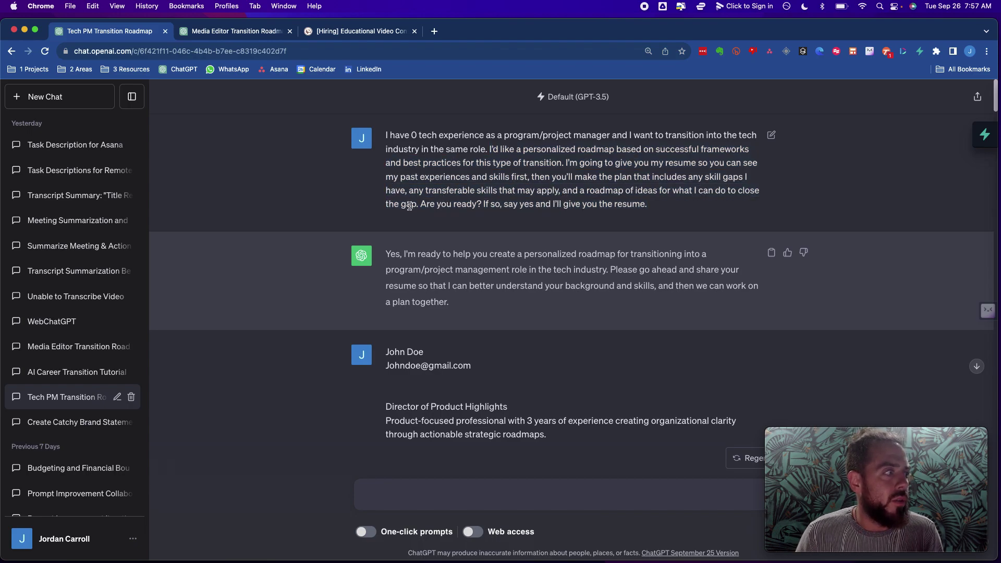
pyautogui.moveTo(489, 205); pyautogui.dragTo(664, 211)
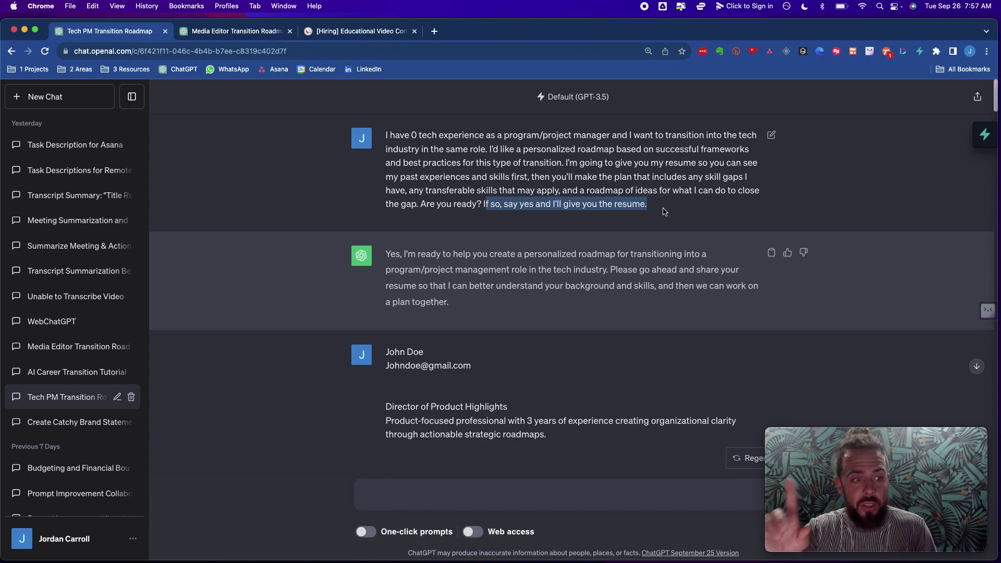
pyautogui.click(572, 202)
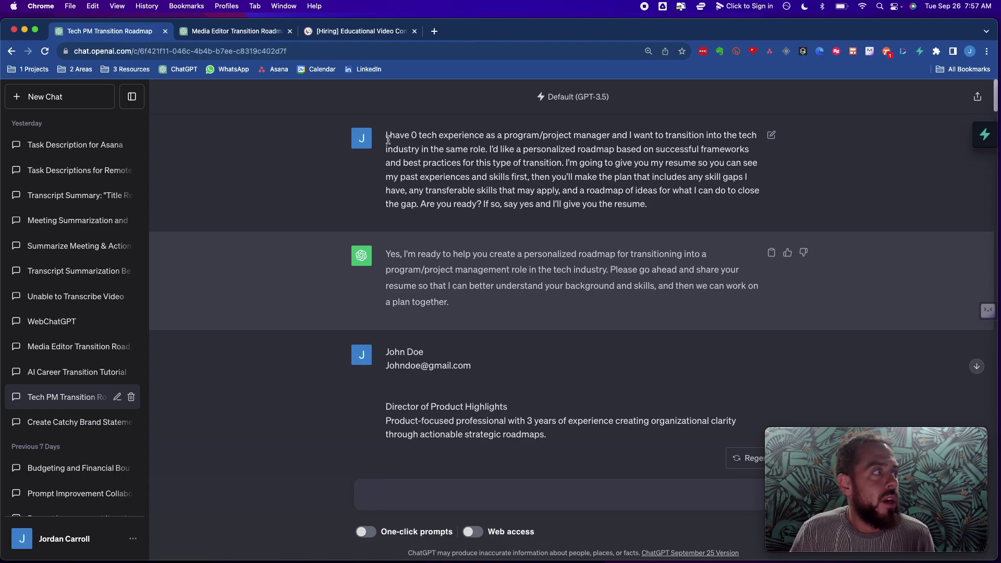
pyautogui.moveTo(386, 135); pyautogui.dragTo(489, 148)
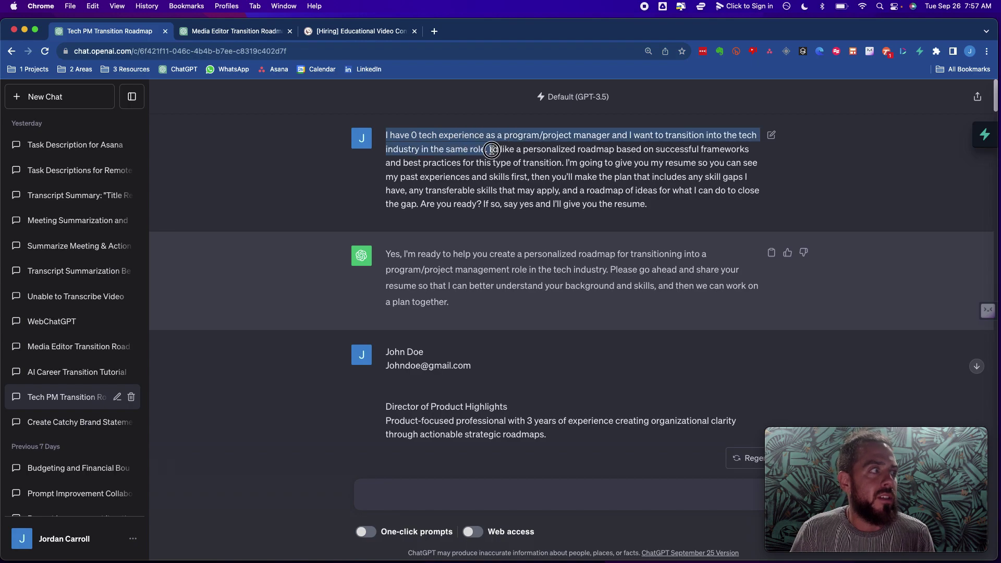
pyautogui.click(437, 149)
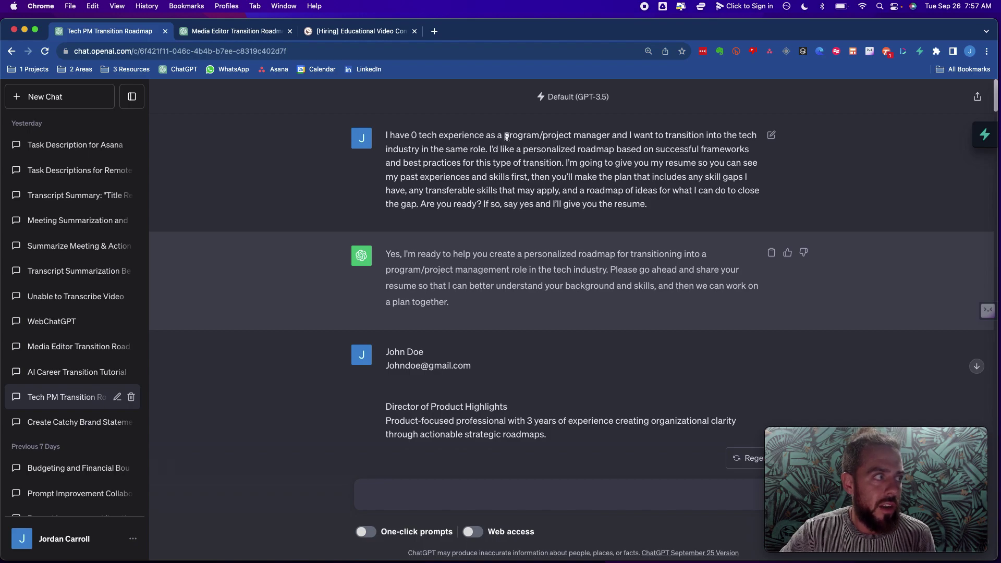
# Highlight 'program/project manager', frameworks and best practices, sharing the resume first, and the readiness question.
pyautogui.moveTo(506, 136); pyautogui.dragTo(618, 137)
pyautogui.click(653, 138)
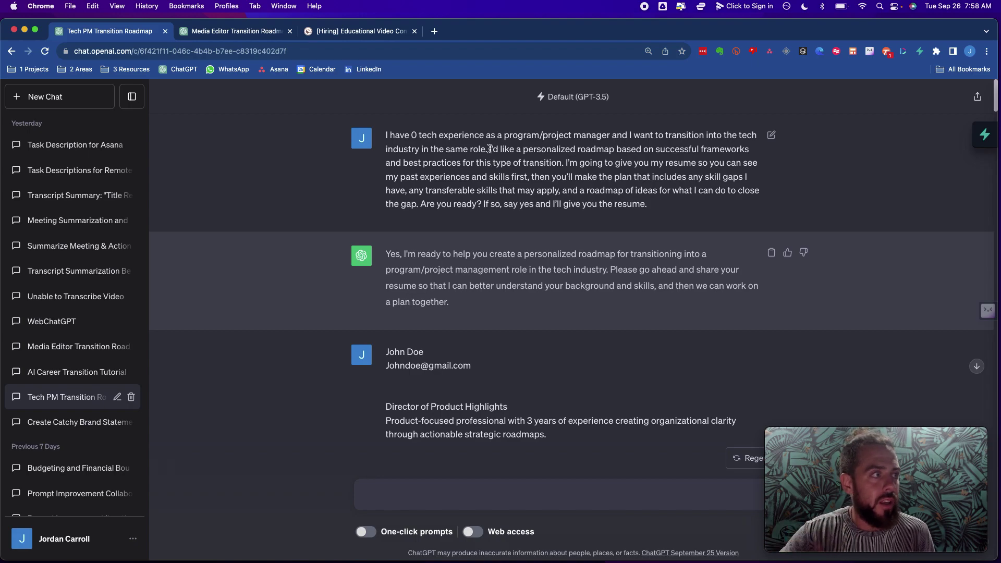
pyautogui.moveTo(490, 148); pyautogui.dragTo(565, 164)
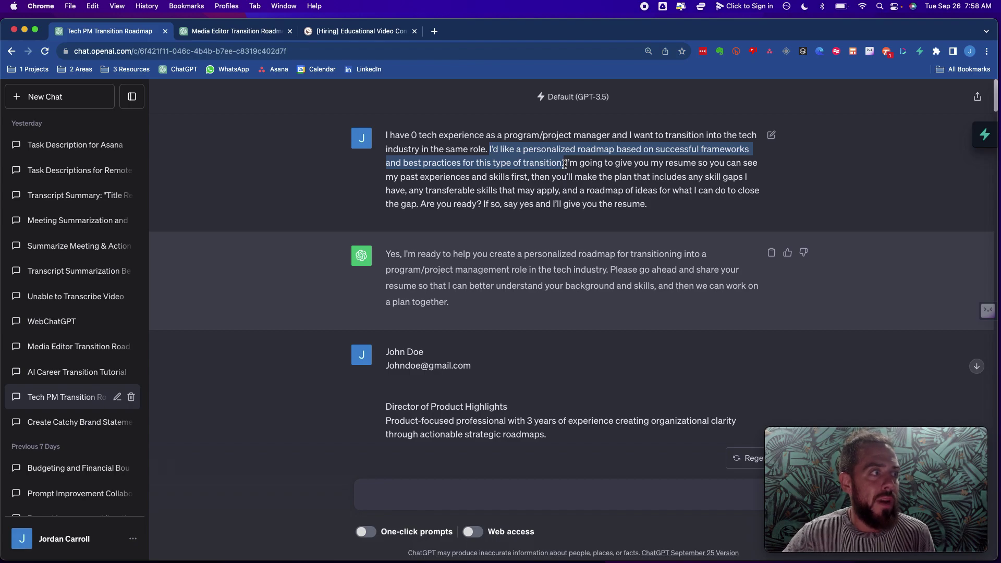
pyautogui.moveTo(655, 150); pyautogui.dragTo(462, 163)
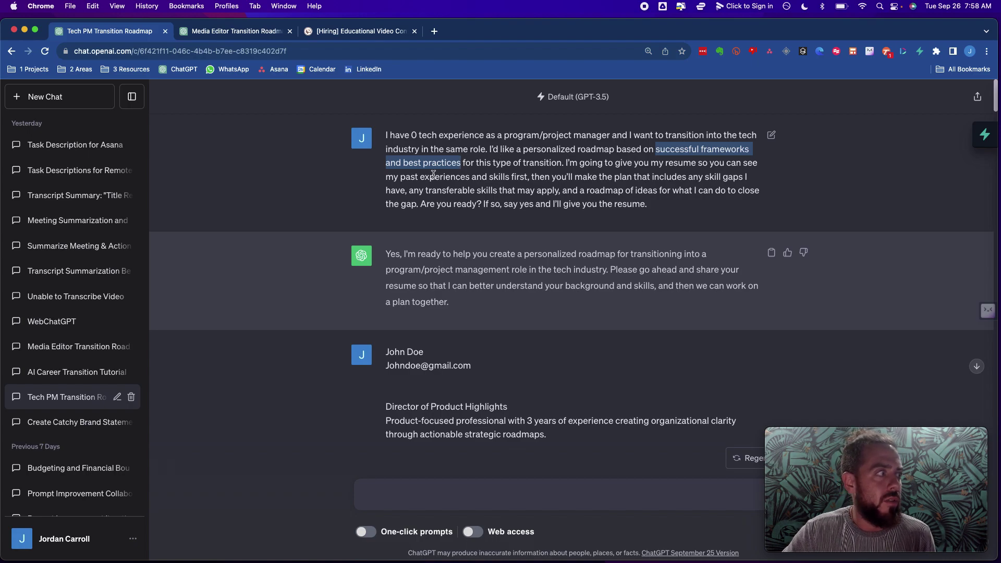
pyautogui.click(410, 172)
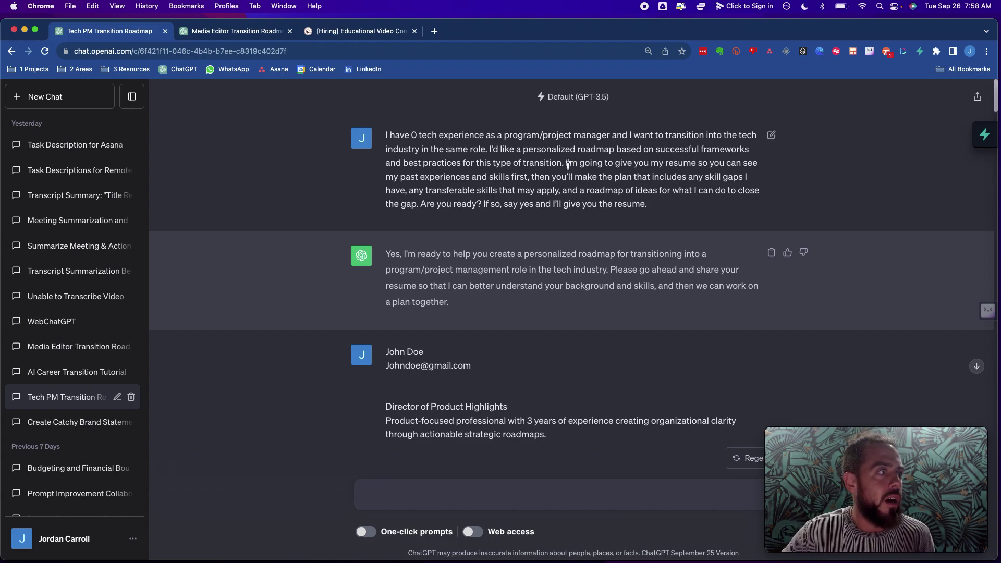
pyautogui.moveTo(568, 164); pyautogui.dragTo(602, 174)
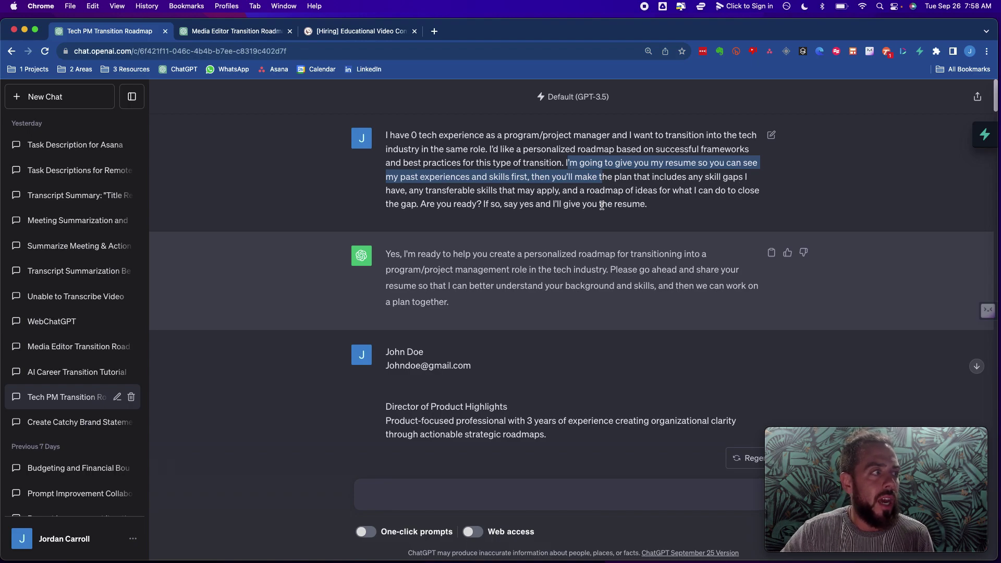
pyautogui.click(603, 205)
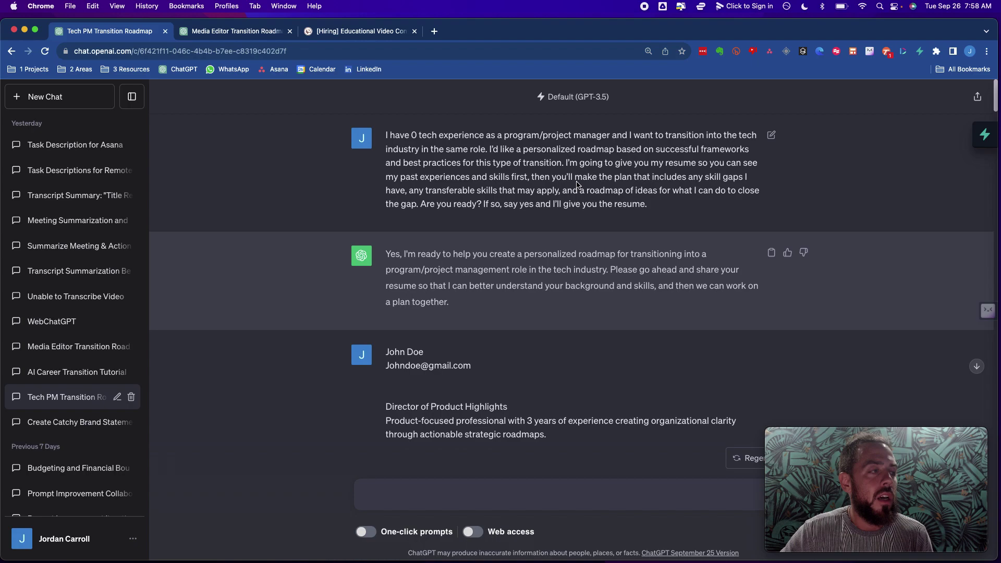
pyautogui.moveTo(421, 205); pyautogui.dragTo(655, 209)
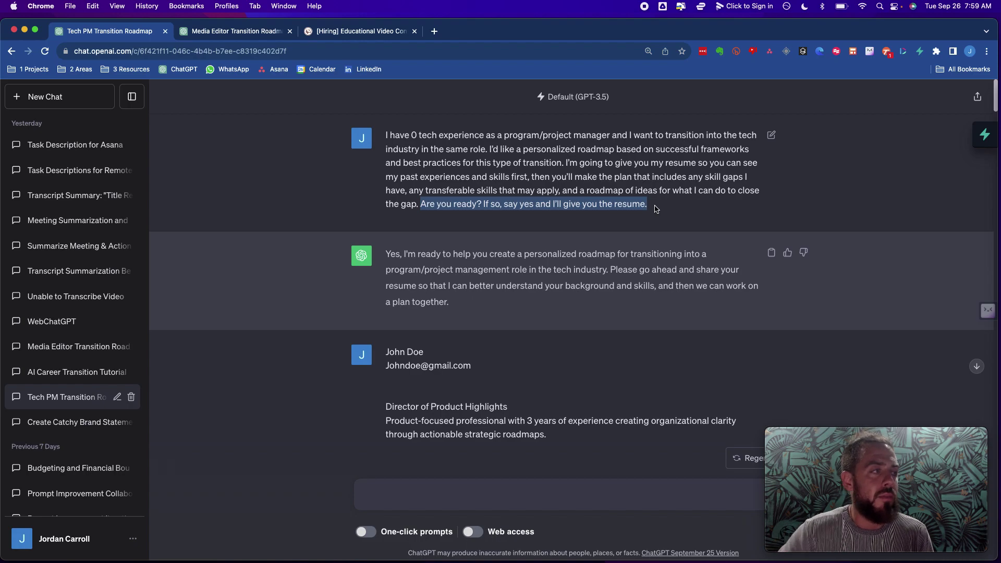
pyautogui.click(657, 209)
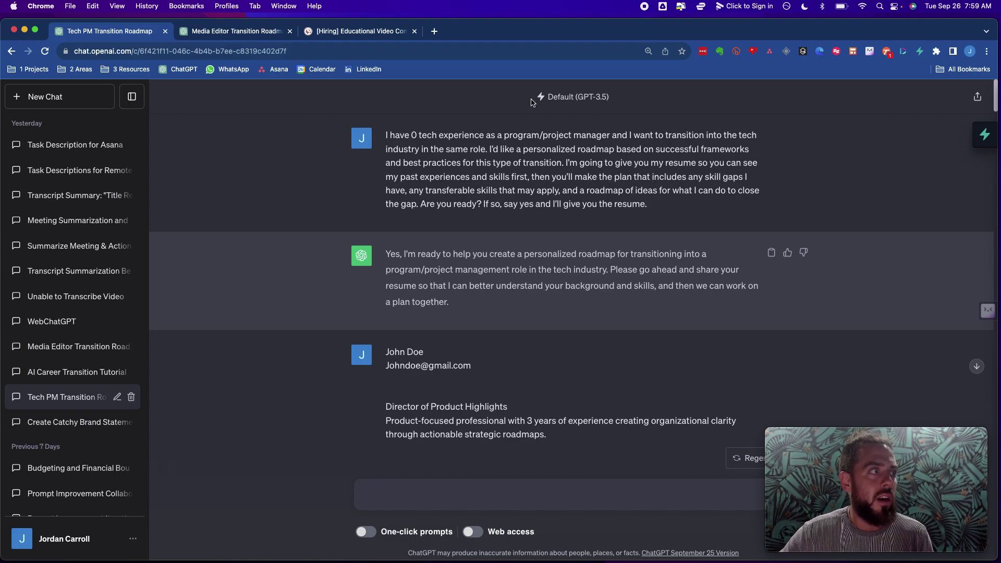
# Highlight the Default (GPT-3.5) label, the assistant's ready reply, and the resume's Director of Product summary.
pyautogui.moveTo(547, 96); pyautogui.dragTo(615, 101)
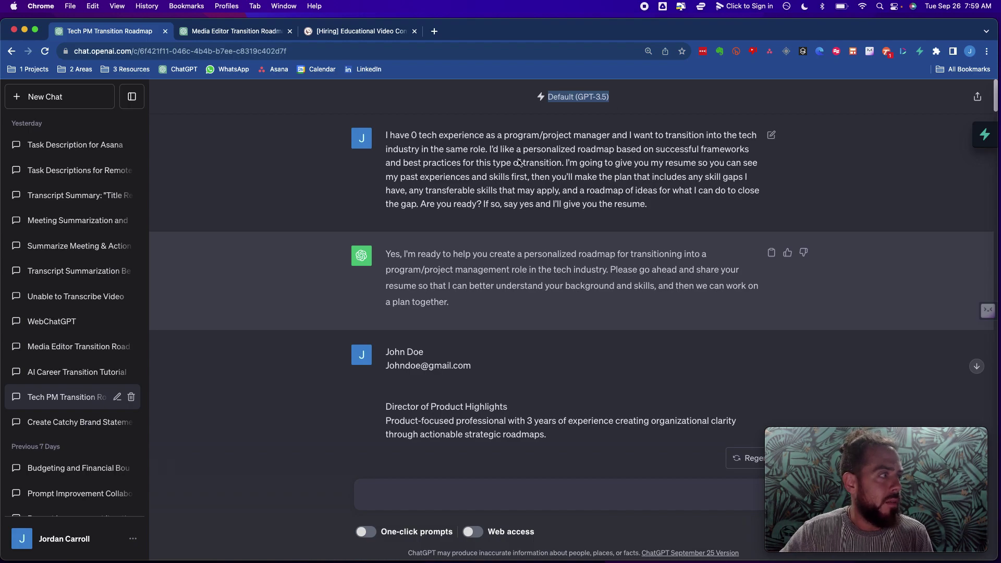
pyautogui.click(556, 159)
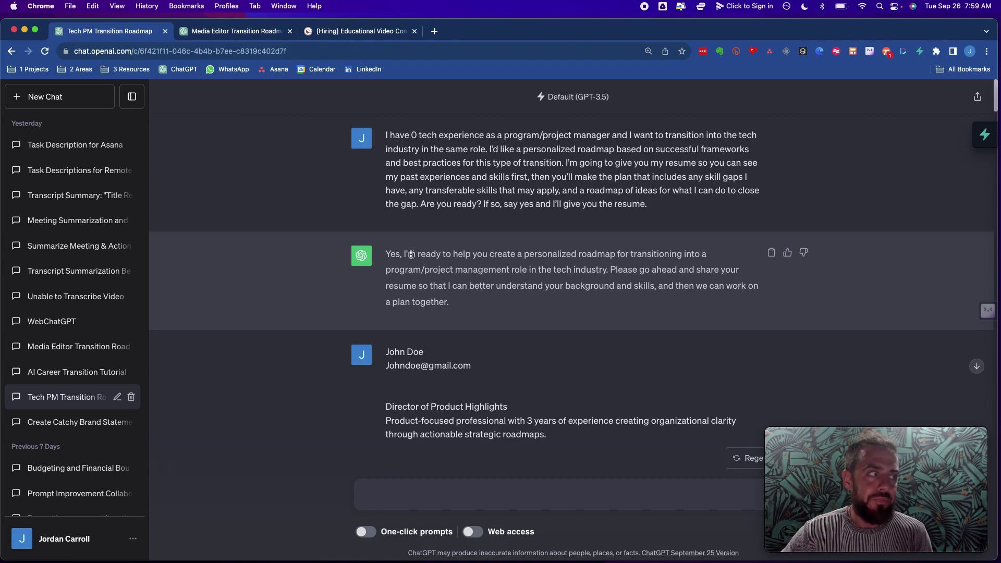
pyautogui.moveTo(384, 254); pyautogui.dragTo(454, 306)
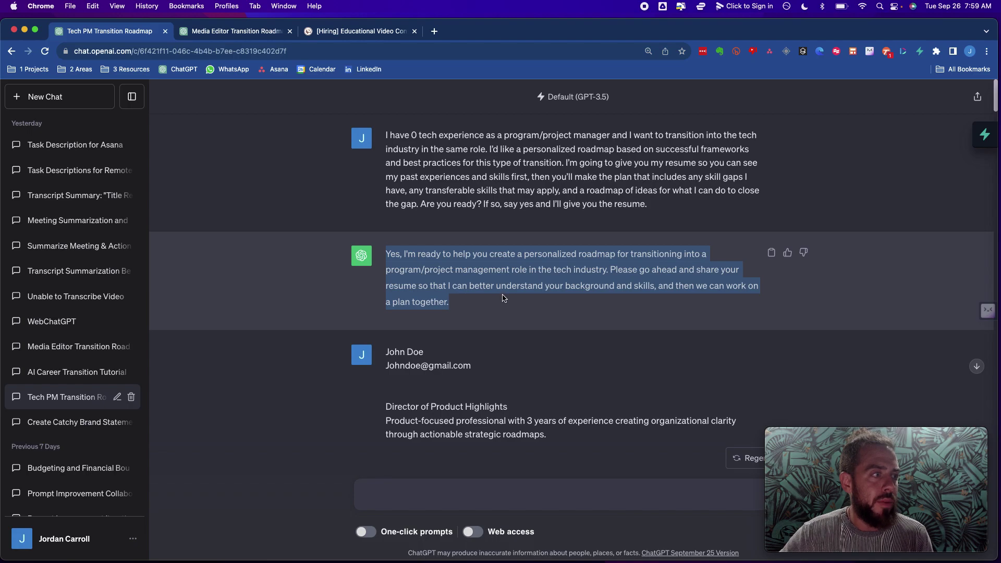
pyautogui.scroll(-5, 503, 296)
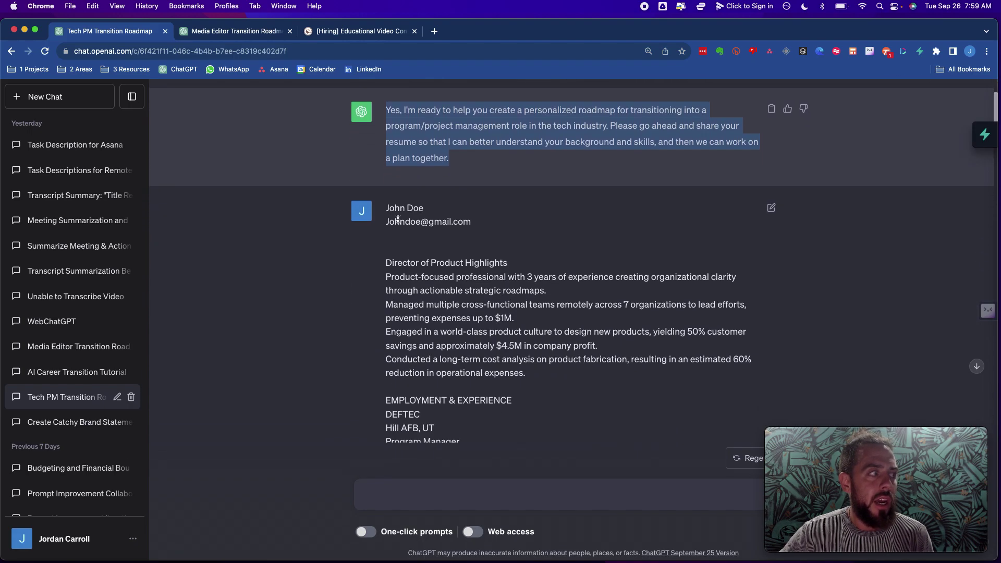
pyautogui.click(412, 226)
pyautogui.moveTo(412, 225); pyautogui.dragTo(526, 386)
pyautogui.click(527, 387)
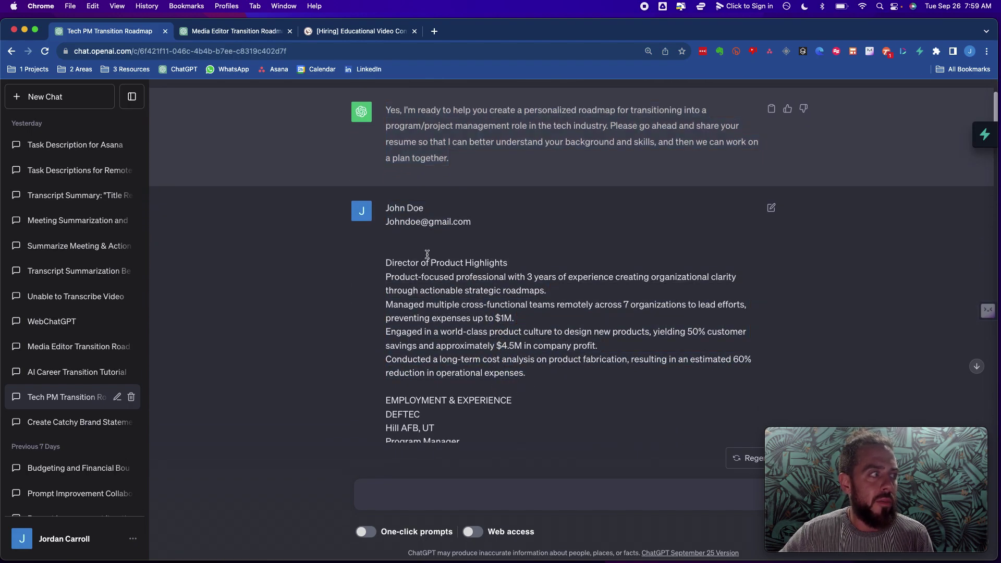
pyautogui.moveTo(385, 206); pyautogui.dragTo(530, 232)
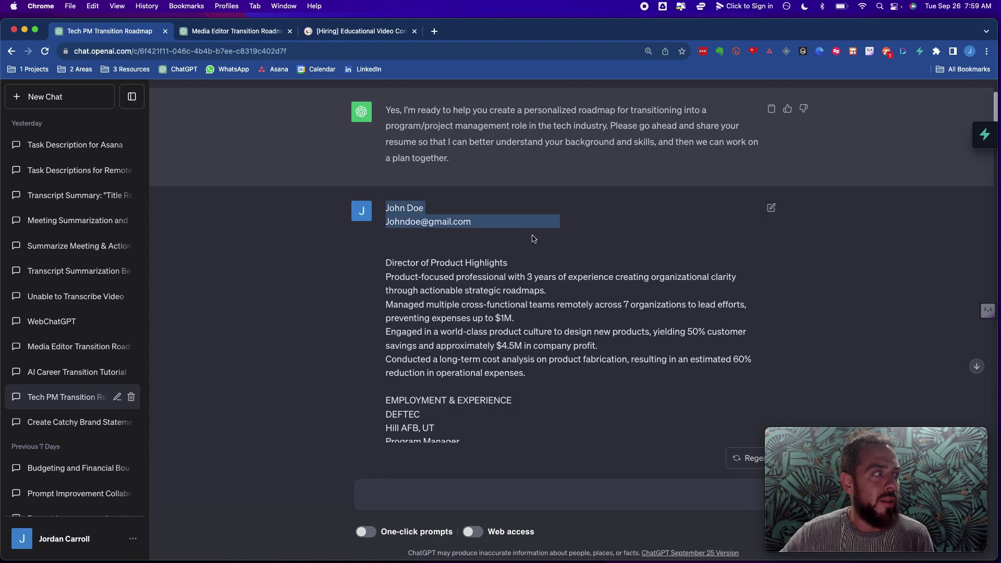
pyautogui.scroll(-1, 533, 239)
pyautogui.scroll(-1, 533, 239)
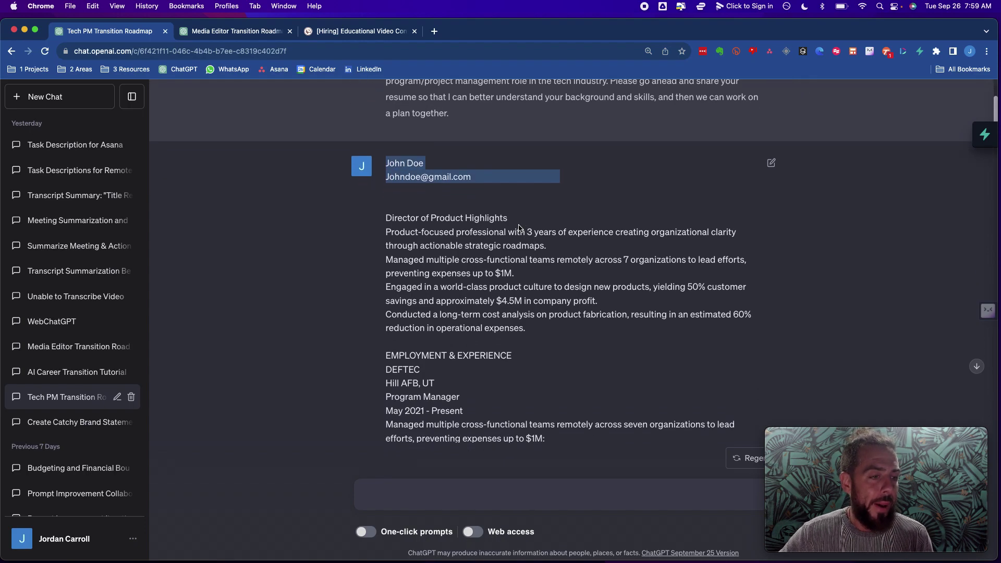
pyautogui.moveTo(386, 218); pyautogui.dragTo(539, 343)
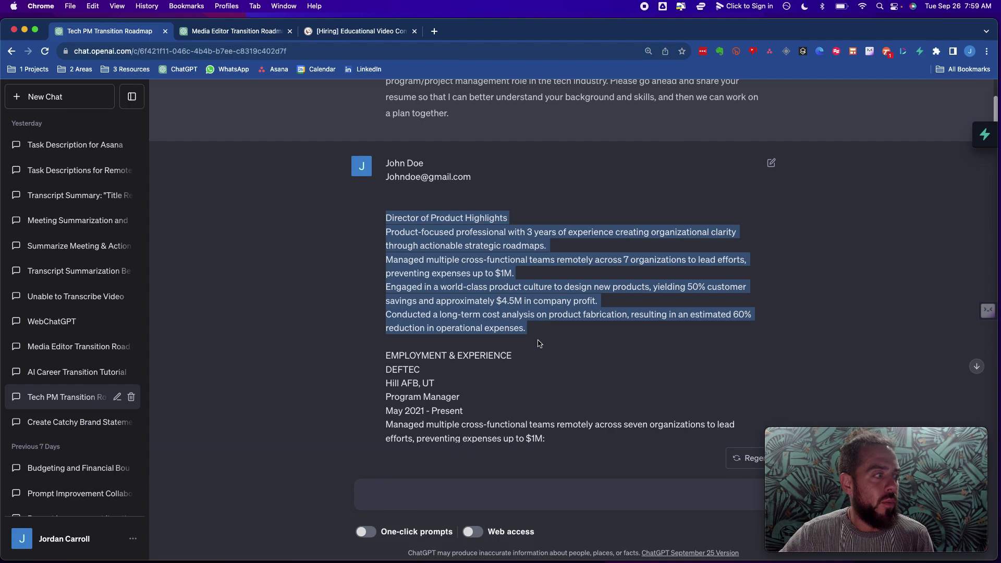
pyautogui.scroll(-1, 539, 339)
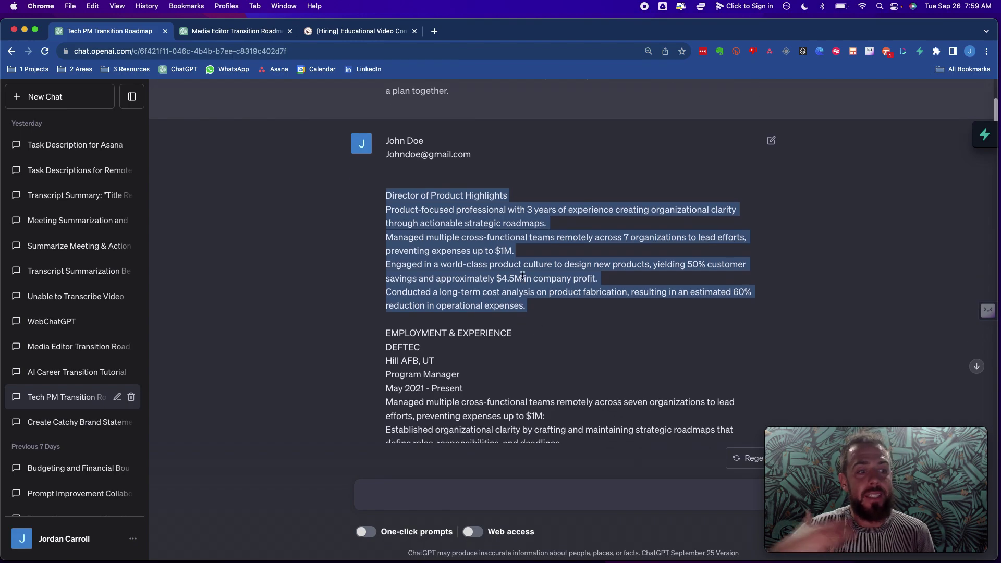
pyautogui.scroll(-15, 523, 276)
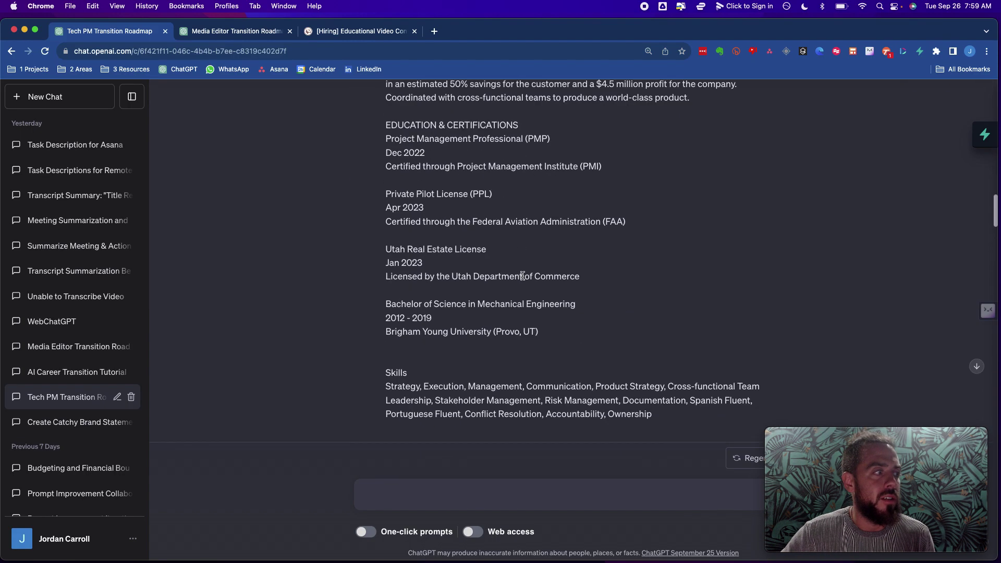
pyautogui.scroll(-5, 523, 277)
pyautogui.scroll(10, 523, 277)
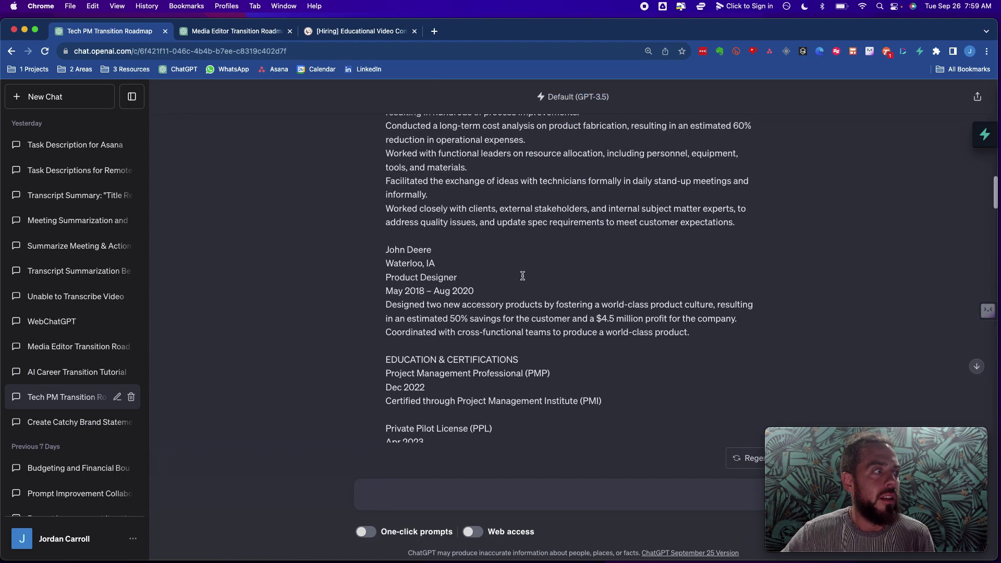
pyautogui.scroll(-4, 523, 276)
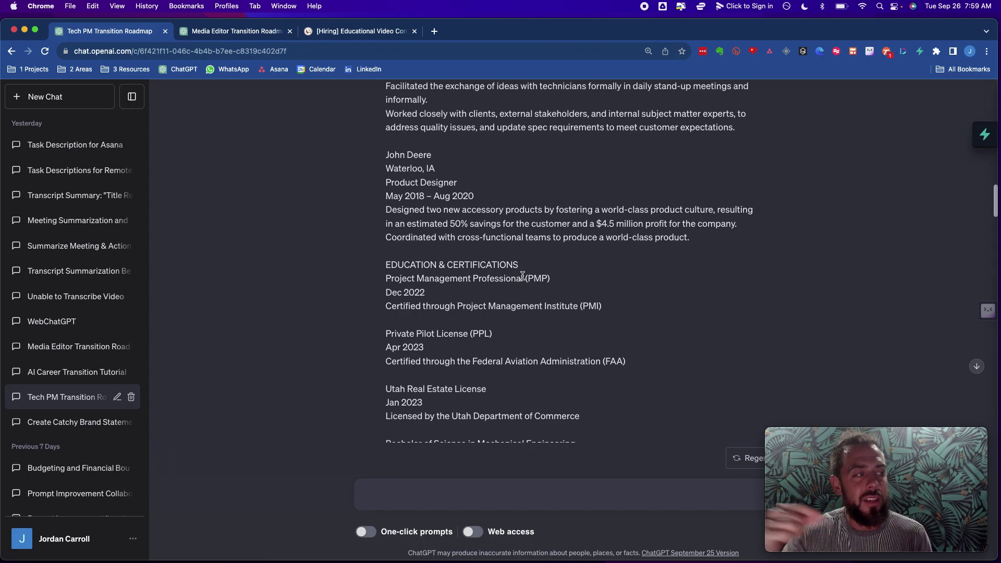
pyautogui.scroll(-10, 522, 277)
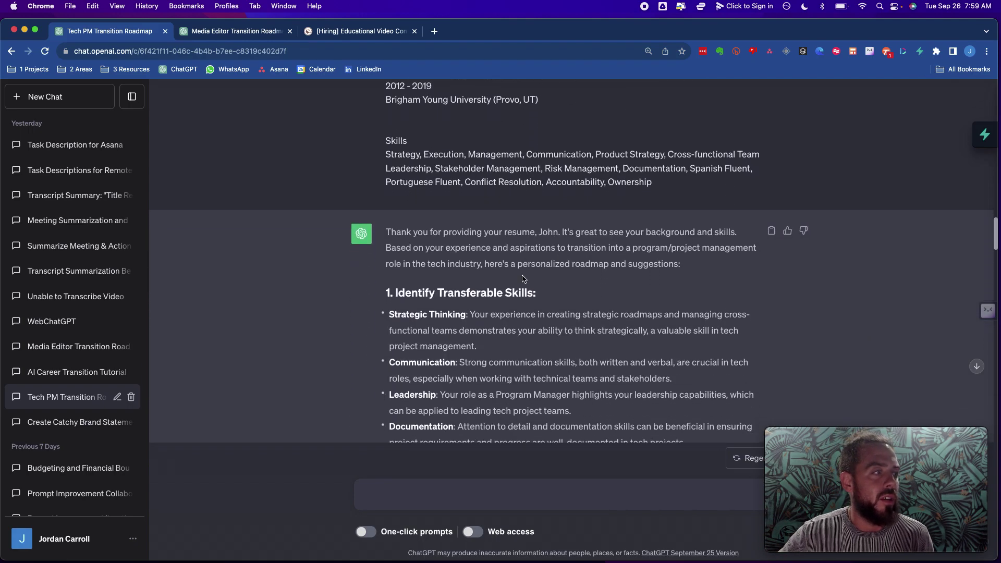
# Highlight the reply's opening and the Strategic Thinking, Communication, Leadership and Documentation transferable skills.
pyautogui.moveTo(387, 186); pyautogui.dragTo(641, 222)
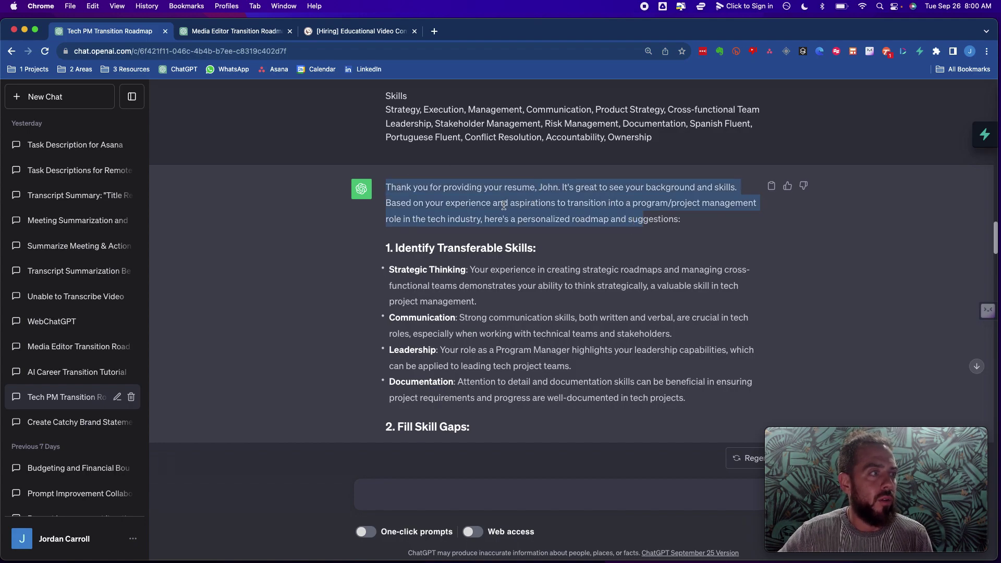
pyautogui.scroll(-2, 492, 219)
pyautogui.moveTo(388, 223); pyautogui.dragTo(695, 355)
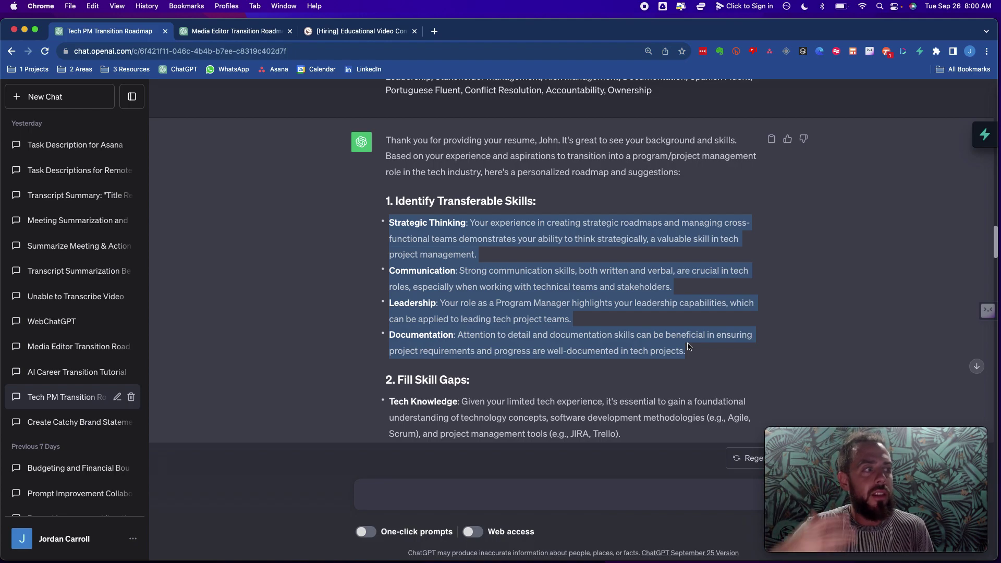
pyautogui.click(688, 347)
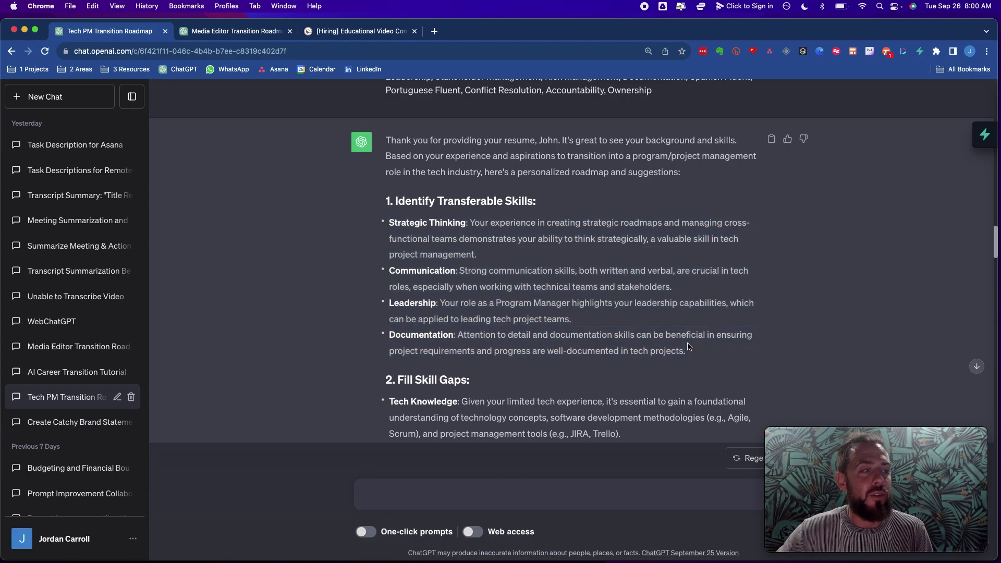
pyautogui.moveTo(687, 351); pyautogui.dragTo(712, 362)
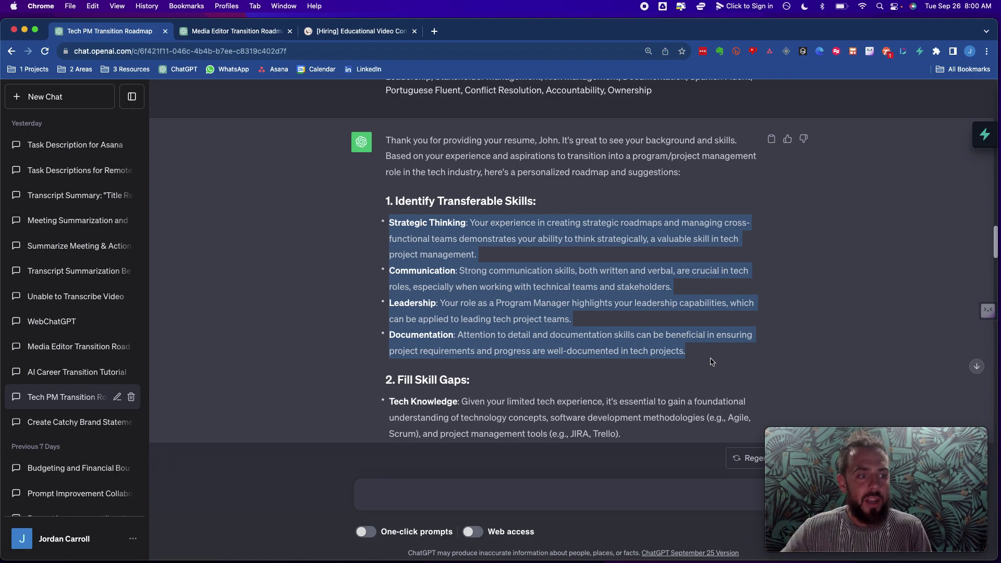
pyautogui.click(490, 312)
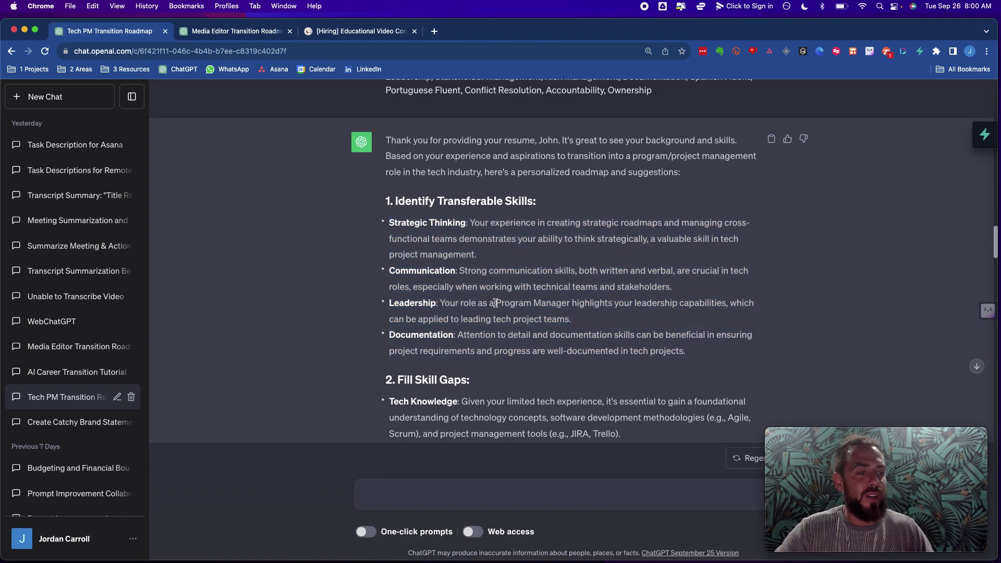
pyautogui.moveTo(388, 222); pyautogui.dragTo(465, 222)
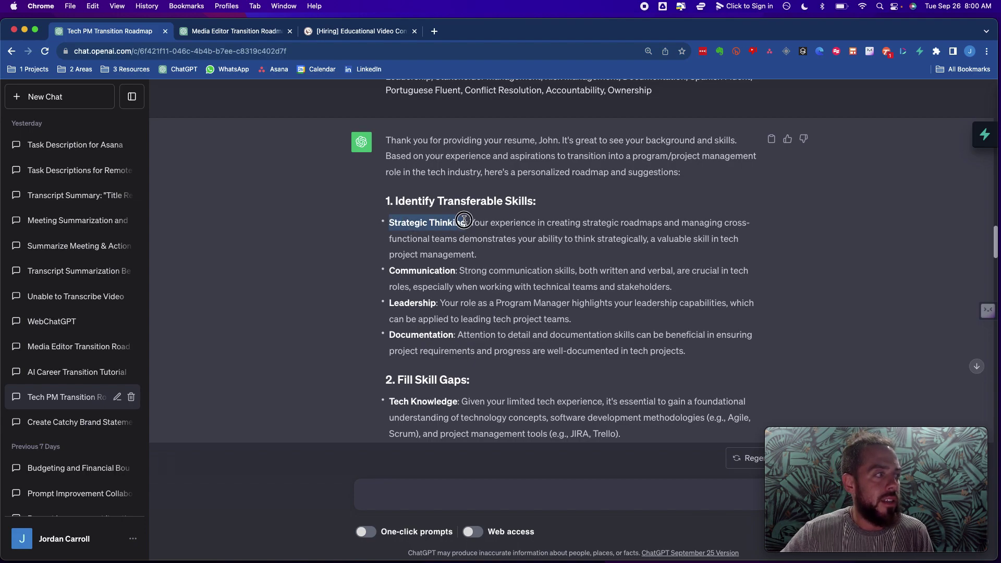
pyautogui.moveTo(390, 271); pyautogui.dragTo(456, 271)
pyautogui.moveTo(388, 303); pyautogui.dragTo(437, 303)
pyautogui.moveTo(390, 335); pyautogui.dragTo(453, 339)
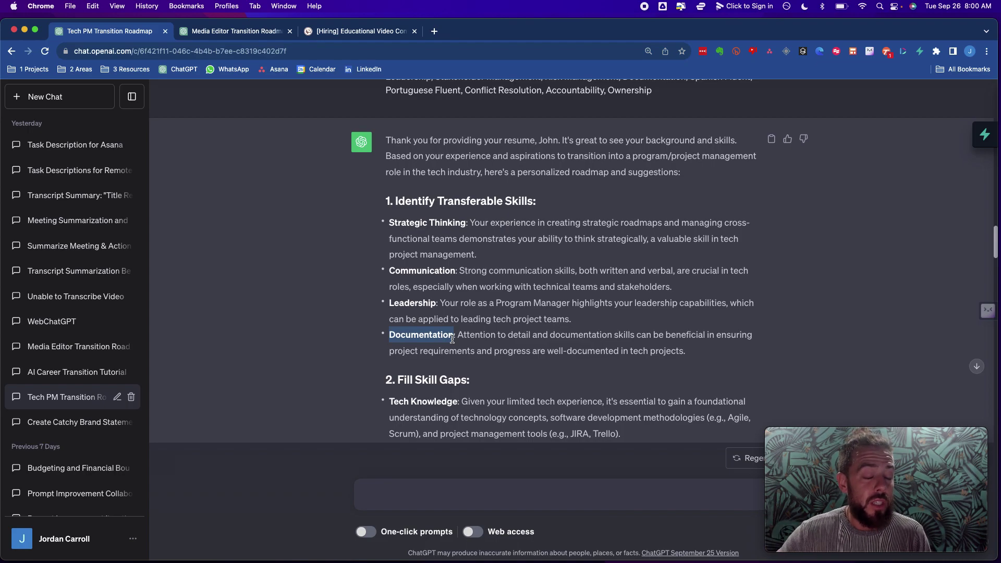
pyautogui.click(453, 338)
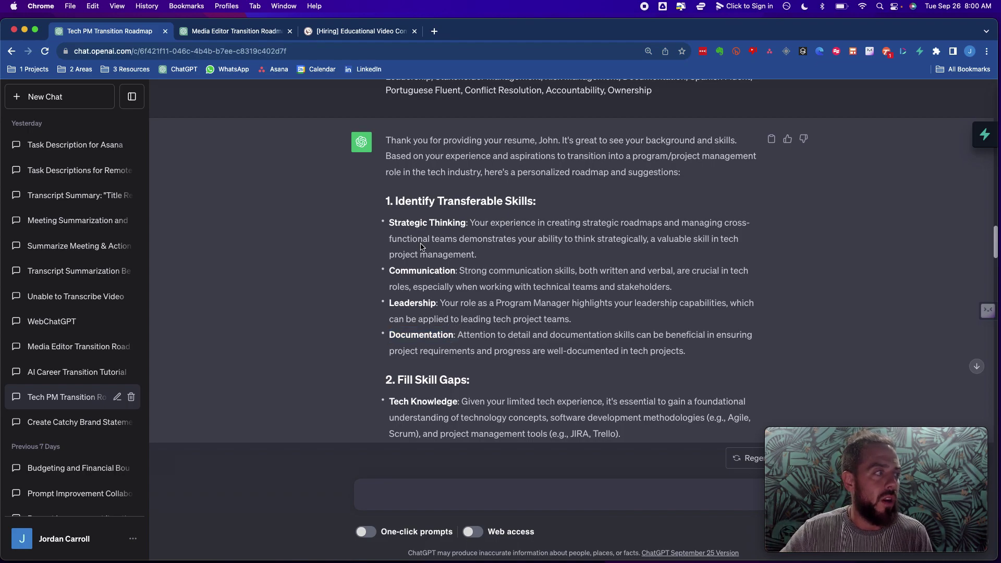
pyautogui.moveTo(390, 224); pyautogui.dragTo(466, 225)
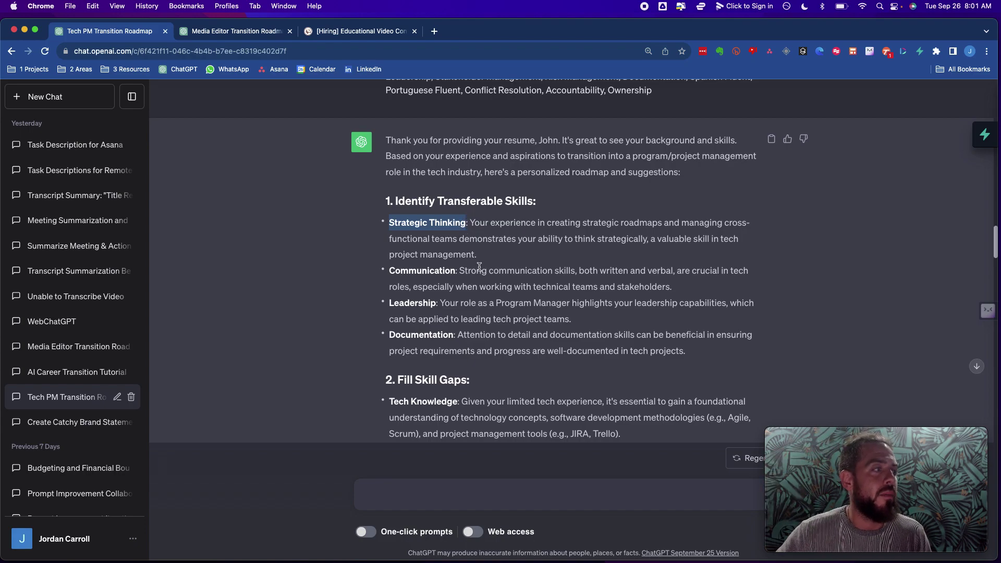
pyautogui.click(479, 267)
pyautogui.scroll(-2, 450, 315)
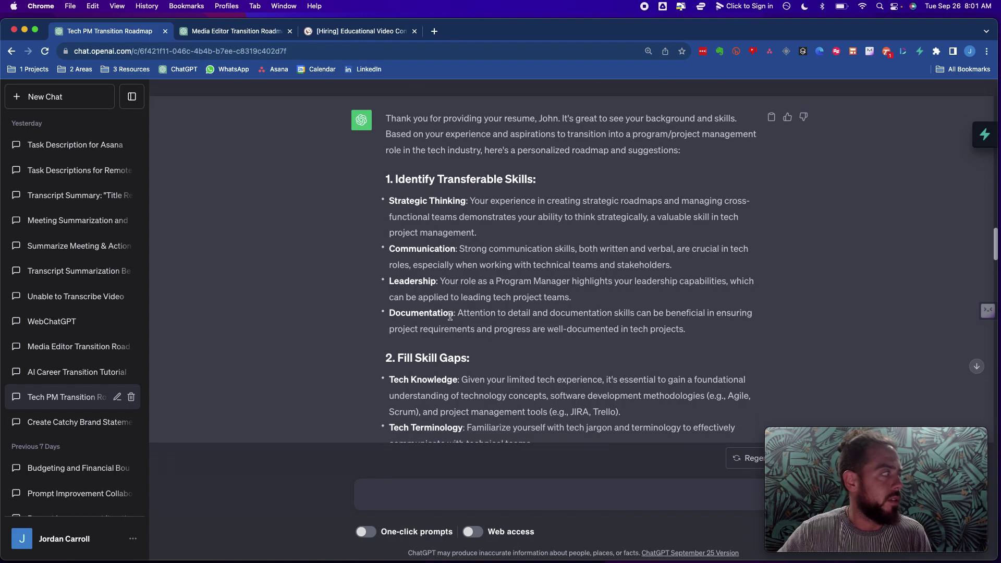
pyautogui.scroll(-4, 450, 316)
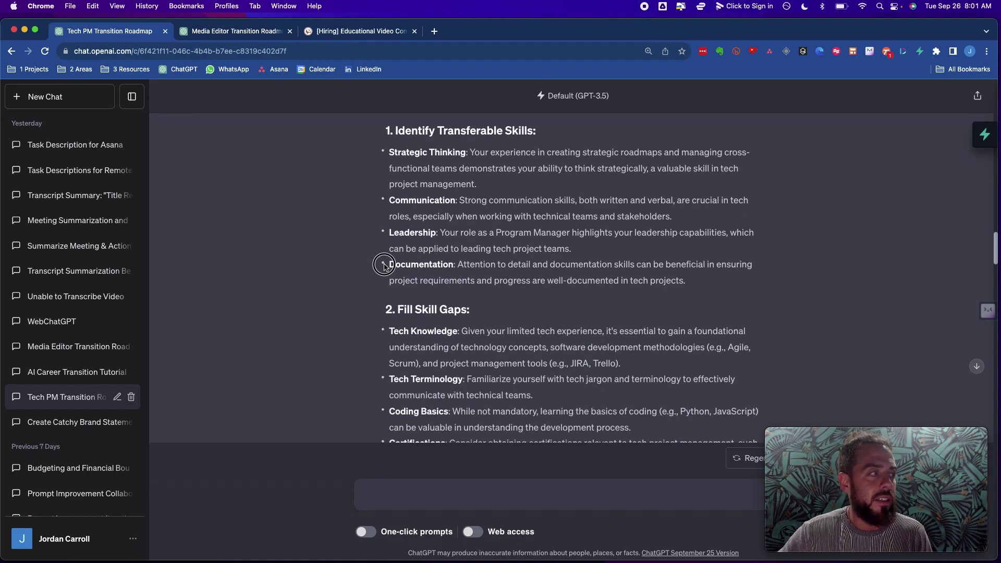
pyautogui.moveTo(384, 266); pyautogui.dragTo(455, 263)
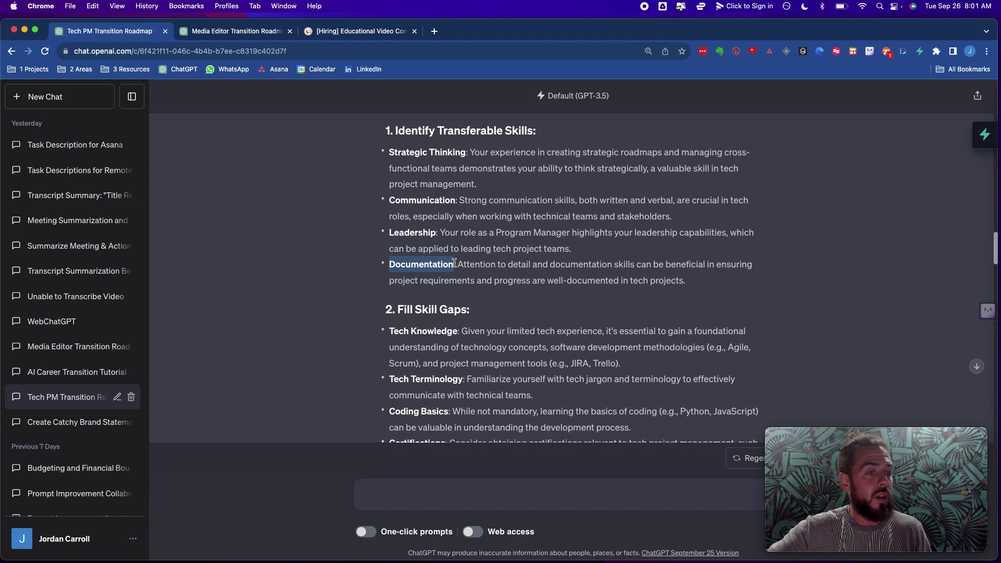
pyautogui.click(453, 265)
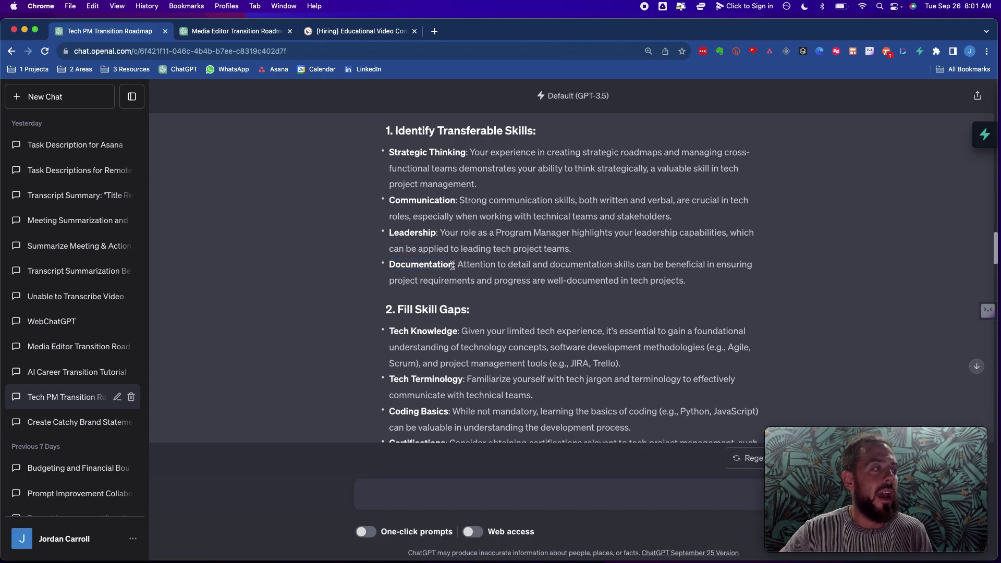
# Highlight the Tech Knowledge, Tech Terminology and Coding Basics skill gaps.
pyautogui.scroll(-3, 454, 264)
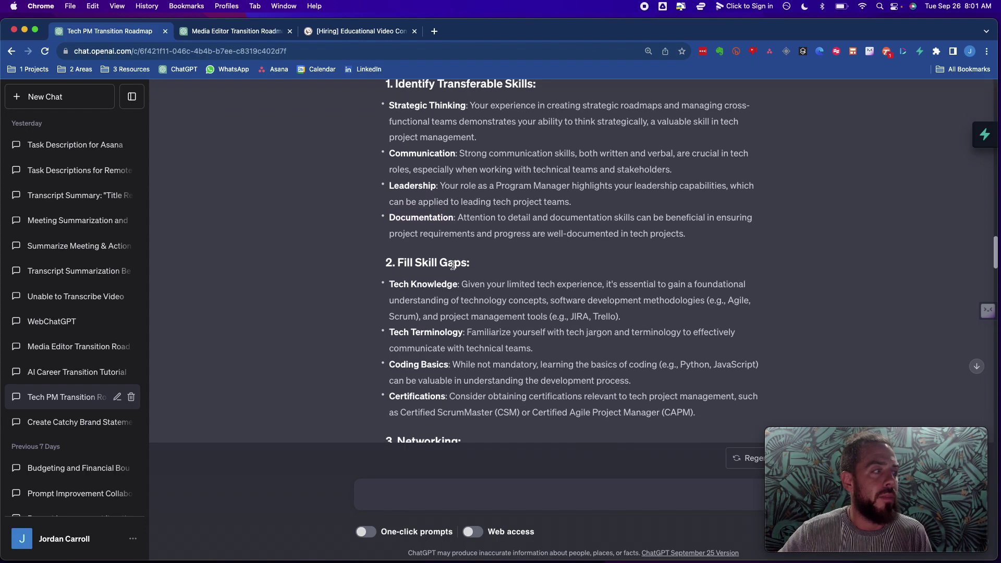
pyautogui.moveTo(388, 284); pyautogui.dragTo(581, 417)
pyautogui.scroll(-2, 581, 418)
pyautogui.click(423, 265)
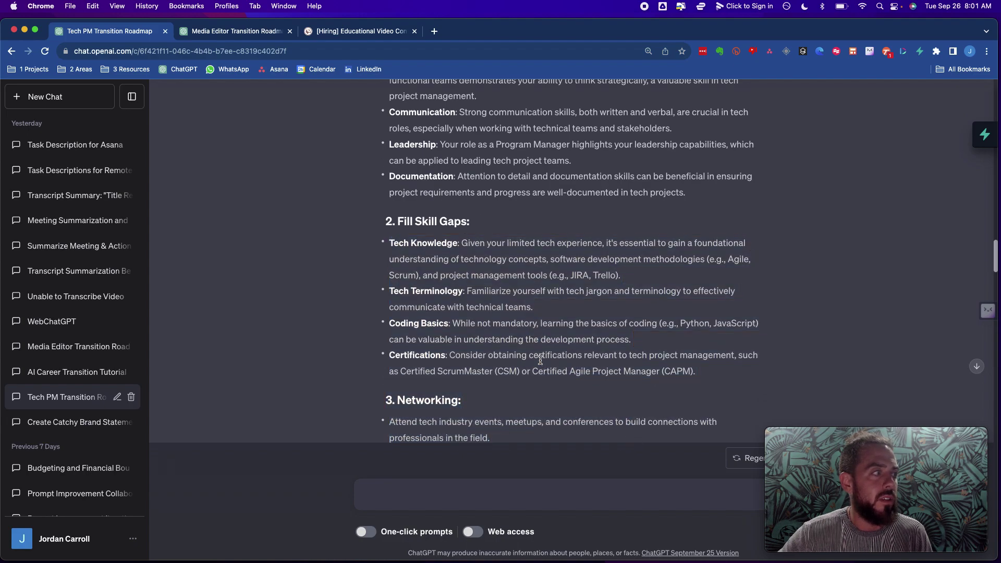
pyautogui.moveTo(389, 243); pyautogui.dragTo(456, 244)
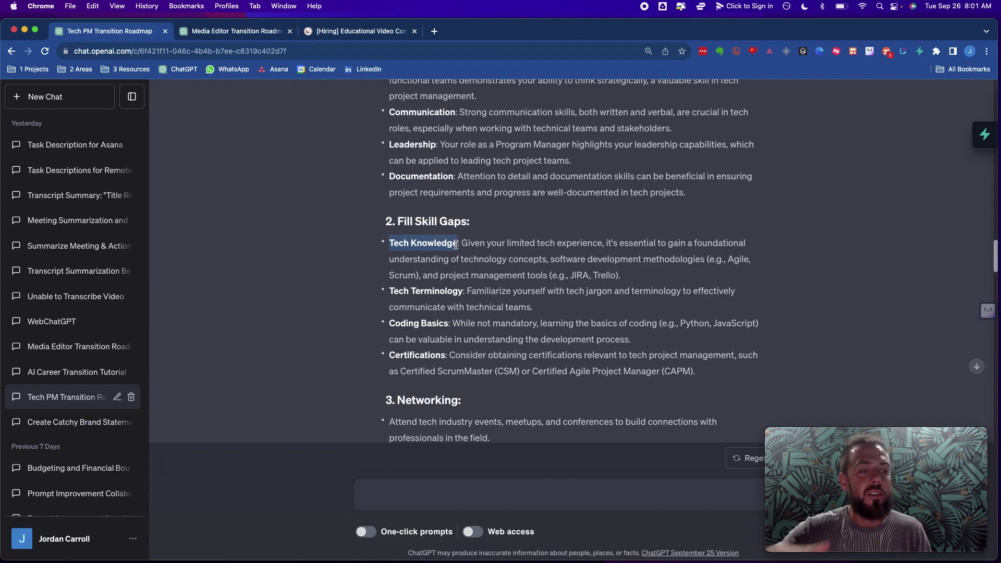
pyautogui.click(391, 295)
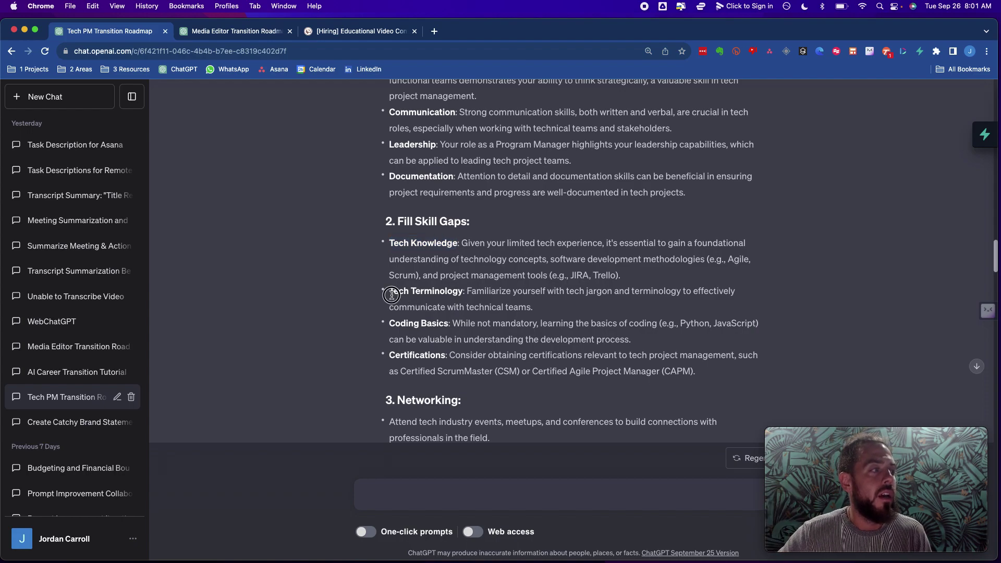
pyautogui.moveTo(392, 295); pyautogui.dragTo(462, 294)
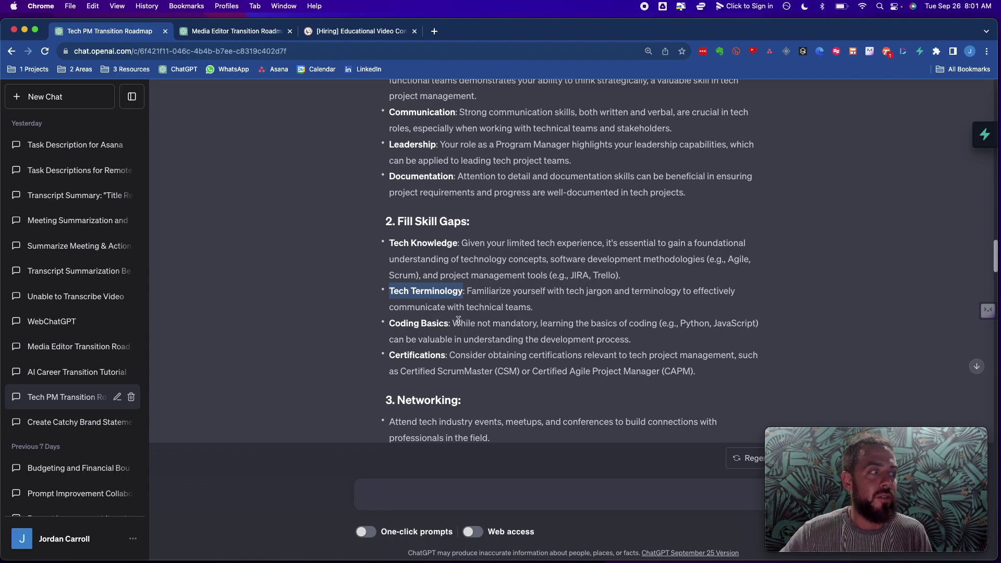
pyautogui.scroll(-1, 458, 321)
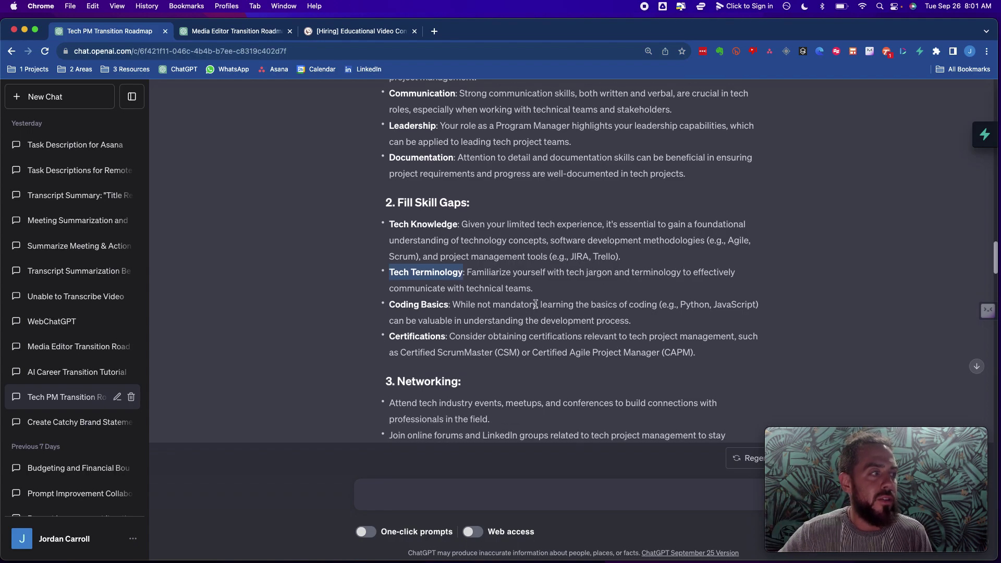
pyautogui.click(387, 308)
pyautogui.moveTo(387, 308); pyautogui.dragTo(472, 307)
pyautogui.click(499, 334)
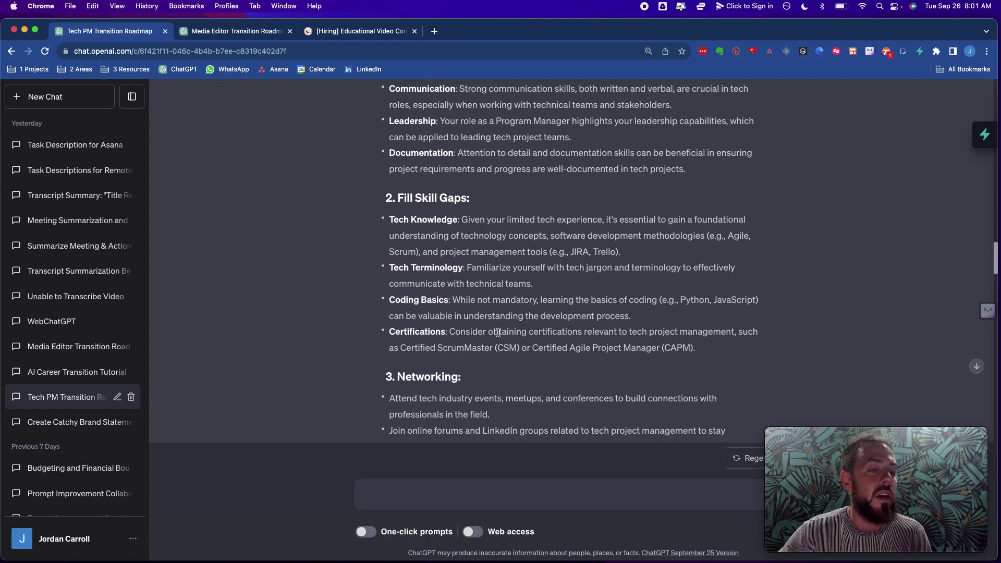
pyautogui.scroll(-1, 499, 334)
pyautogui.scroll(2, 499, 334)
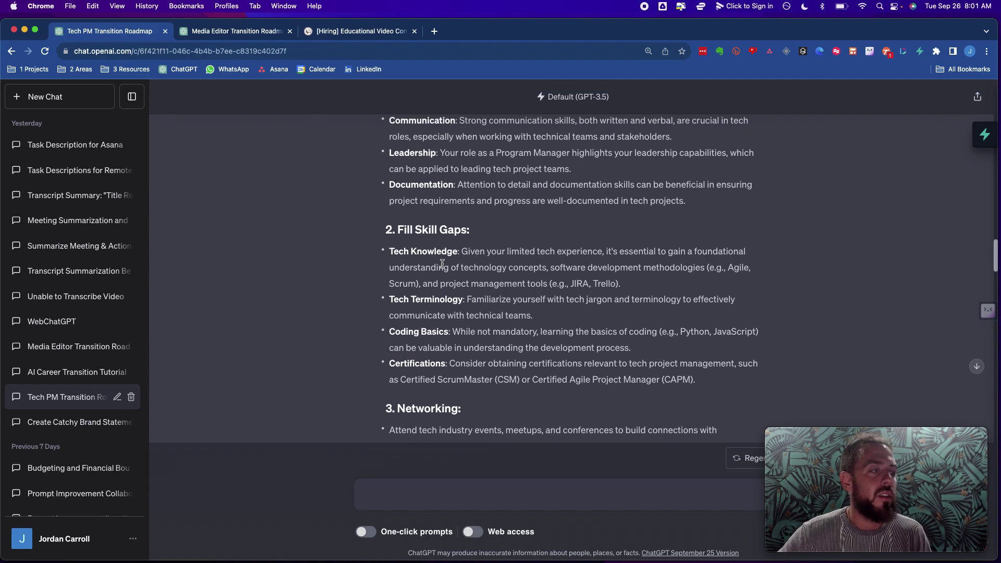
# Enlarge the page text and highlight the Networking and Personal Projects bullets, including 'portfolio'.
pyautogui.press('super+equal')
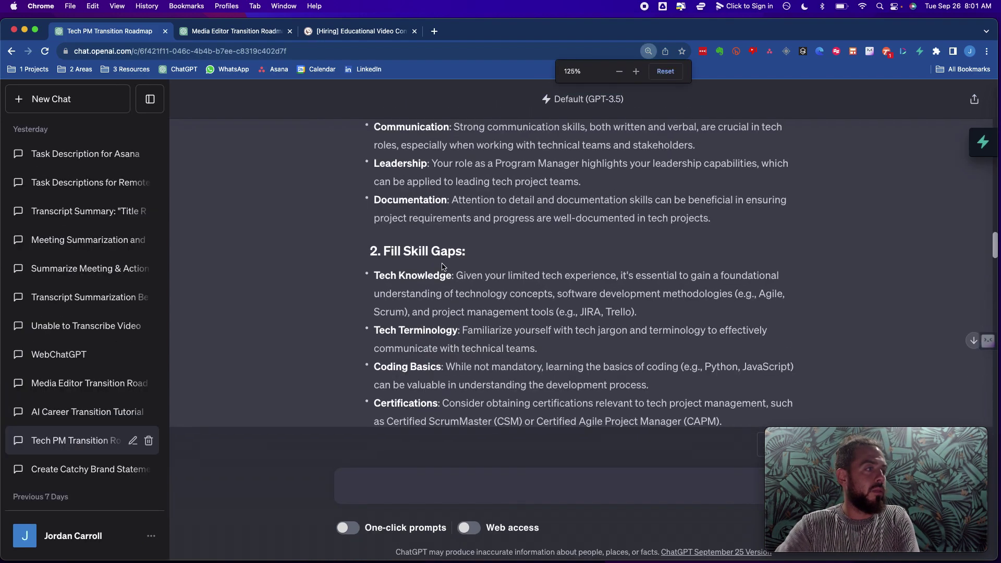
pyautogui.scroll(-2, 473, 279)
pyautogui.scroll(-2, 473, 279)
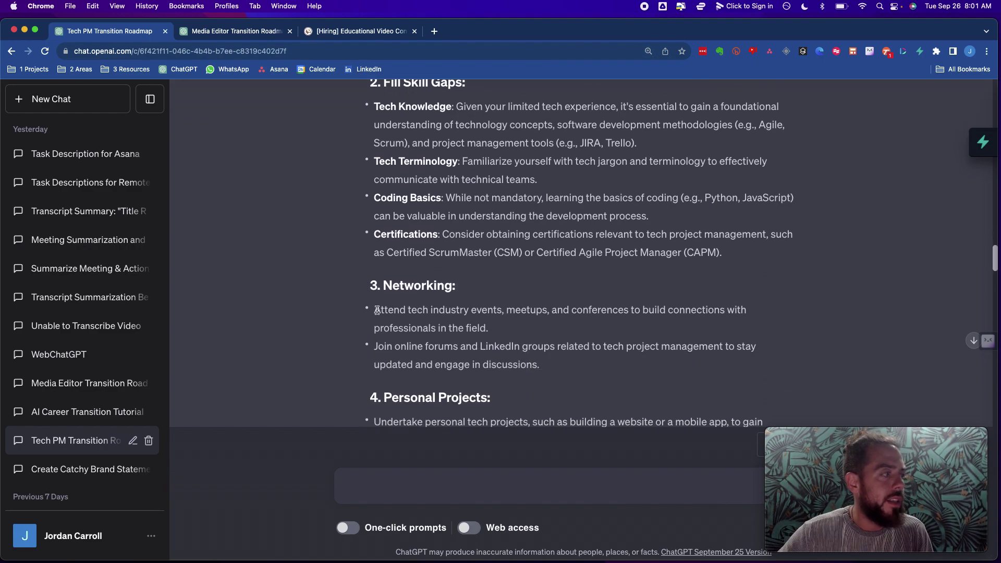
pyautogui.moveTo(375, 309); pyautogui.dragTo(537, 365)
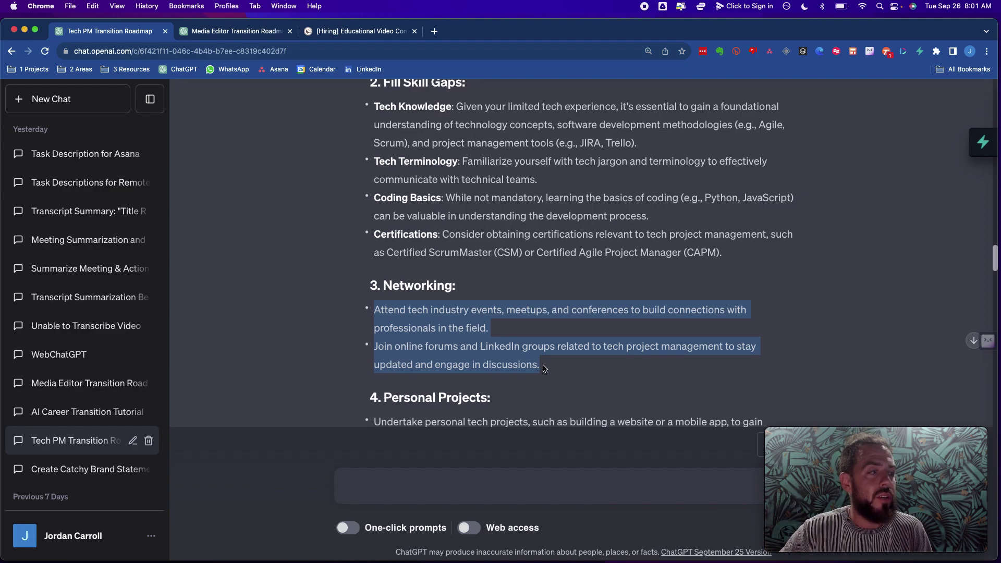
pyautogui.click(545, 368)
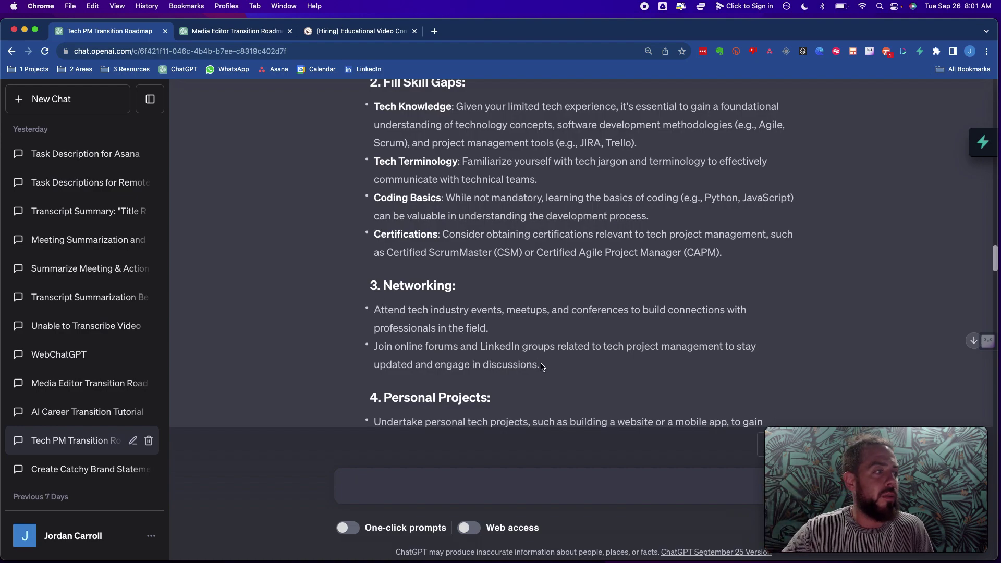
pyautogui.moveTo(542, 366); pyautogui.dragTo(519, 347)
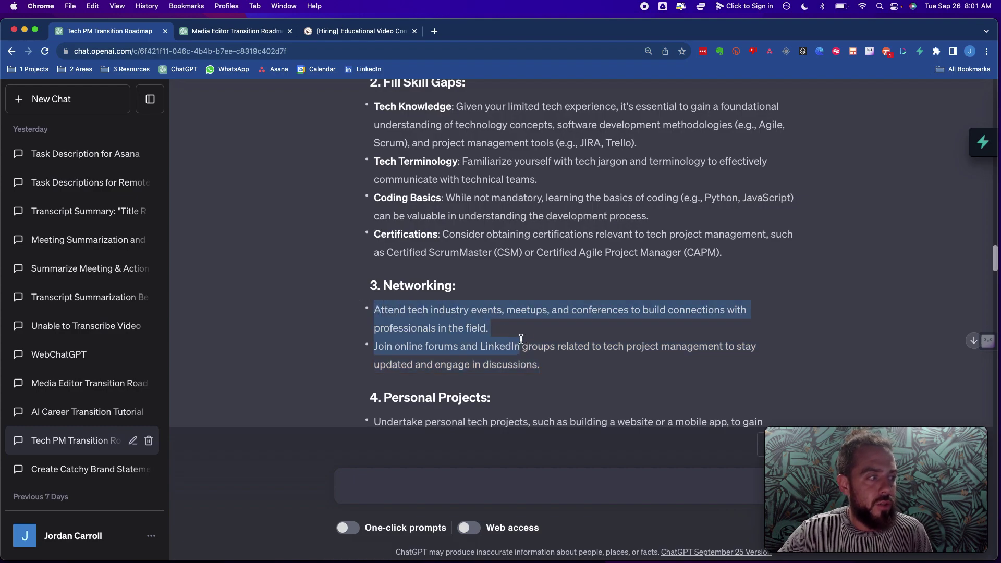
pyautogui.click(545, 369)
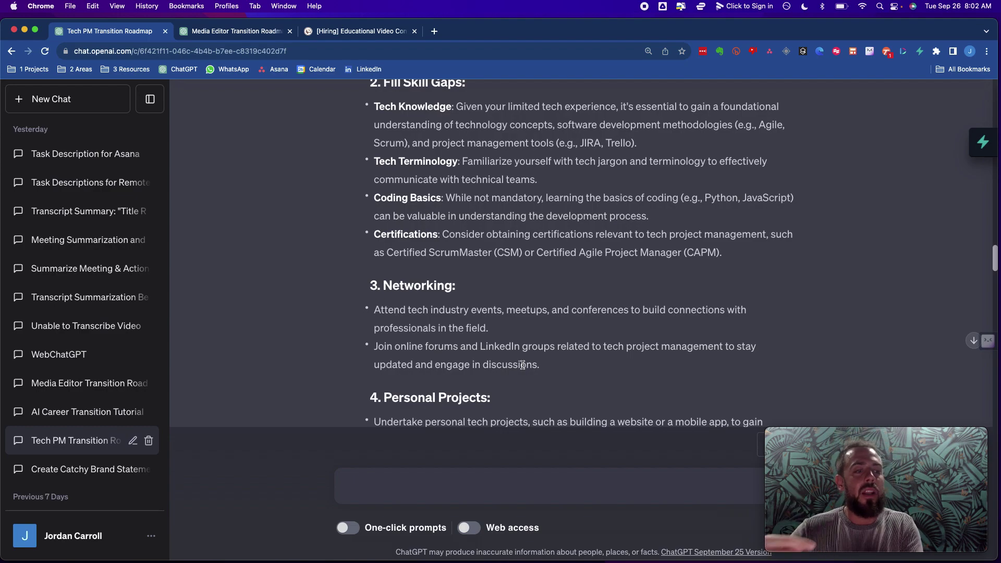
pyautogui.scroll(-3, 532, 395)
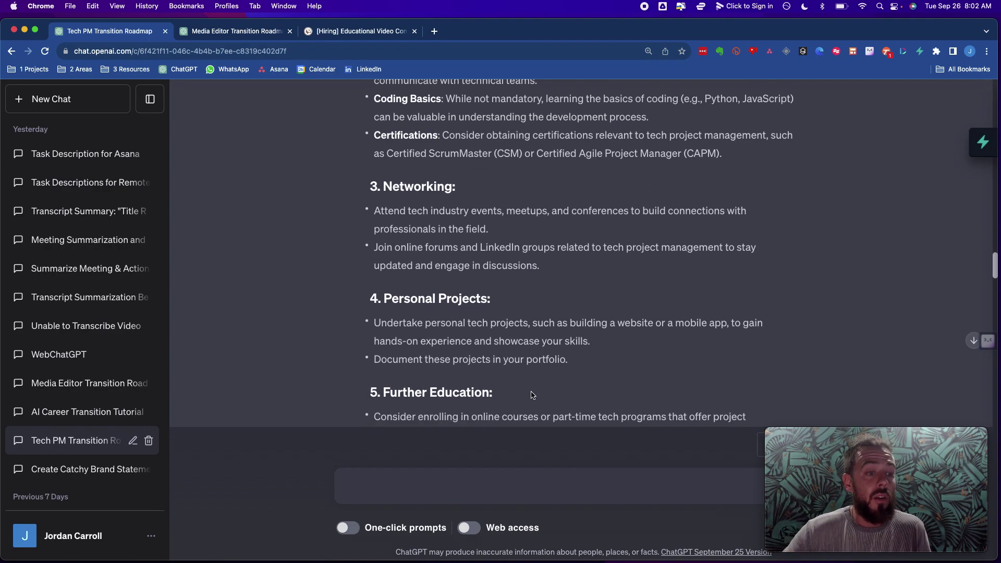
pyautogui.scroll(-1, 610, 361)
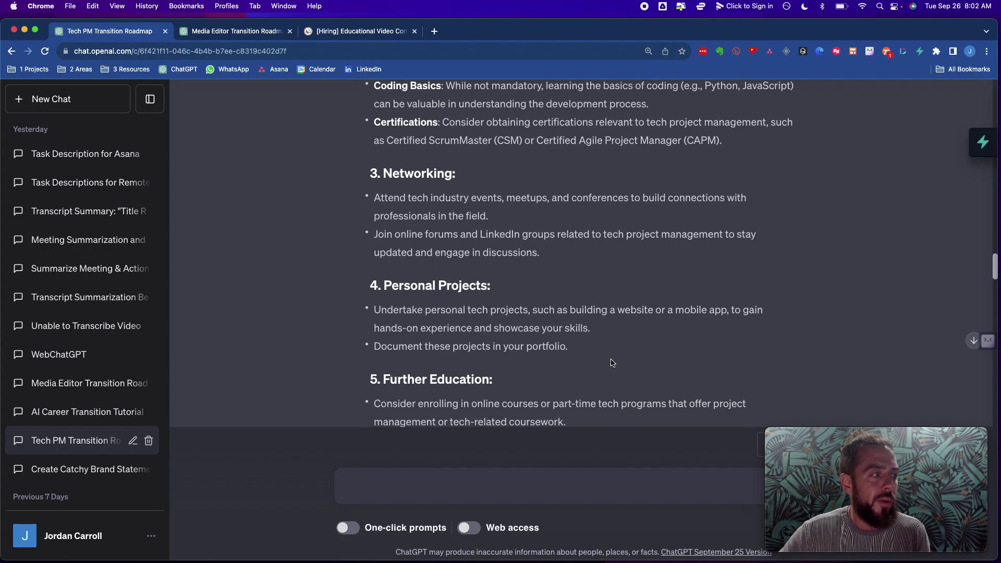
pyautogui.doubleClick(531, 342)
pyautogui.moveTo(372, 310); pyautogui.dragTo(611, 382)
pyautogui.click(576, 357)
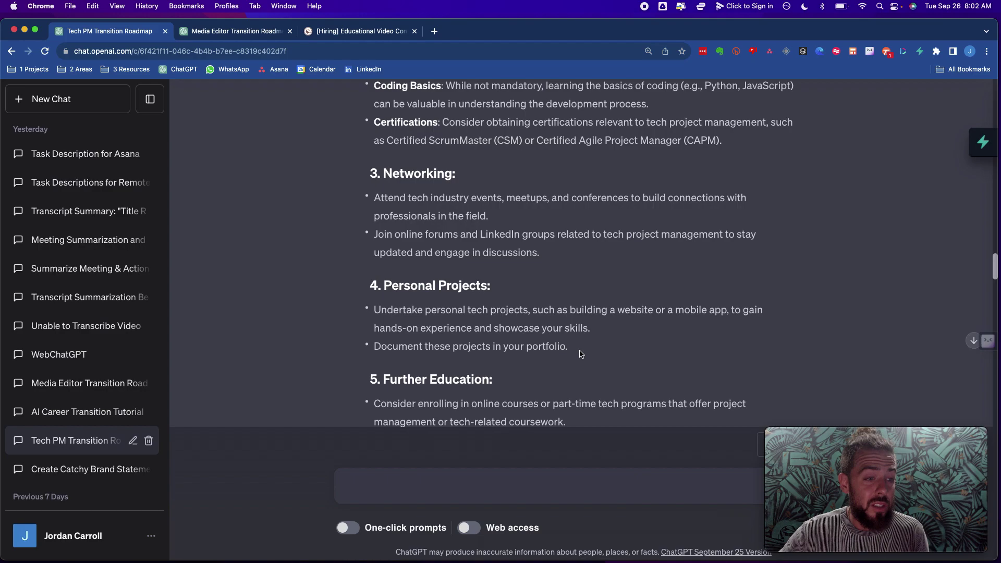
# Highlight the '3 month roadmap' phrase and the full roadmap request in the follow-up prompt.
pyautogui.scroll(-5, 581, 349)
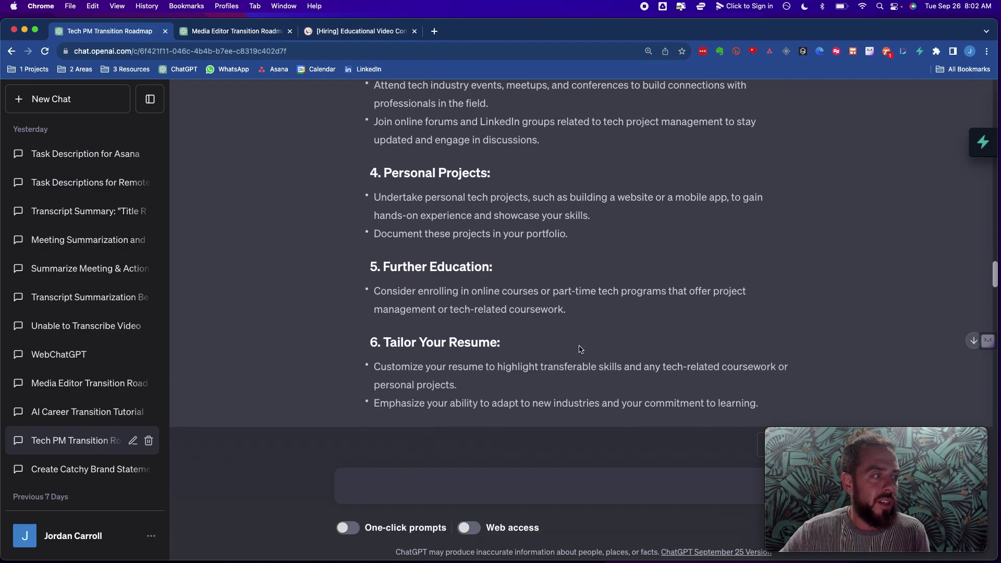
pyautogui.scroll(-8, 504, 293)
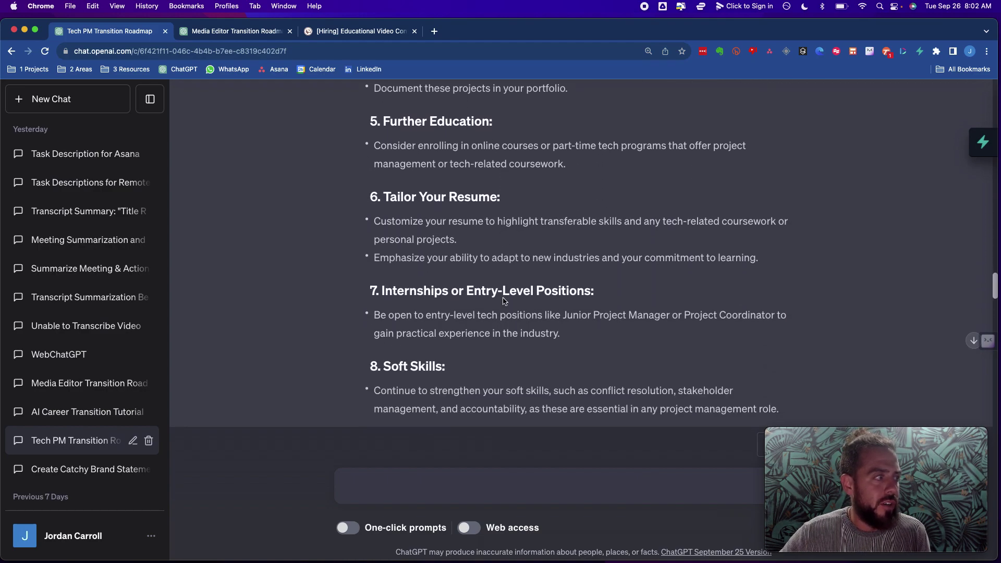
pyautogui.scroll(-12, 416, 291)
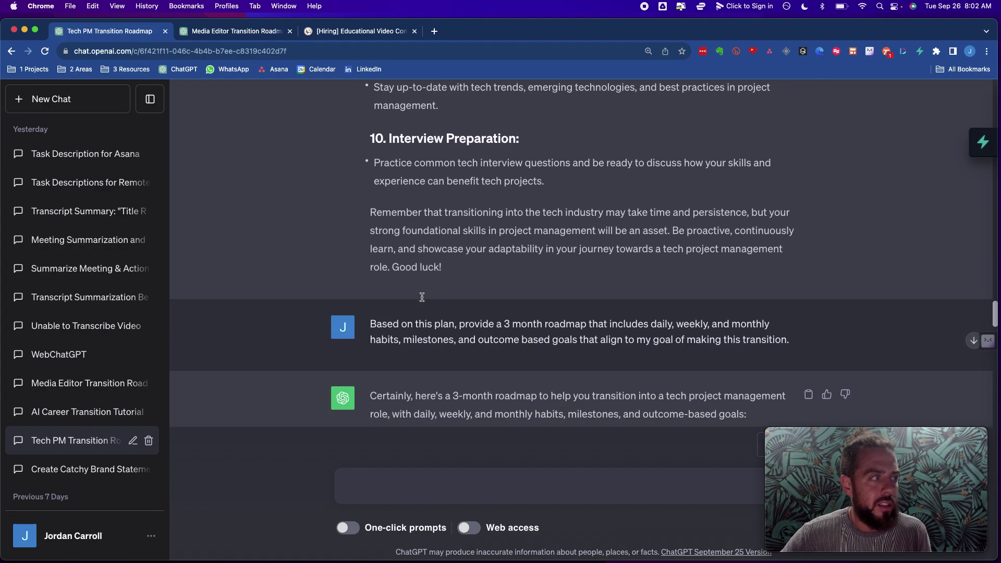
pyautogui.scroll(2, 423, 301)
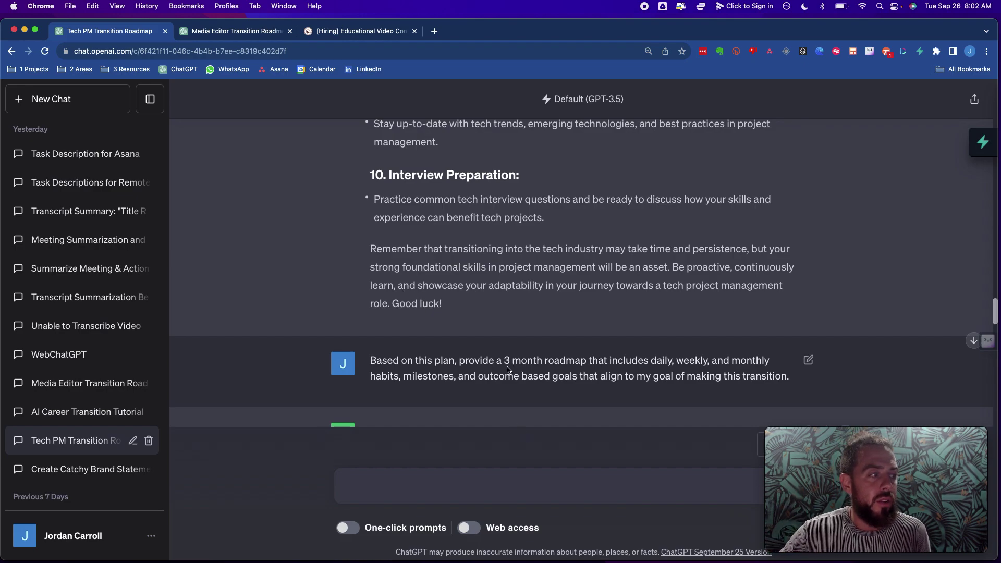
pyautogui.moveTo(504, 361); pyautogui.dragTo(589, 360)
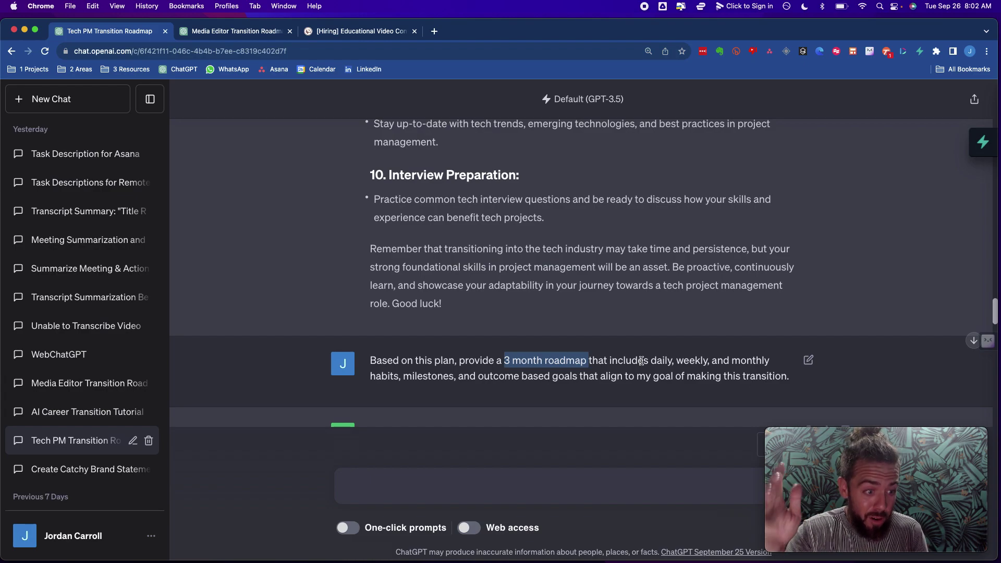
pyautogui.tripleClick(637, 369)
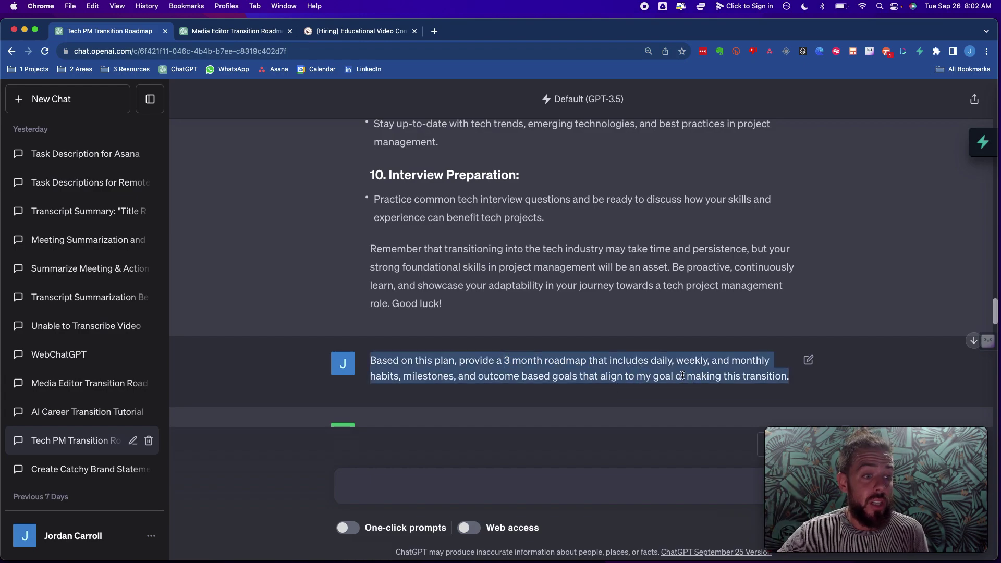
pyautogui.scroll(5, 683, 376)
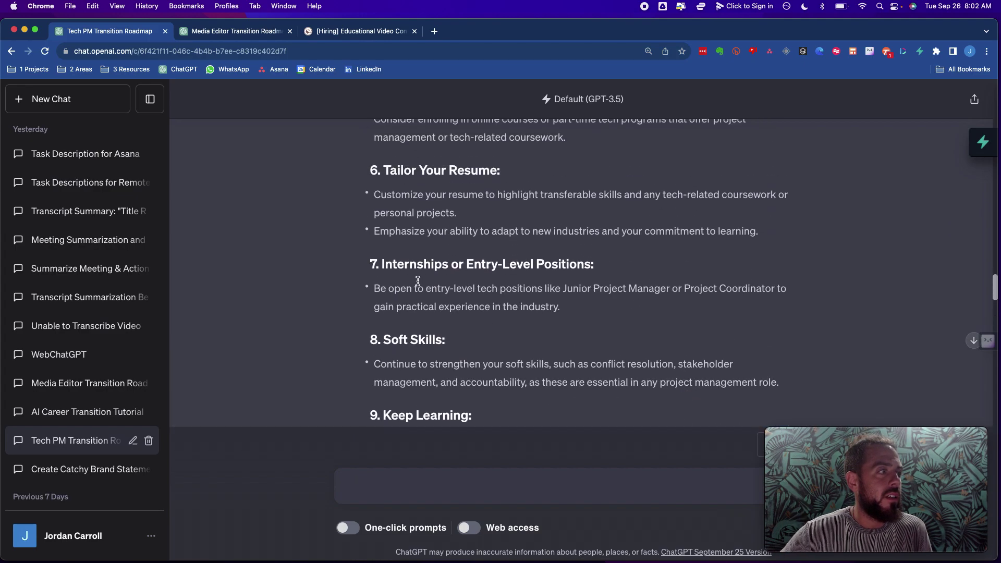
pyautogui.scroll(-5, 521, 270)
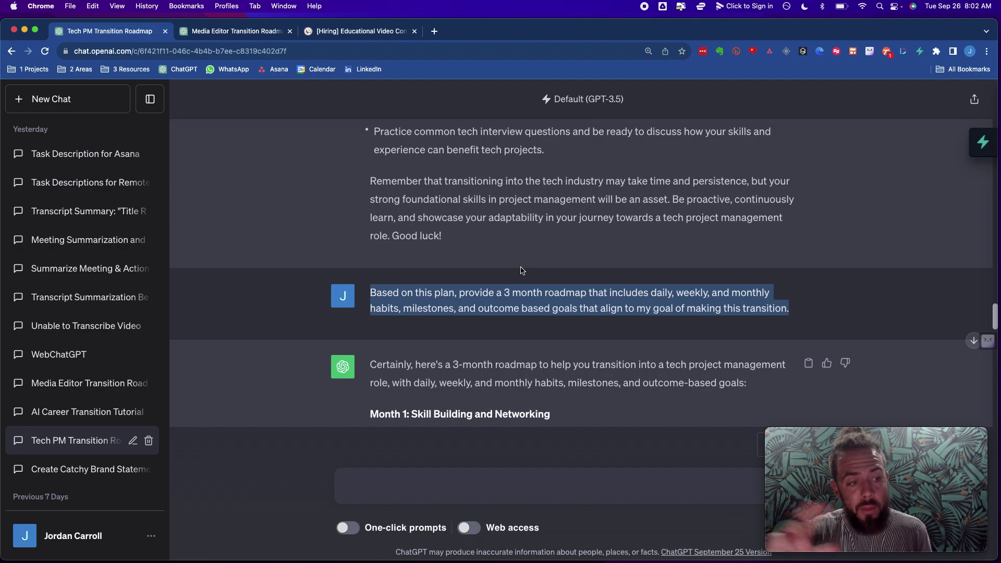
pyautogui.scroll(-4, 522, 270)
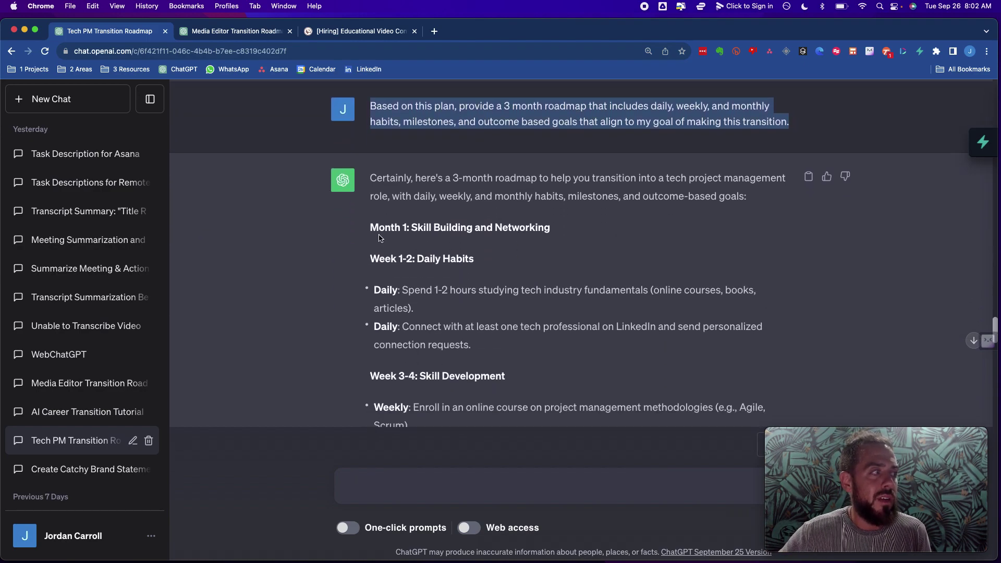
pyautogui.scroll(-1, 467, 357)
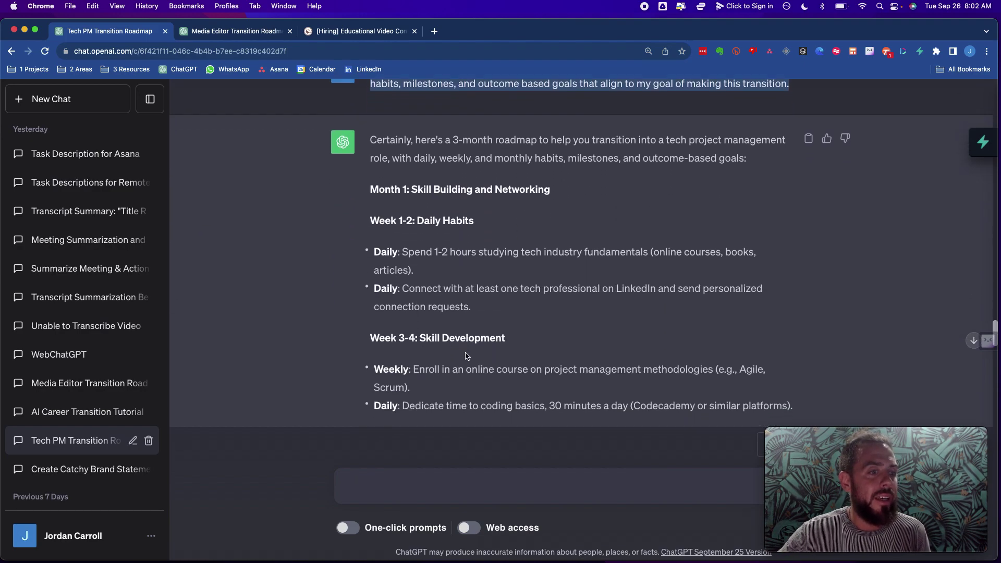
pyautogui.scroll(1, 467, 357)
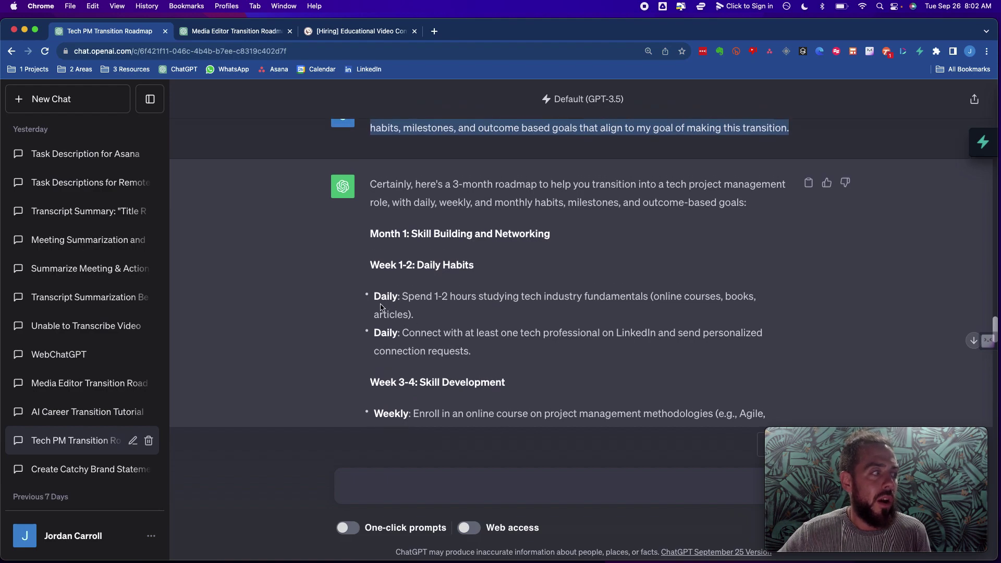
# Highlight the Month 1 heading, daily study habits, weekly course enrolment and daily coding basics line.
pyautogui.moveTo(369, 235); pyautogui.dragTo(558, 235)
pyautogui.moveTo(374, 293); pyautogui.dragTo(473, 352)
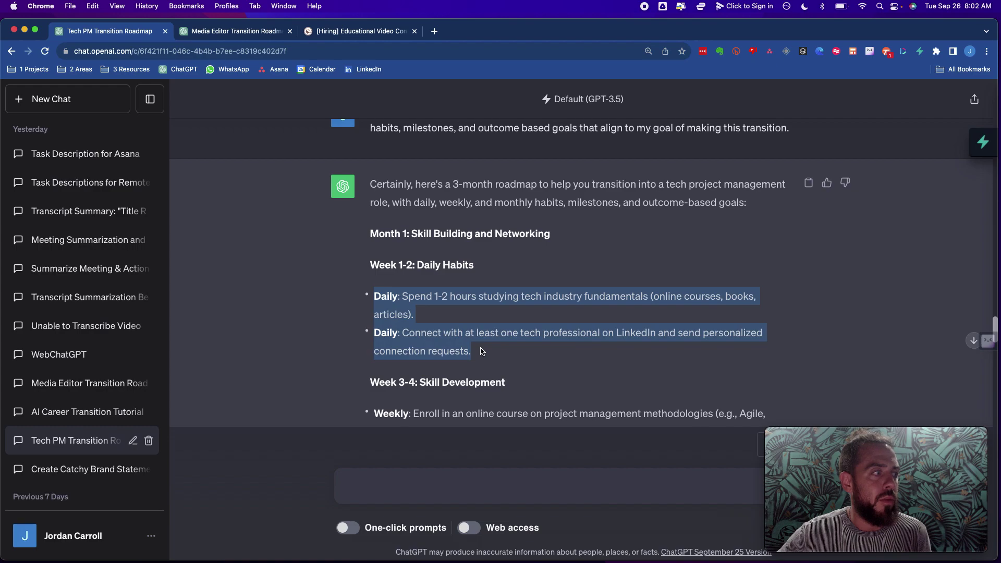
pyautogui.click(406, 298)
pyautogui.moveTo(406, 297); pyautogui.dragTo(440, 320)
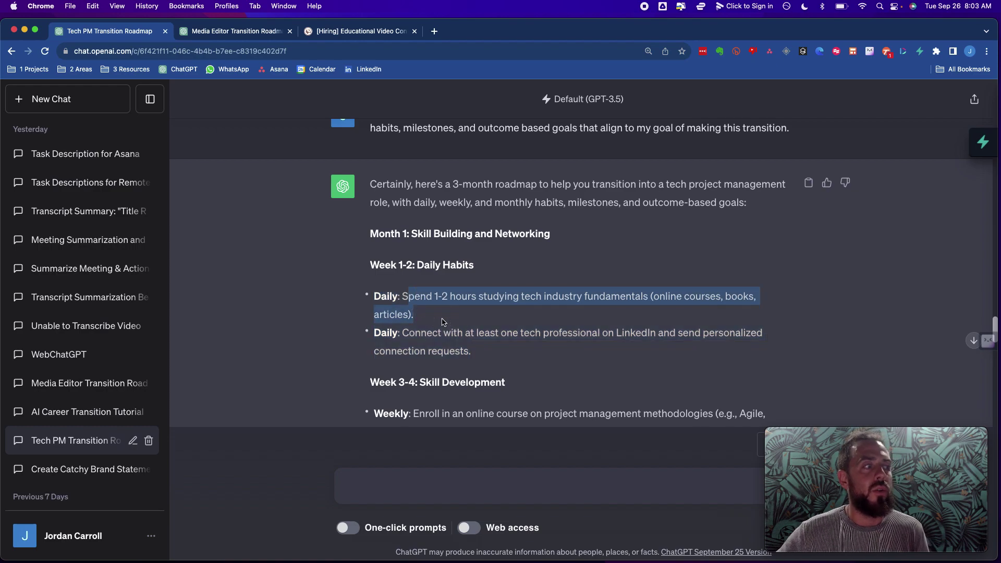
pyautogui.scroll(-1, 456, 319)
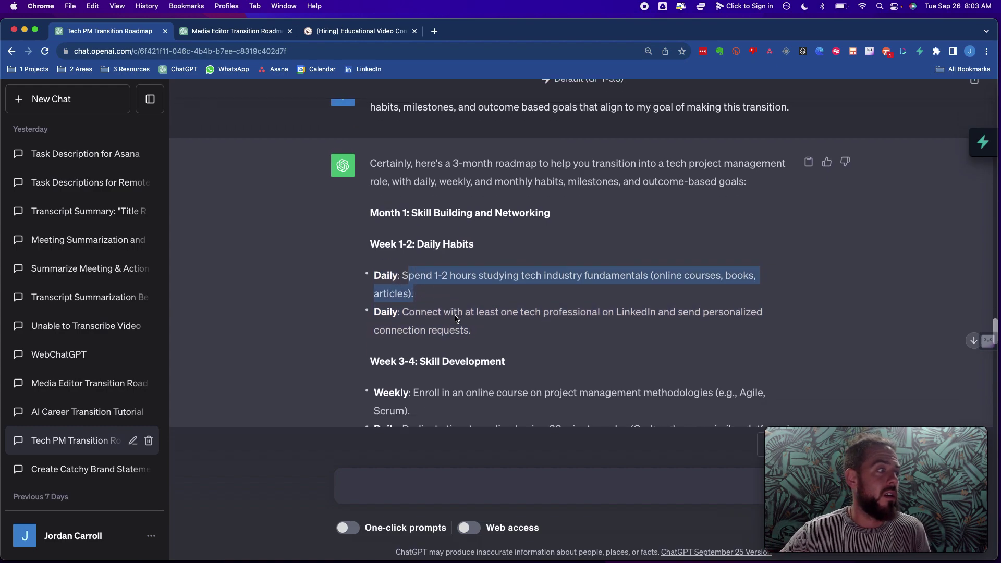
pyautogui.moveTo(494, 338); pyautogui.dragTo(410, 313)
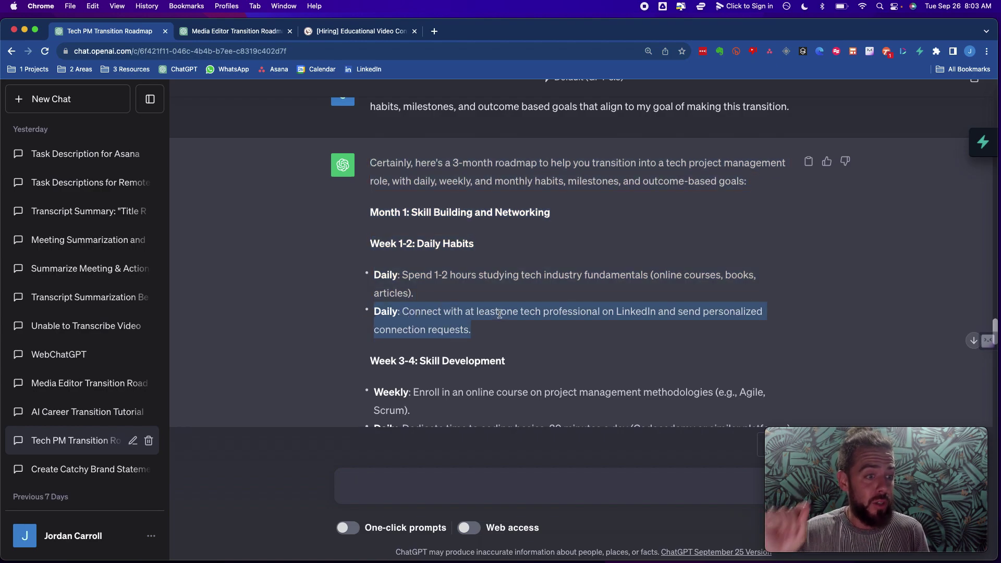
pyautogui.scroll(-5, 503, 326)
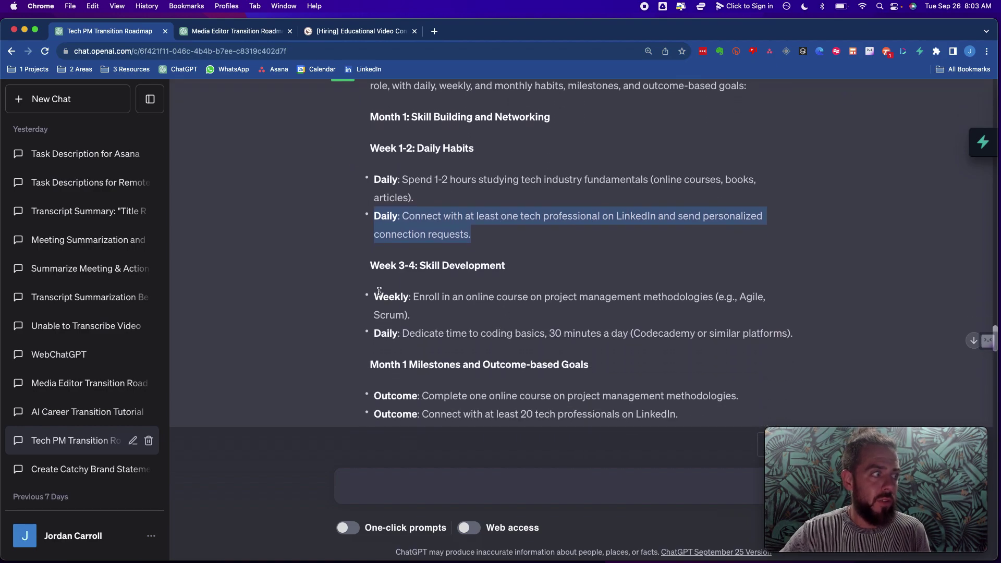
pyautogui.moveTo(379, 292); pyautogui.dragTo(424, 316)
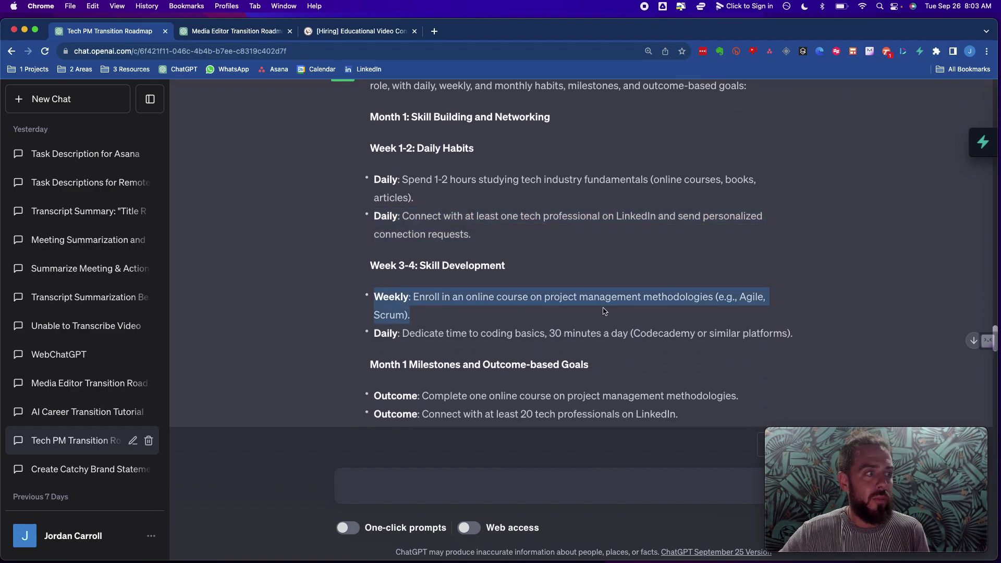
pyautogui.tripleClick(453, 335)
pyautogui.scroll(-2, 449, 334)
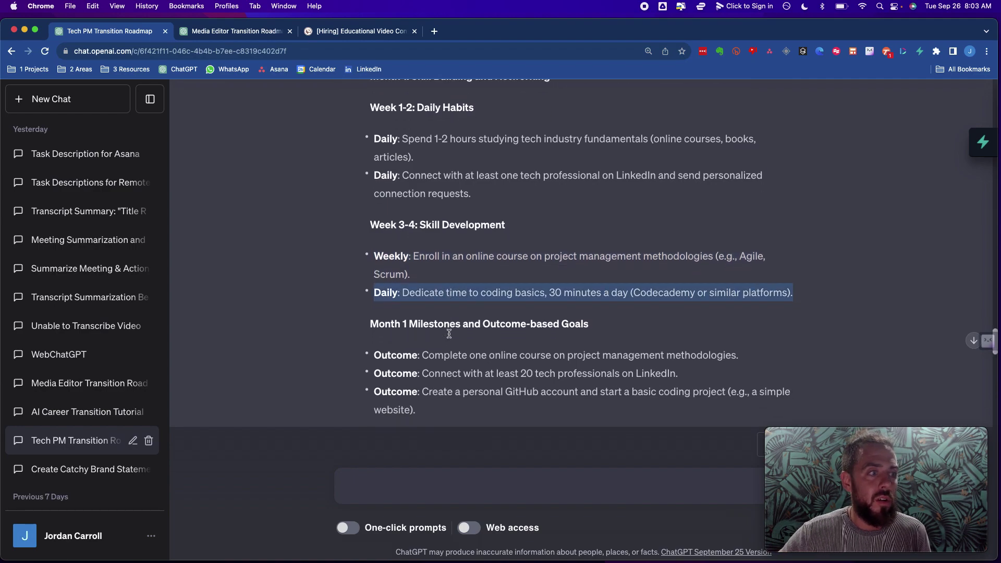
pyautogui.scroll(-2, 449, 334)
pyautogui.moveTo(434, 343); pyautogui.dragTo(367, 291)
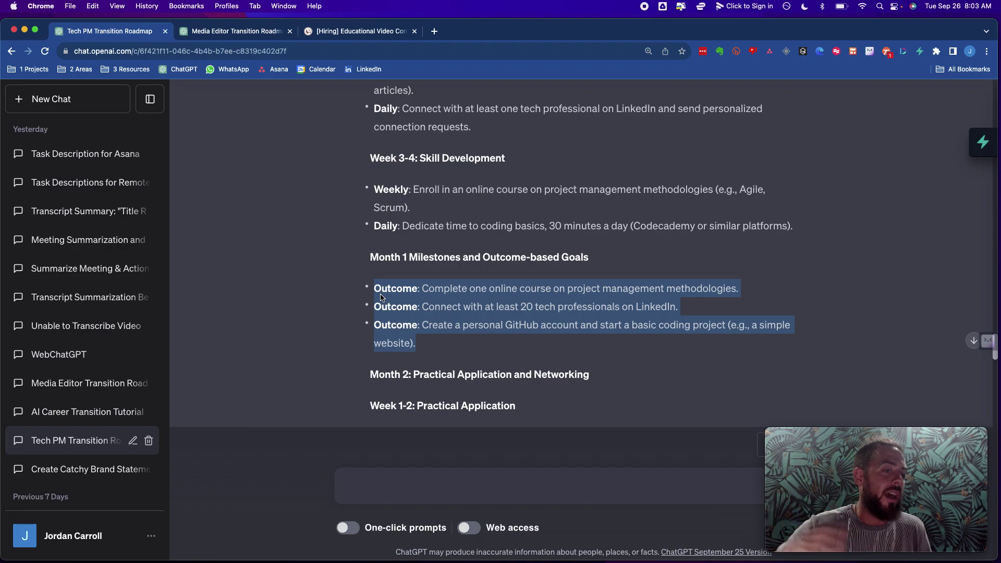
# Highlight the daily coding project item and read through the rest of the 3-month roadmap.
pyautogui.scroll(-4, 381, 297)
pyautogui.moveTo(364, 282); pyautogui.dragTo(597, 285)
pyautogui.scroll(-2, 574, 297)
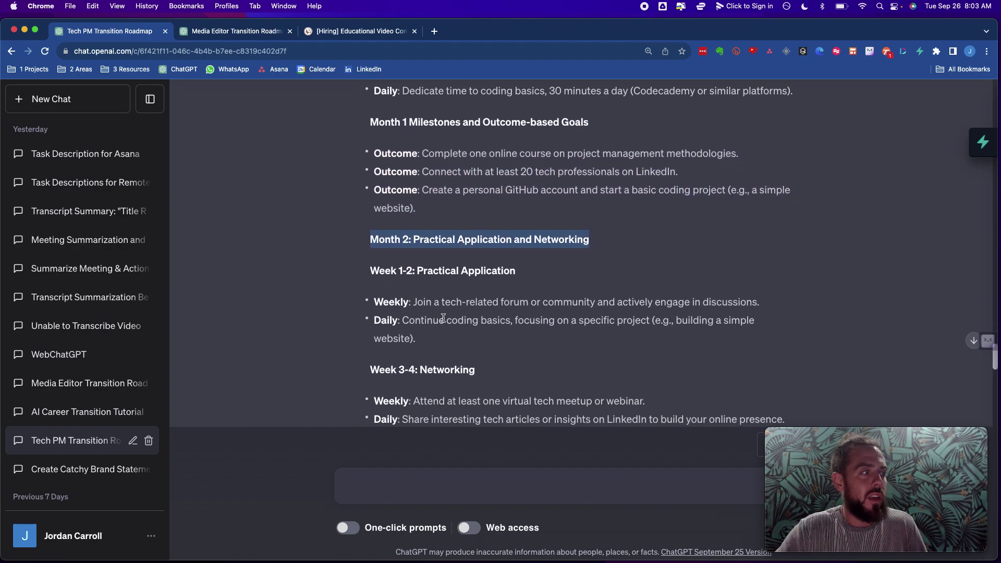
pyautogui.moveTo(374, 302); pyautogui.dragTo(610, 302)
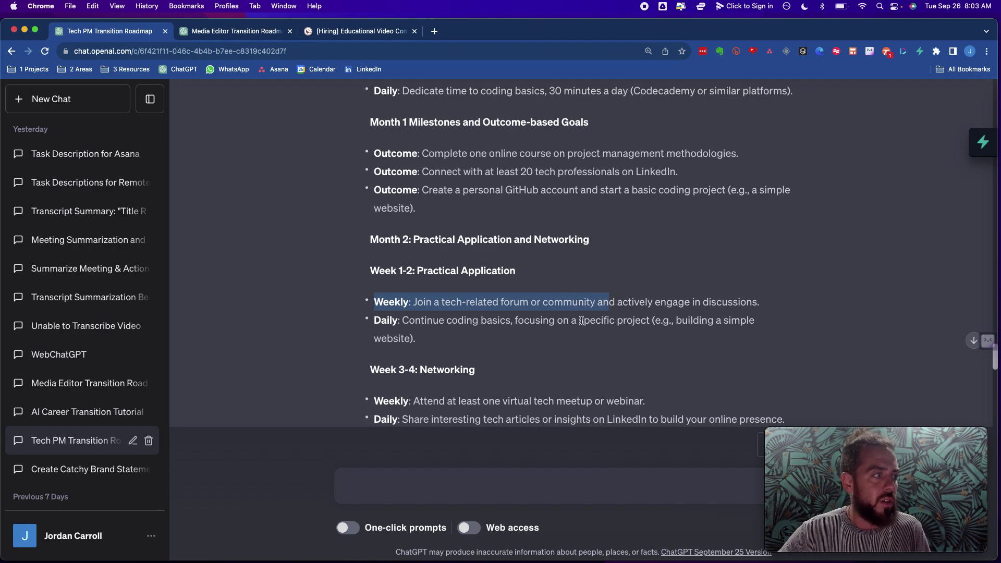
pyautogui.moveTo(446, 343); pyautogui.dragTo(374, 319)
pyautogui.scroll(-4, 469, 313)
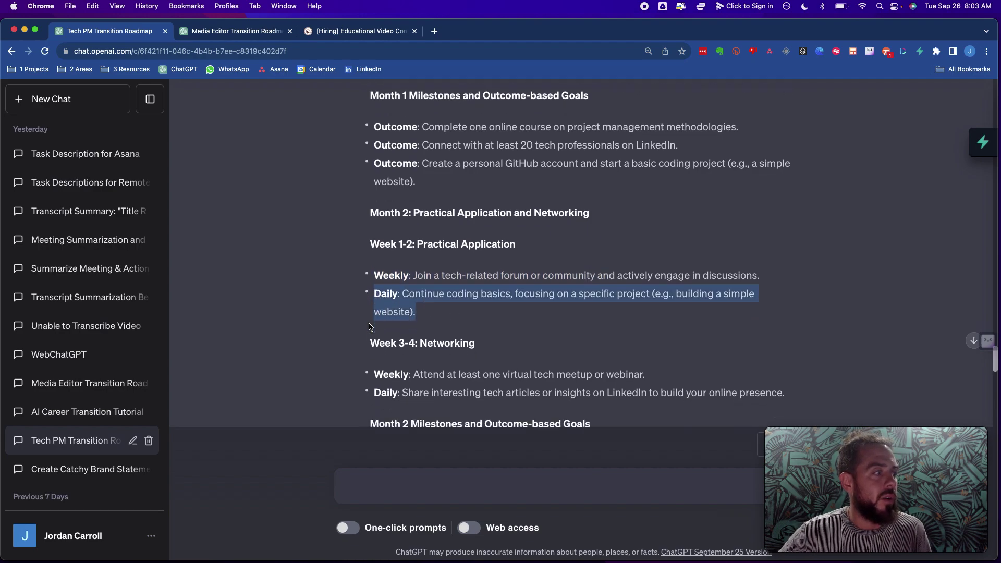
pyautogui.moveTo(519, 318); pyautogui.dragTo(722, 361)
pyautogui.scroll(-2, 722, 360)
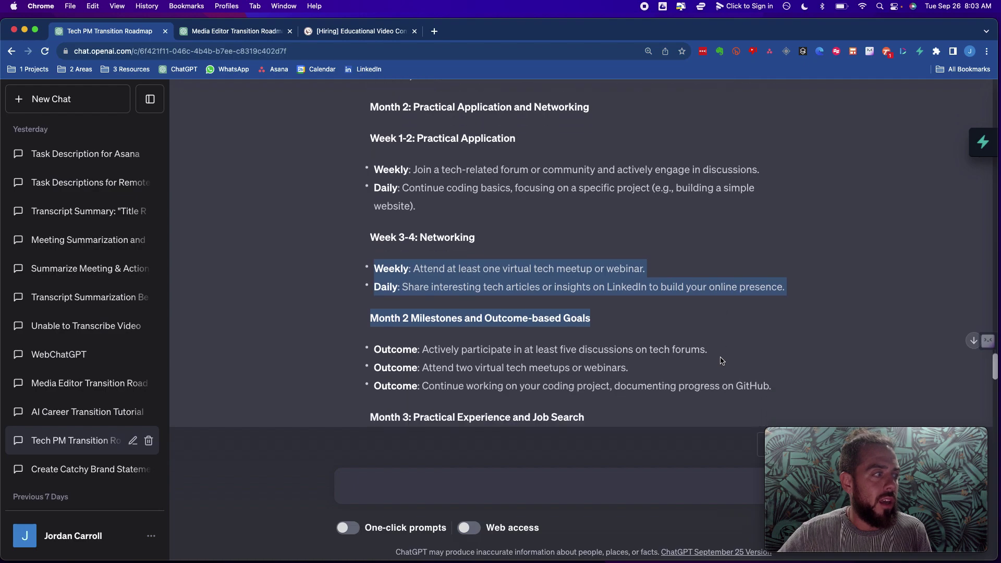
pyautogui.scroll(-5, 363, 359)
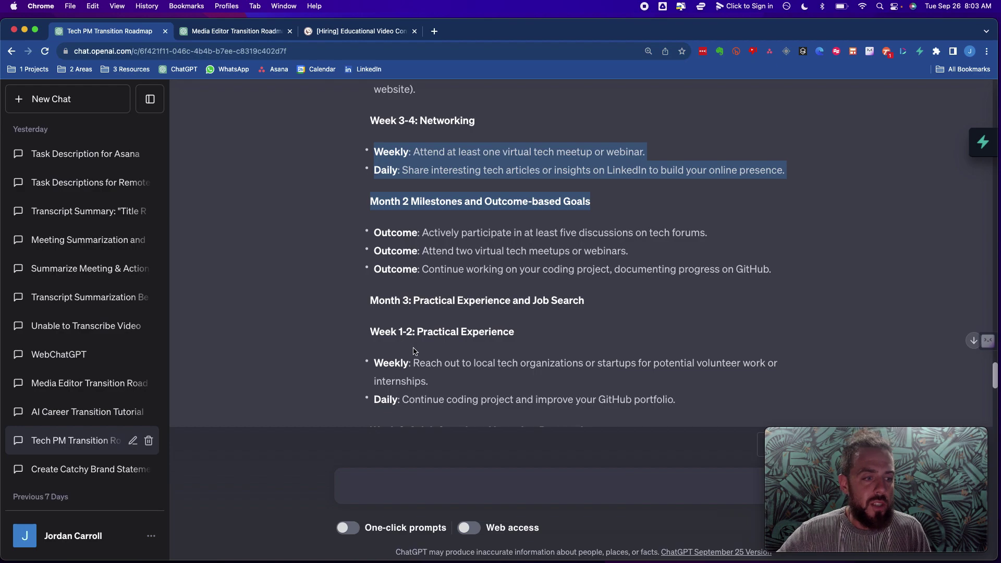
pyautogui.scroll(-2, 513, 346)
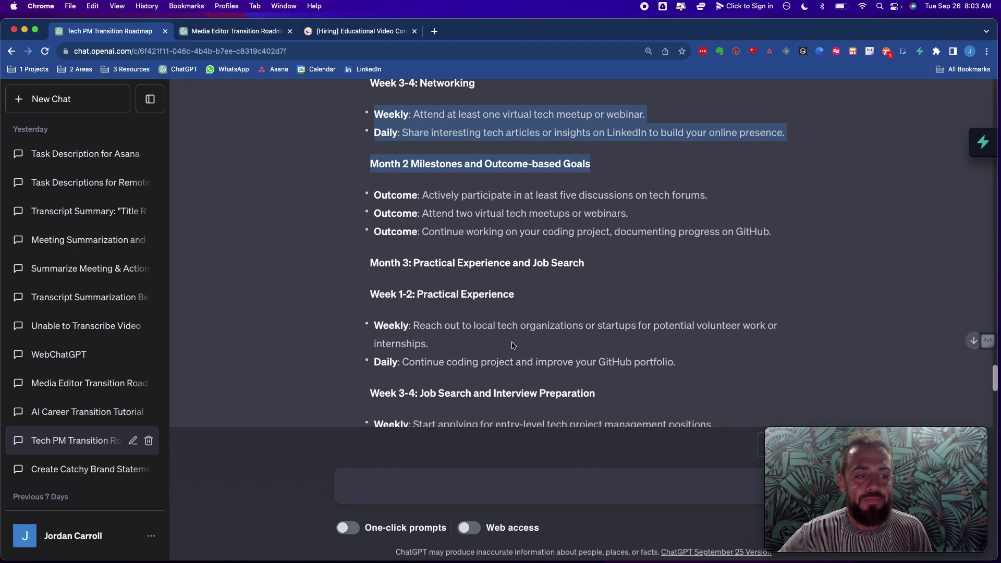
pyautogui.scroll(-5, 591, 308)
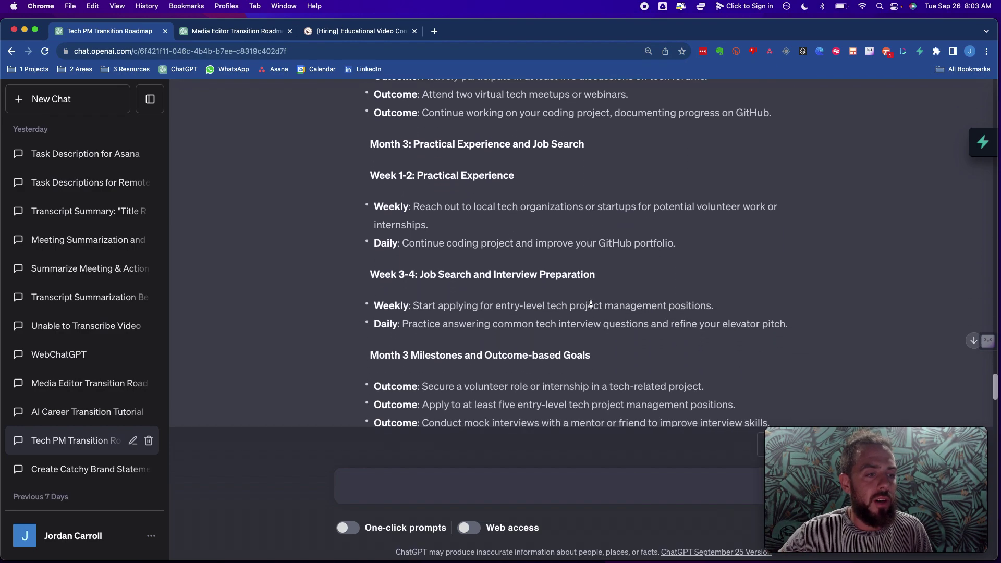
pyautogui.scroll(-4, 591, 304)
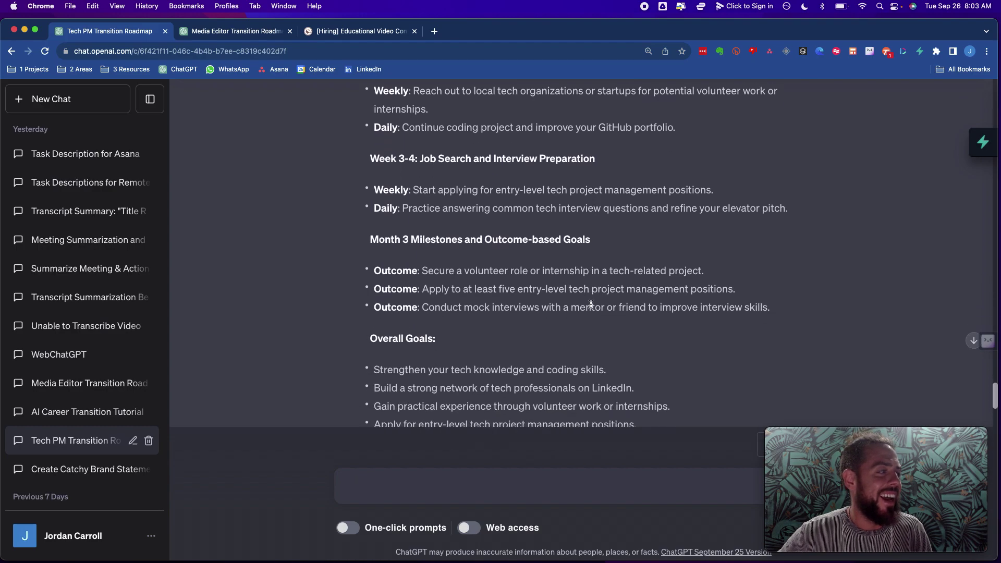
pyautogui.scroll(-2, 442, 301)
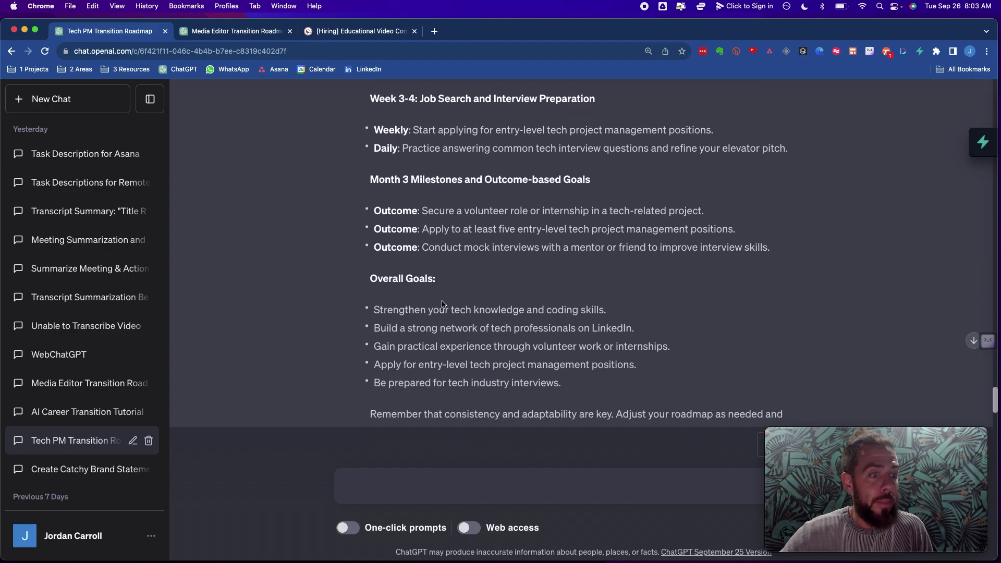
pyautogui.scroll(-2, 441, 304)
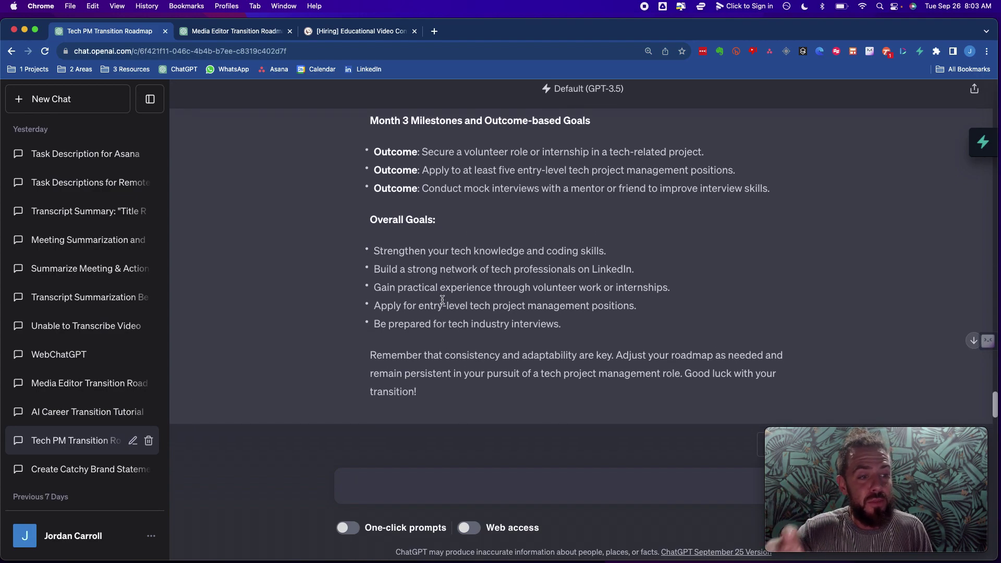
pyautogui.scroll(-1, 442, 300)
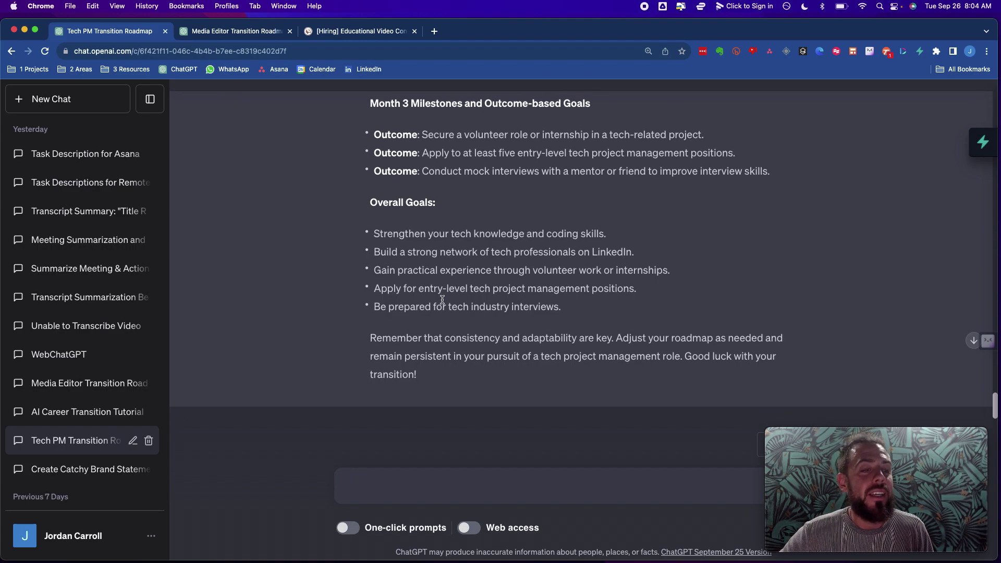
pyautogui.scroll(-2, 442, 300)
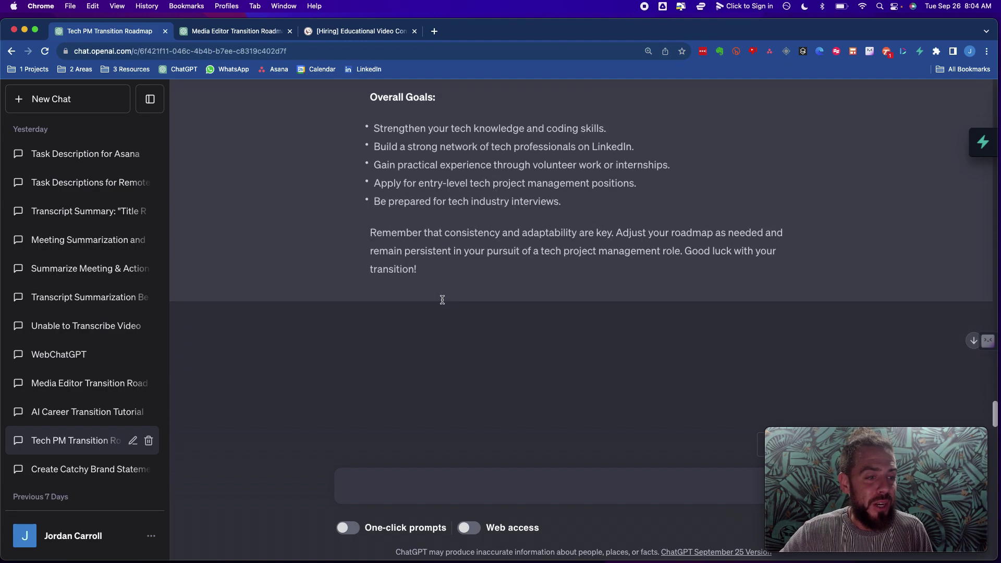
pyautogui.scroll(3, 441, 298)
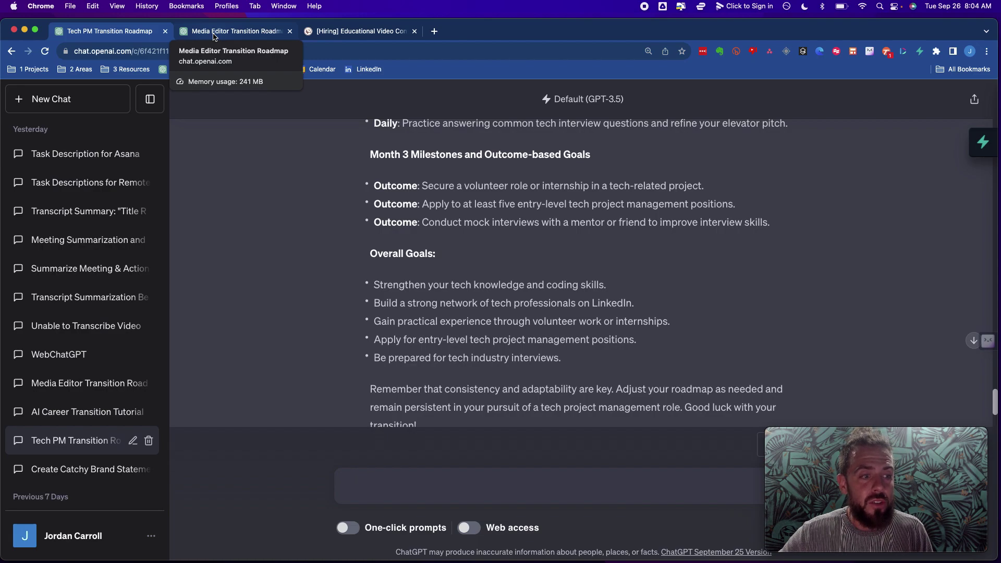
# In the Media Editor Transition Roadmap chat, highlight the first prompt's opening line.
pyautogui.click(214, 37)
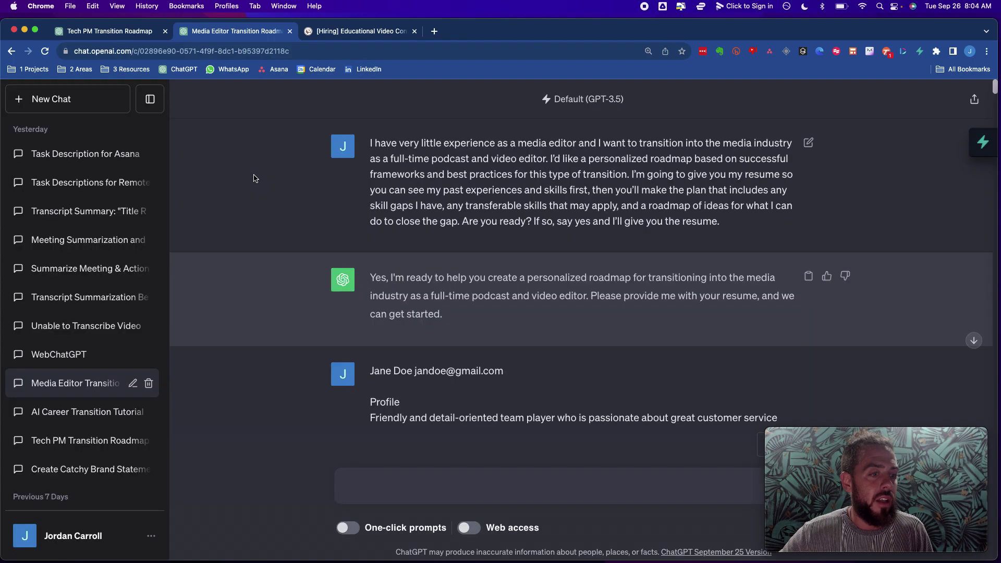
pyautogui.doubleClick(483, 174)
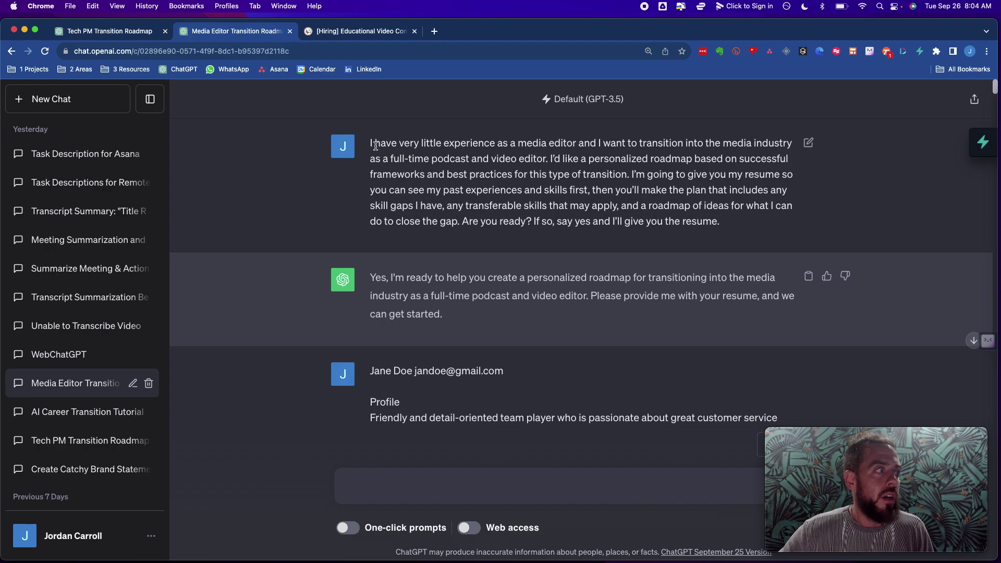
pyautogui.moveTo(373, 144); pyautogui.dragTo(615, 159)
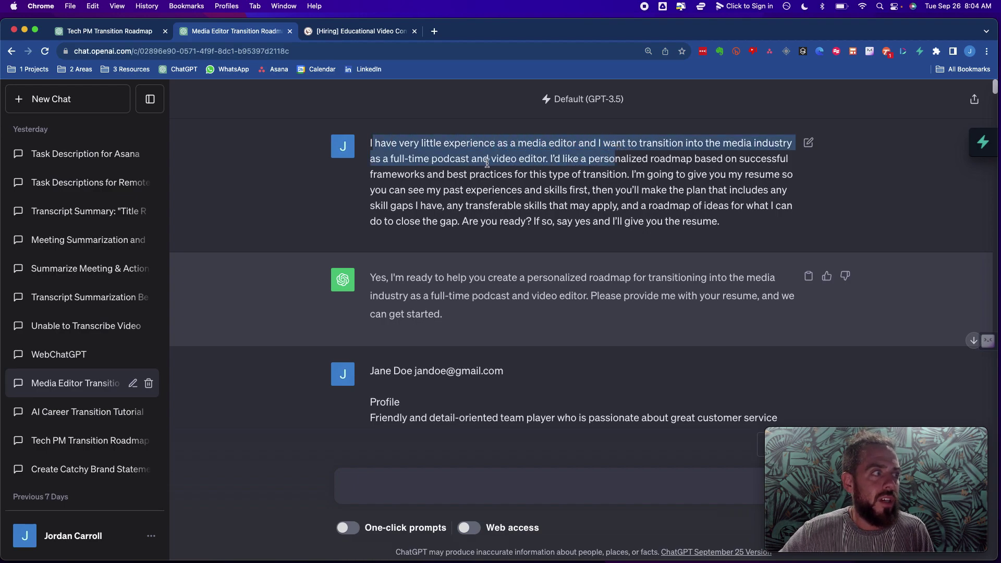
pyautogui.click(556, 159)
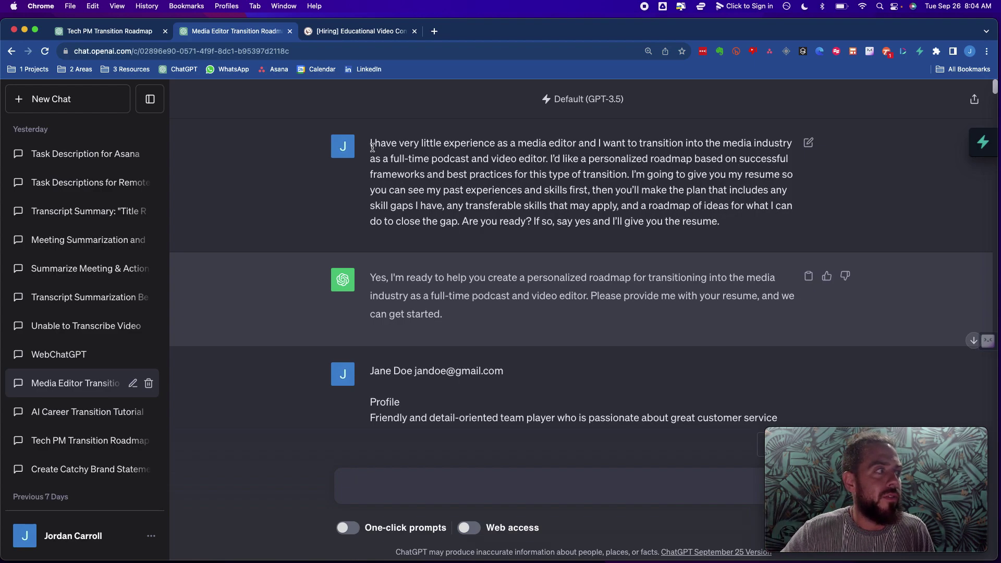
pyautogui.moveTo(373, 148); pyautogui.dragTo(548, 156)
# Read through the pasted resume, highlighting the Podcast Editor job entry.
pyautogui.scroll(-1, 534, 185)
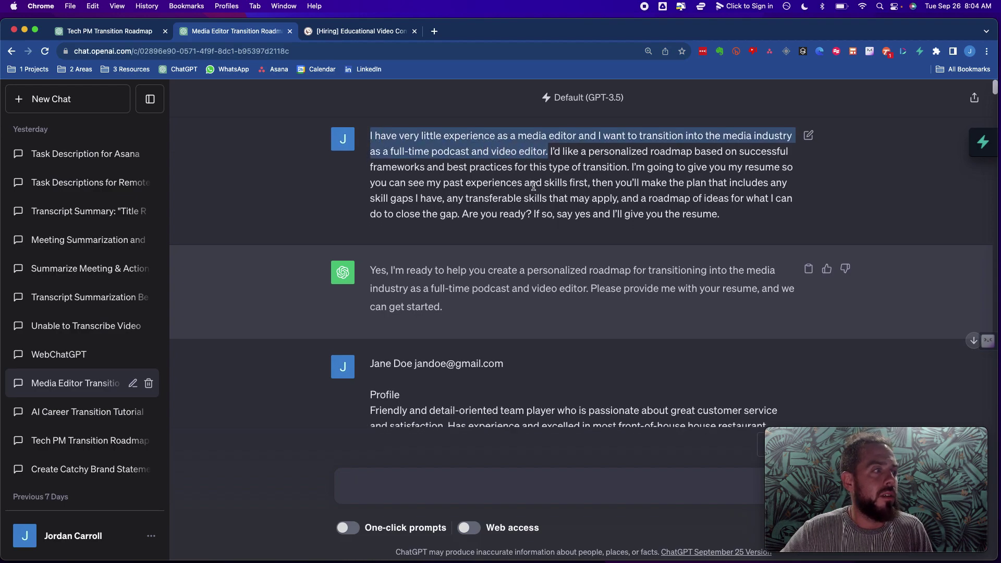
pyautogui.scroll(-4, 533, 186)
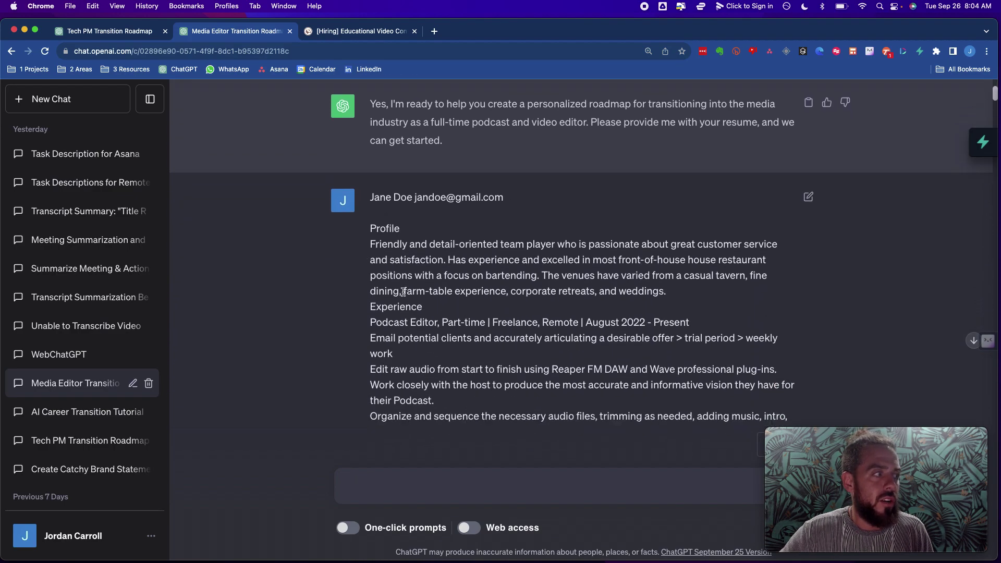
pyautogui.moveTo(376, 219); pyautogui.dragTo(483, 331)
pyautogui.scroll(-1, 303, 222)
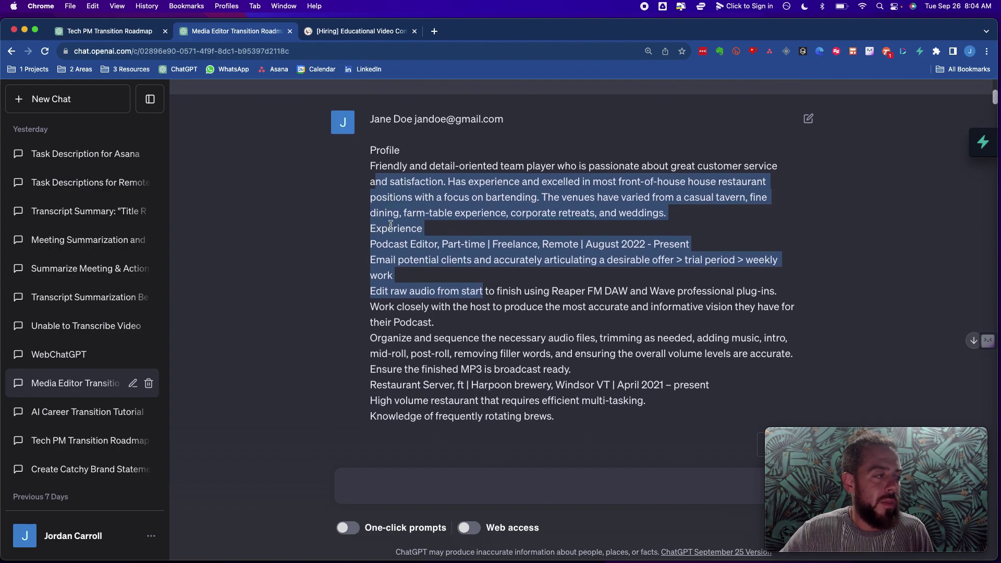
pyautogui.scroll(-4, 386, 234)
pyautogui.scroll(5, 375, 250)
pyautogui.click(369, 258)
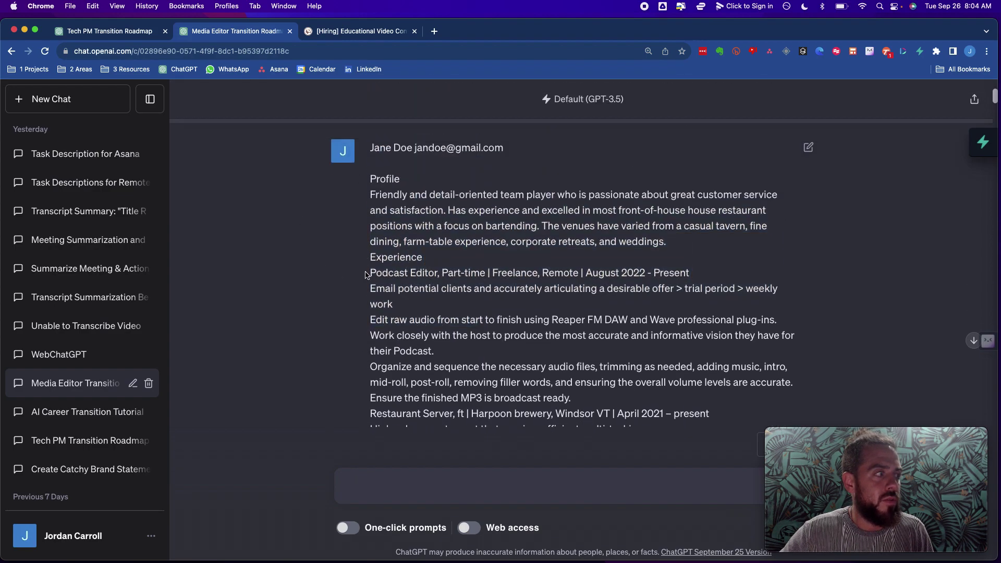
pyautogui.moveTo(367, 275); pyautogui.dragTo(452, 304)
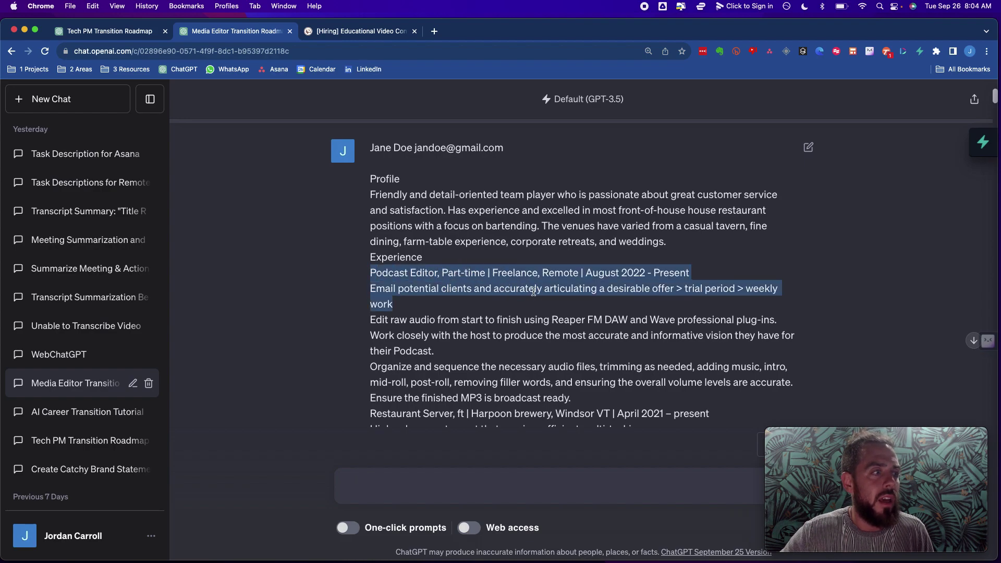
pyautogui.scroll(-5, 532, 295)
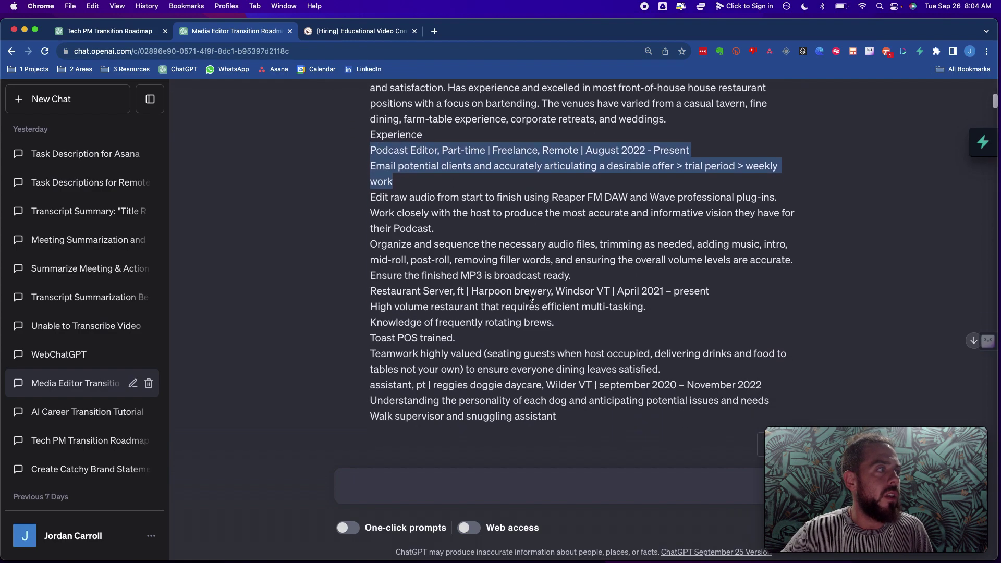
pyautogui.scroll(-7, 530, 298)
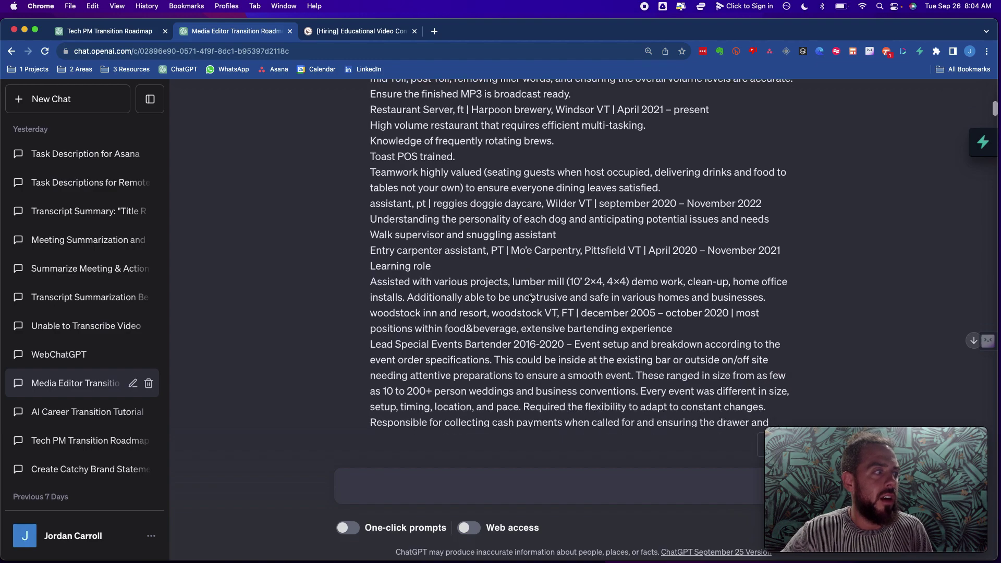
pyautogui.scroll(1, 530, 298)
pyautogui.moveTo(369, 121); pyautogui.dragTo(453, 120)
pyautogui.scroll(-1, 461, 207)
pyautogui.scroll(-12, 461, 207)
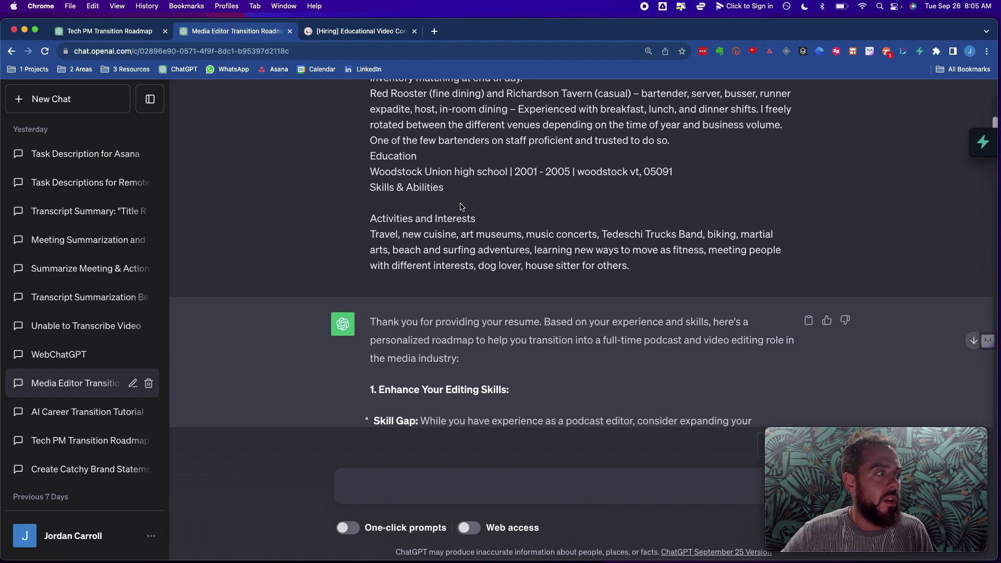
pyautogui.scroll(4, 461, 203)
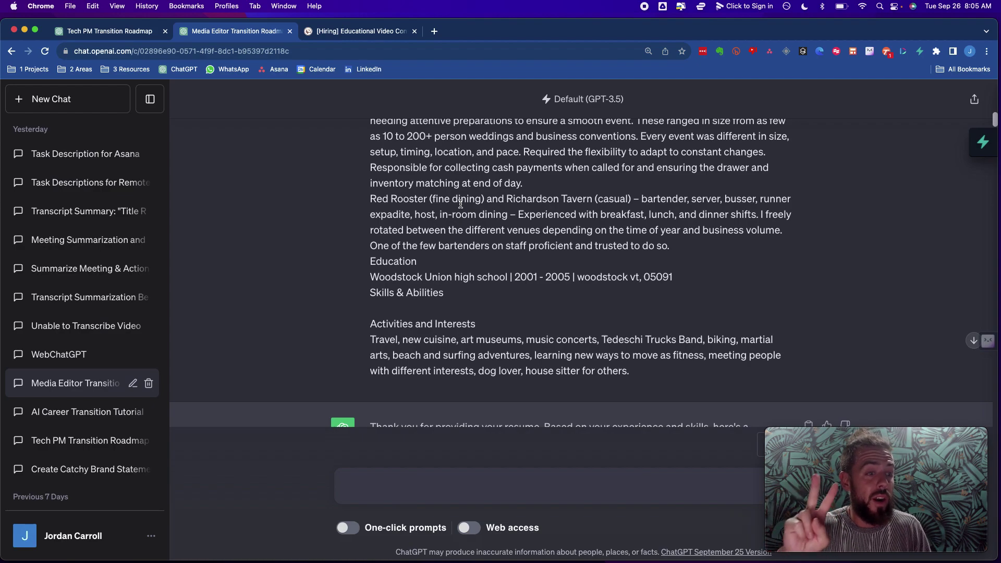
# Highlight the reply's opening paragraph, the first Skill Gap and the three editing action-plan steps.
pyautogui.scroll(-4, 461, 203)
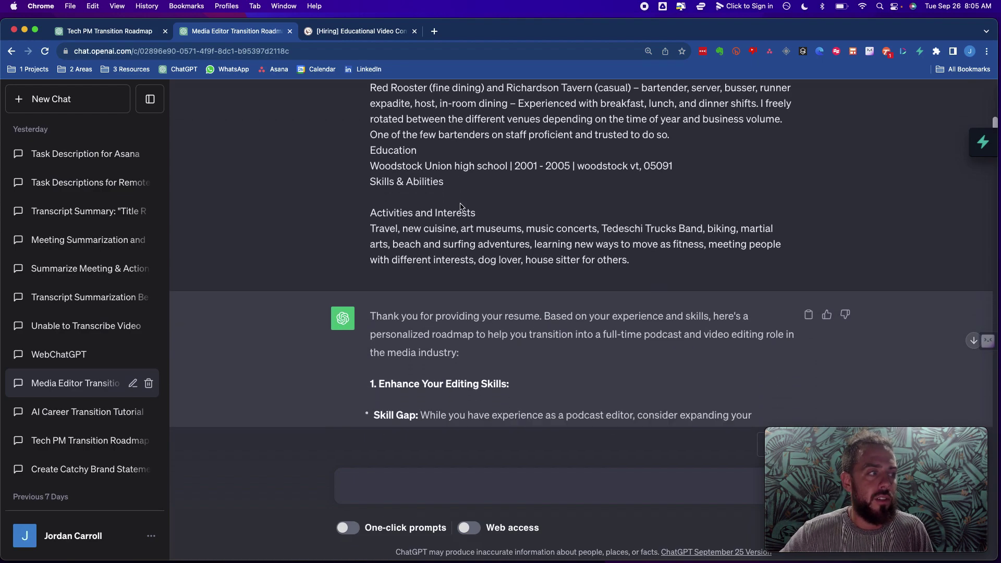
pyautogui.scroll(-2, 461, 203)
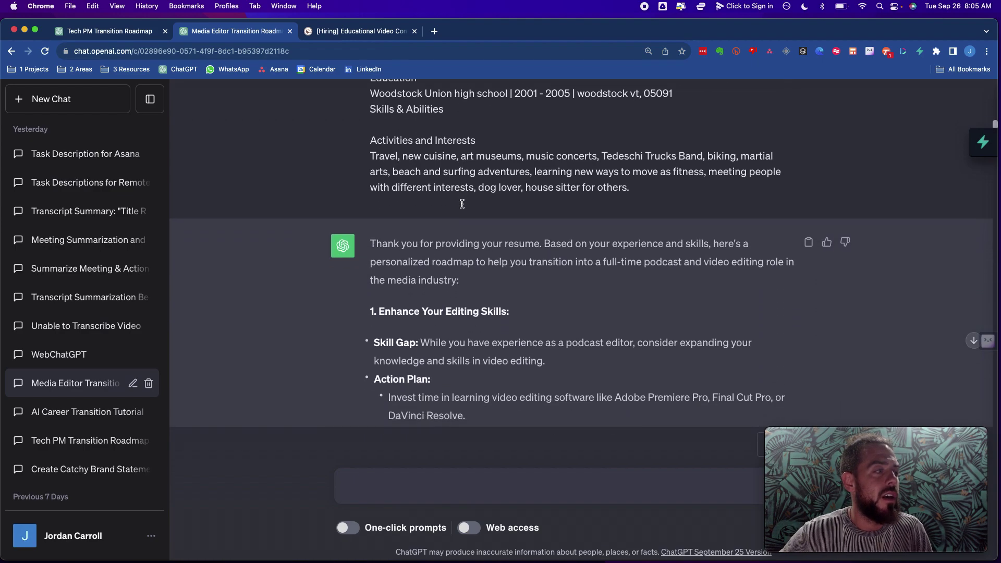
pyautogui.moveTo(365, 202); pyautogui.dragTo(495, 238)
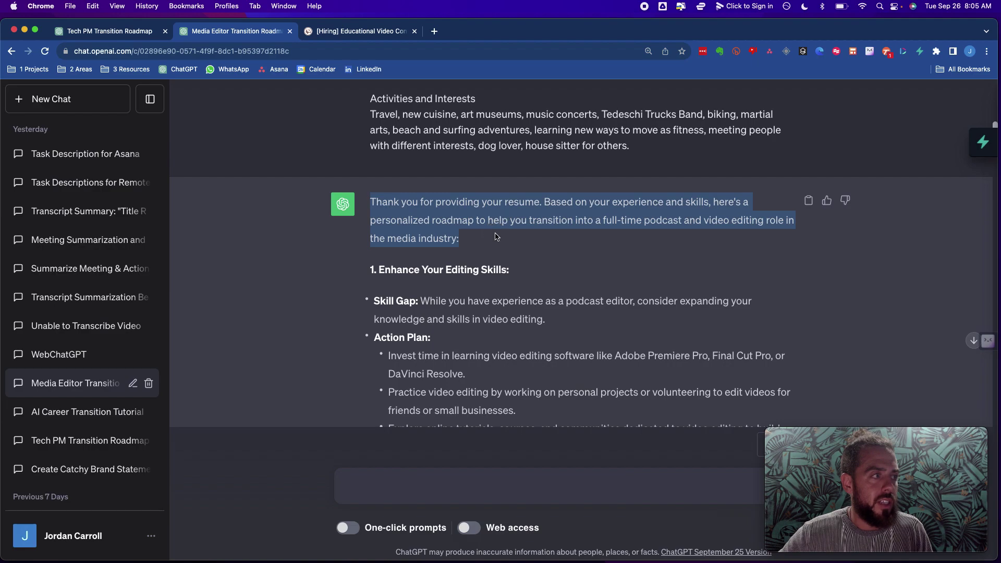
pyautogui.scroll(-1, 496, 237)
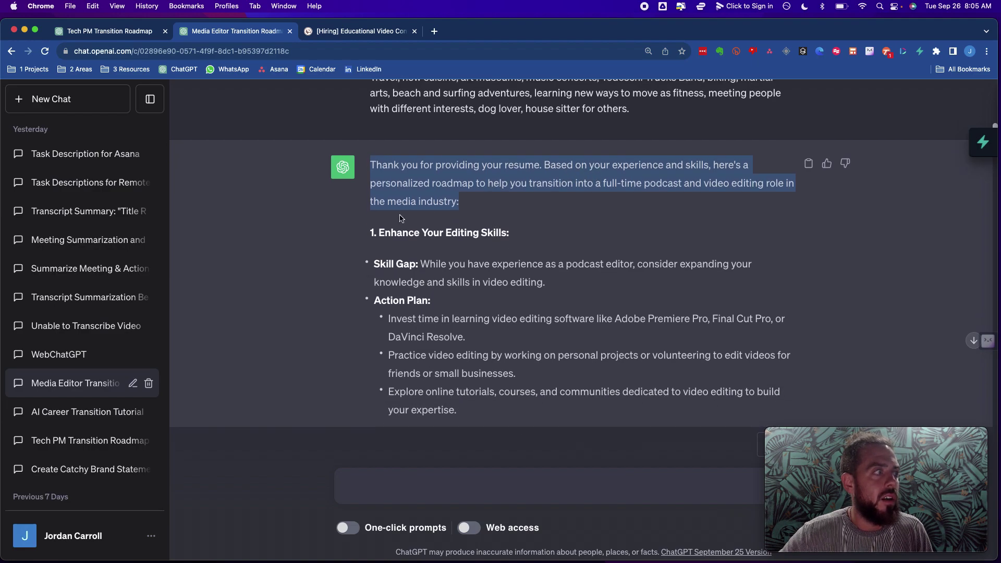
pyautogui.moveTo(368, 259); pyautogui.dragTo(547, 278)
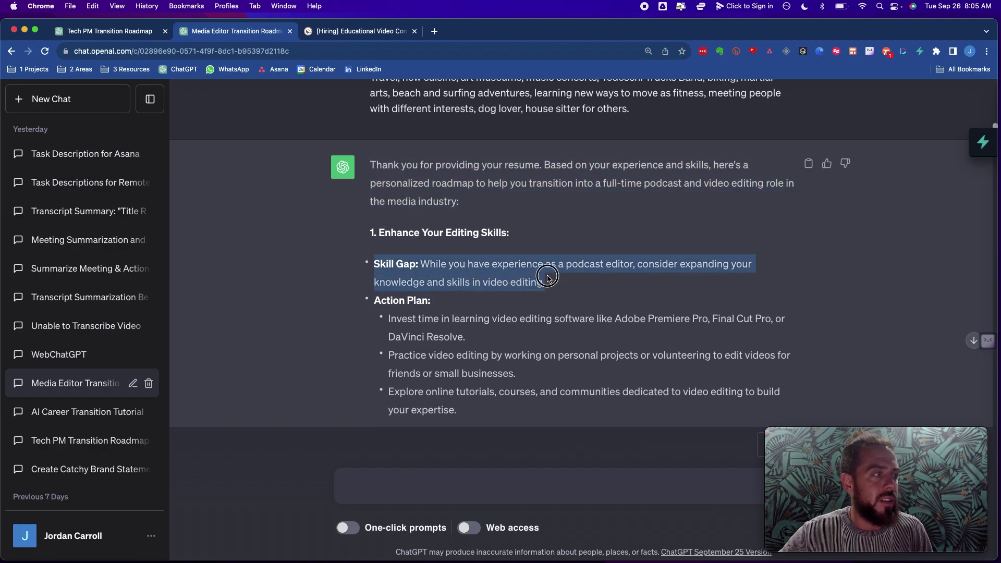
pyautogui.scroll(-1, 443, 282)
pyautogui.click(382, 284)
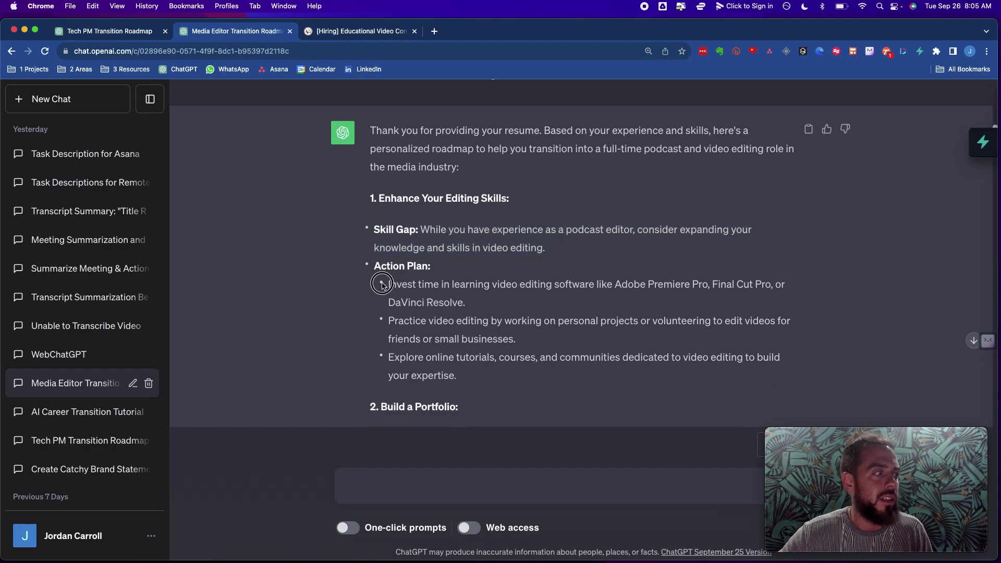
pyautogui.moveTo(382, 284); pyautogui.dragTo(501, 378)
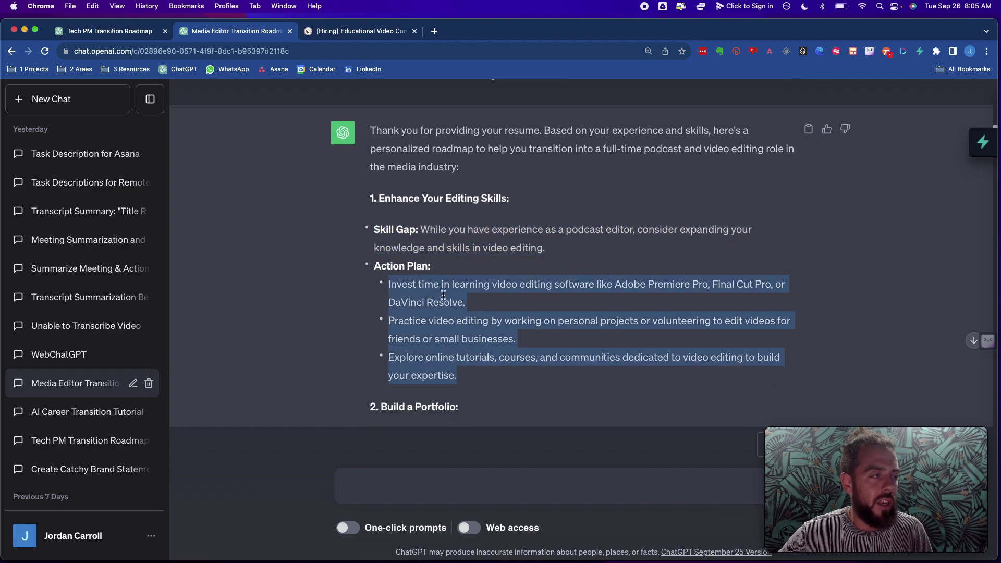
pyautogui.moveTo(387, 321); pyautogui.dragTo(551, 344)
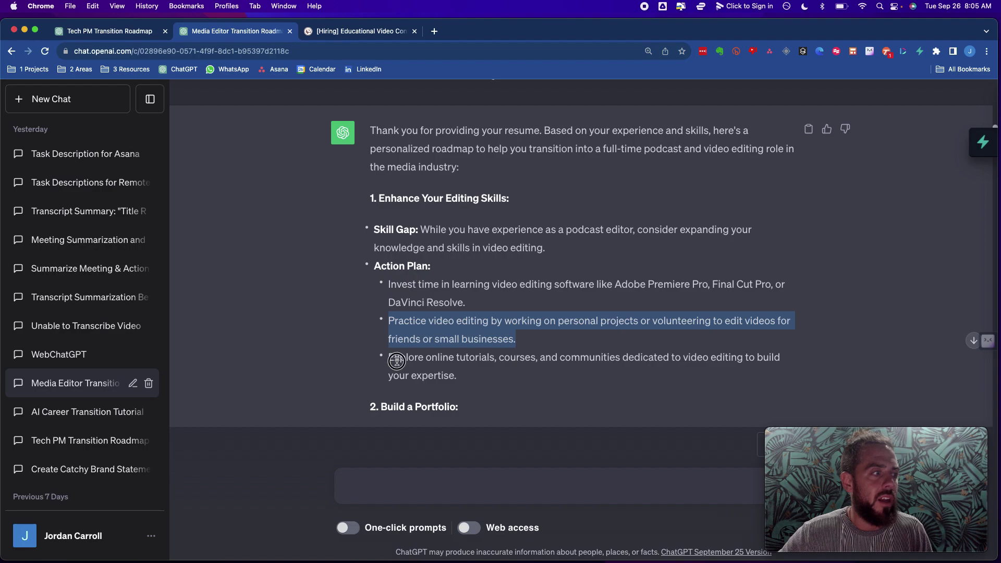
pyautogui.moveTo(397, 361); pyautogui.dragTo(481, 375)
pyautogui.scroll(-3, 480, 378)
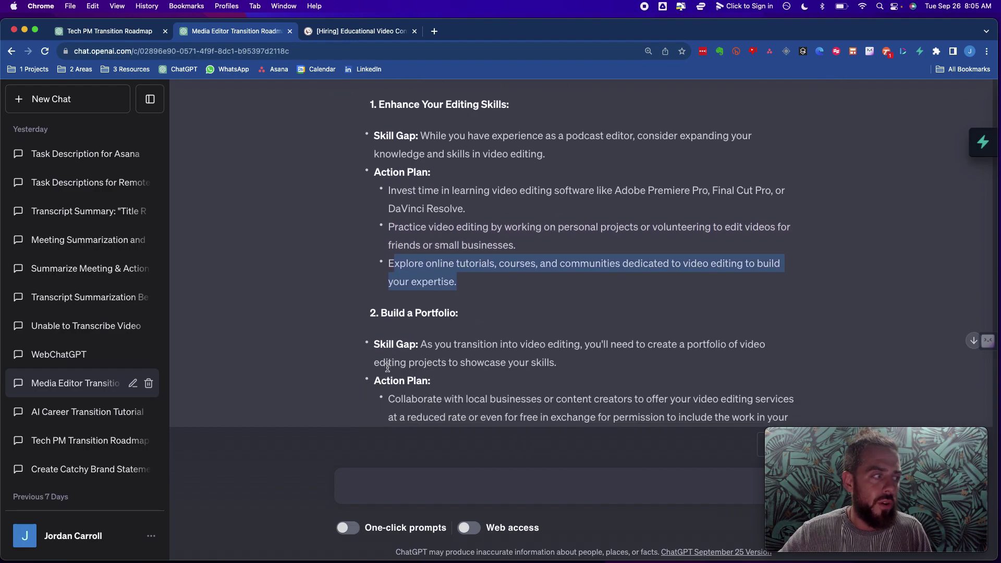
pyautogui.scroll(-1, 388, 368)
# Highlight the portfolio skill gap and the podcast editing, online forums and local media events steps.
pyautogui.tripleClick(387, 316)
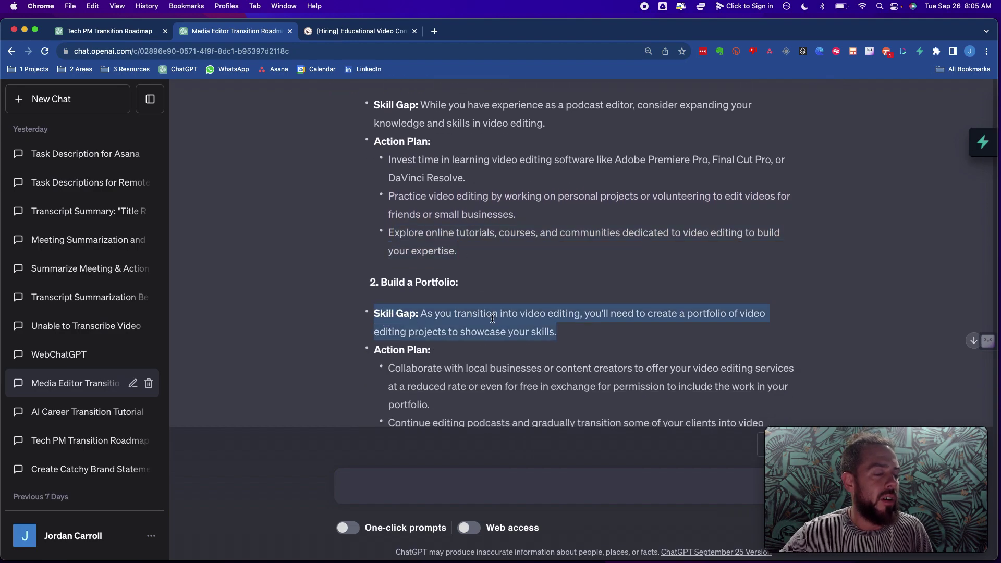
pyautogui.scroll(-1, 492, 319)
pyautogui.scroll(-2, 465, 342)
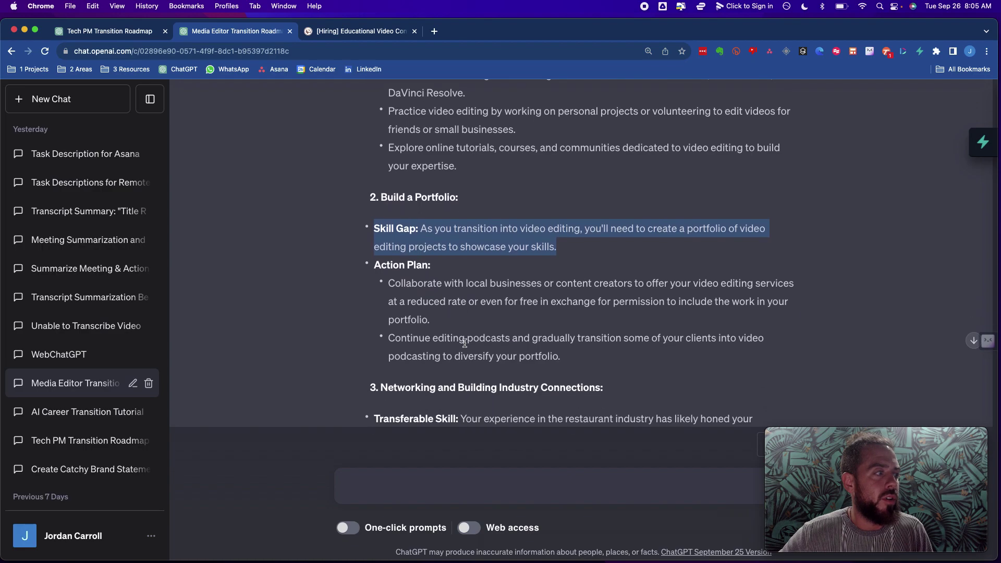
pyautogui.doubleClick(437, 305)
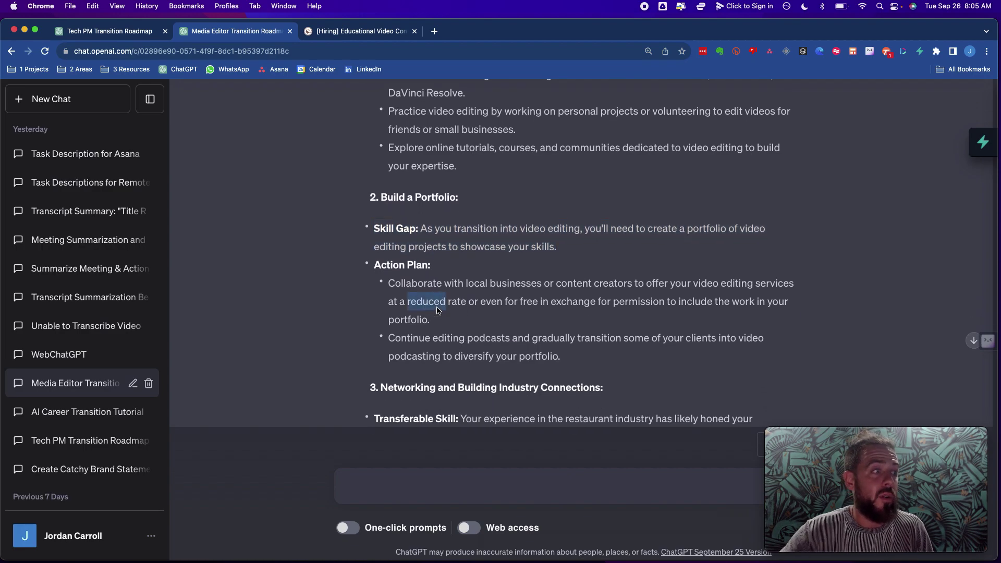
pyautogui.scroll(-2, 435, 308)
pyautogui.tripleClick(431, 297)
pyautogui.scroll(-2, 431, 297)
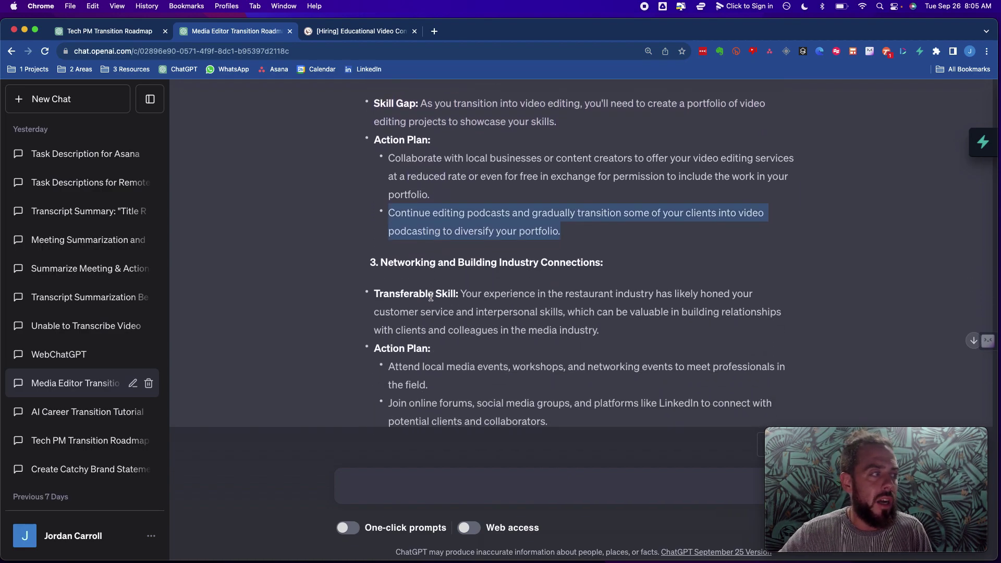
pyautogui.scroll(-2, 431, 296)
pyautogui.tripleClick(418, 335)
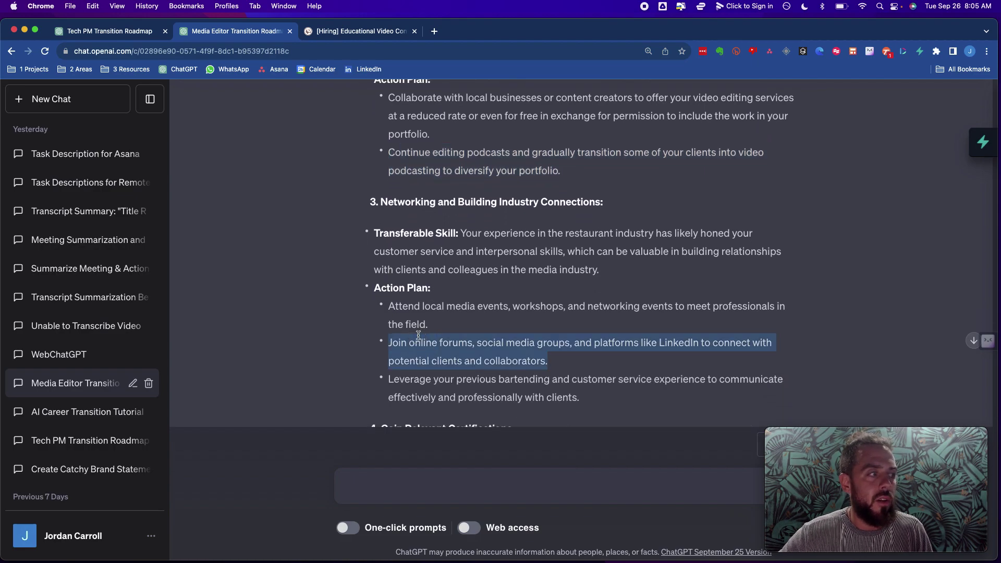
pyautogui.tripleClick(469, 313)
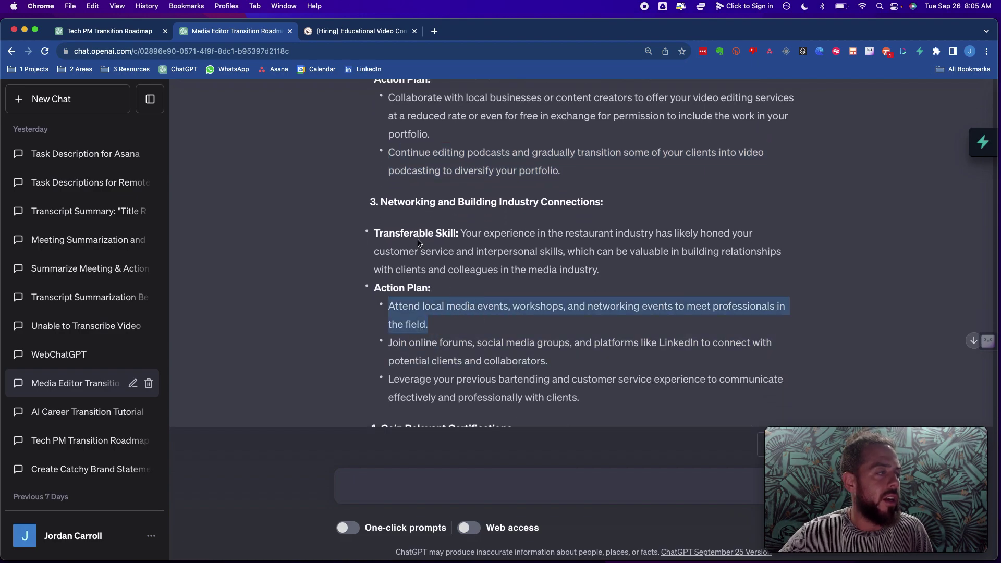
pyautogui.scroll(-6, 485, 272)
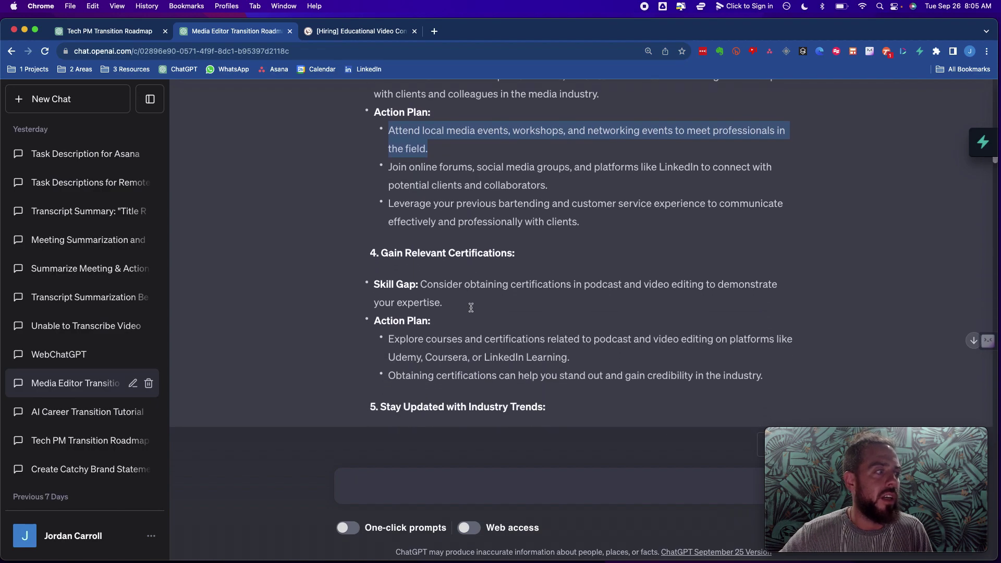
pyautogui.scroll(-4, 465, 297)
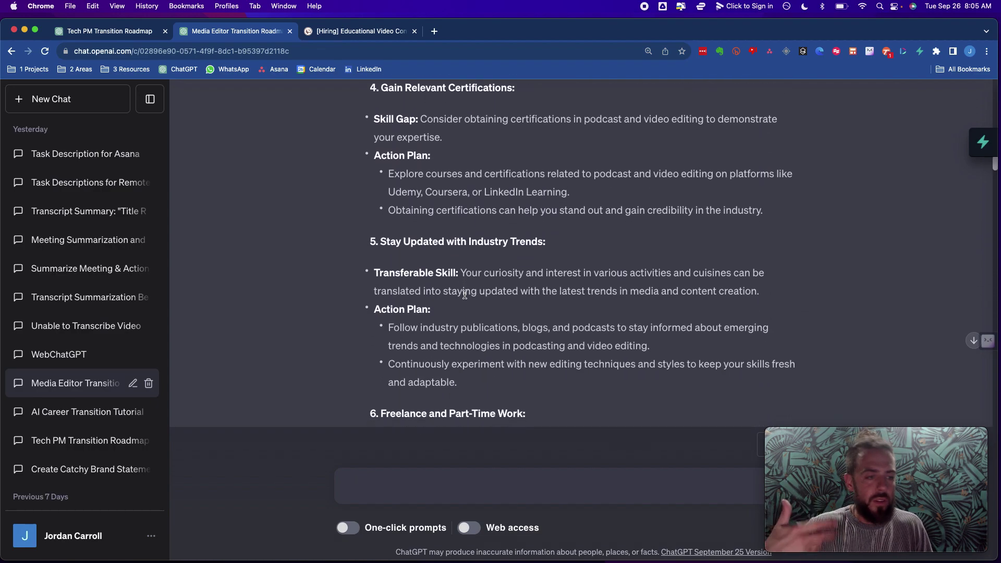
pyautogui.scroll(-15, 465, 295)
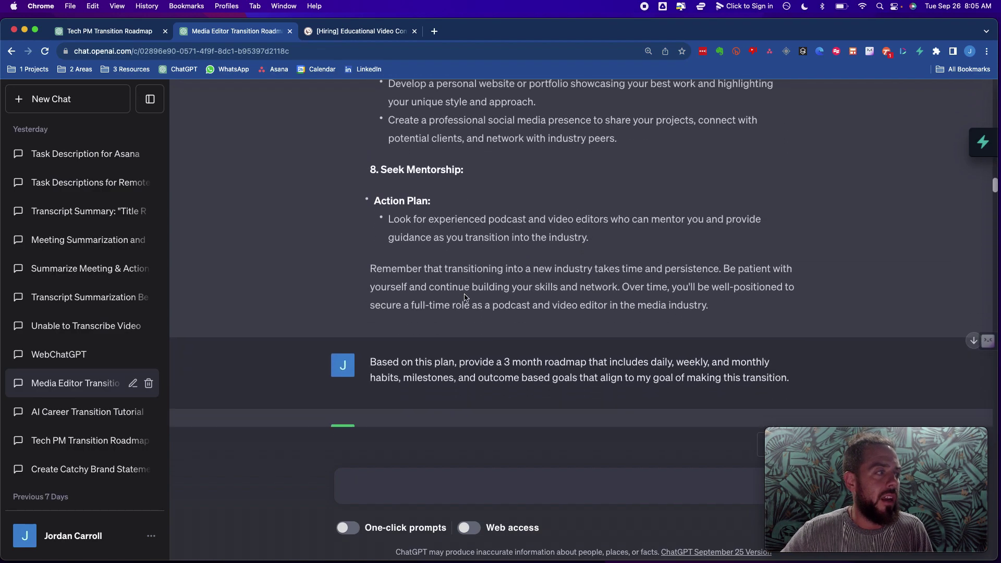
# Highlight the follow-up 3-month roadmap prompt and its words '3 month'.
pyautogui.tripleClick(428, 290)
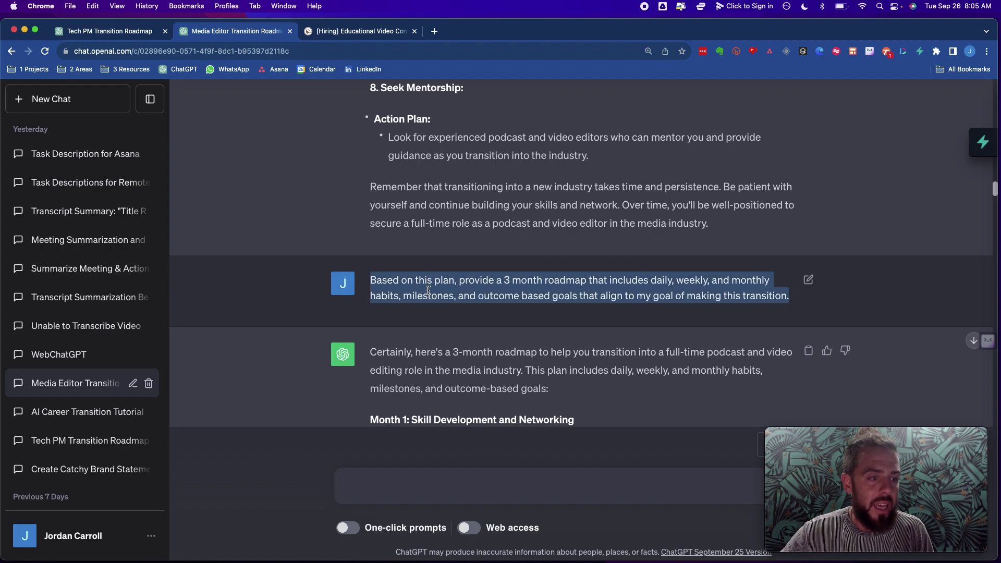
pyautogui.scroll(-2, 428, 290)
pyautogui.scroll(3, 522, 290)
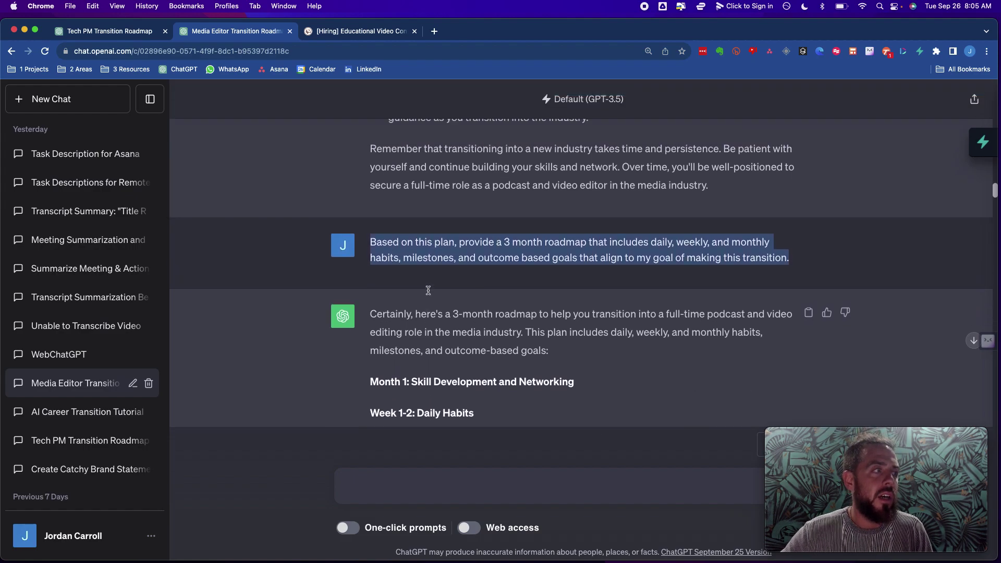
pyautogui.click(521, 290)
pyautogui.moveTo(504, 299); pyautogui.dragTo(541, 300)
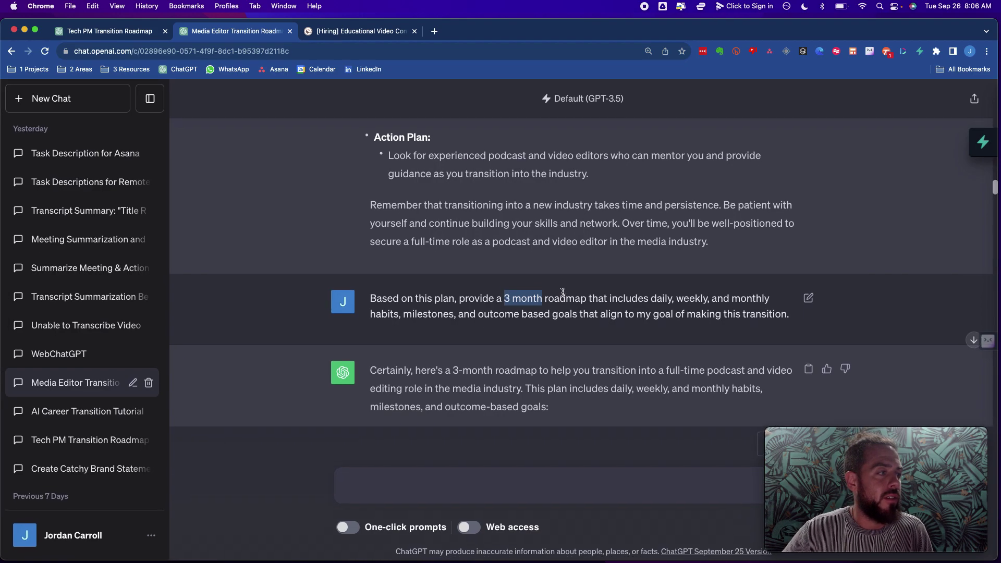
# Highlight the roadmap's daily video editing learning habit and daily networking habit.
pyautogui.scroll(-2, 537, 316)
pyautogui.scroll(-2, 538, 321)
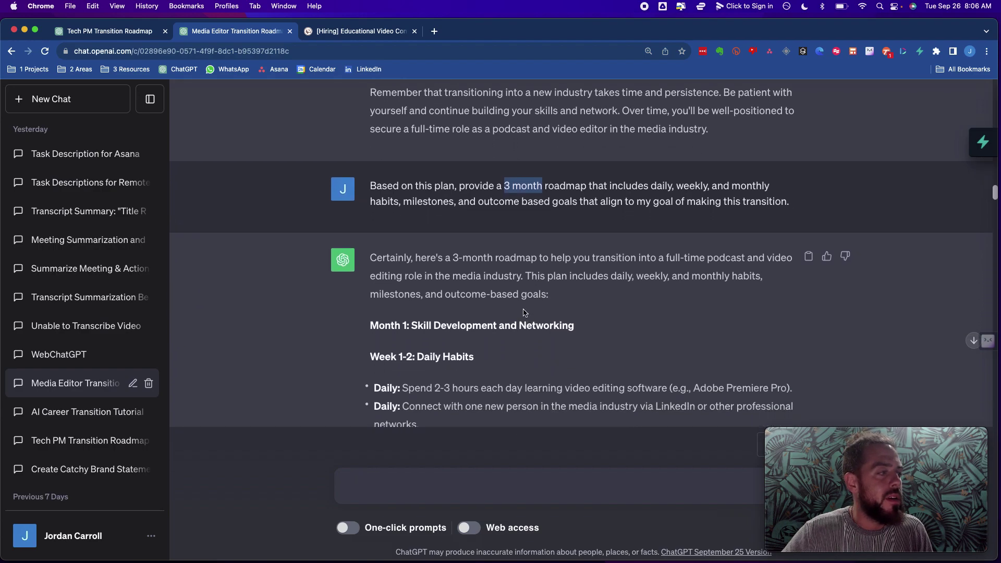
pyautogui.moveTo(382, 257); pyautogui.dragTo(554, 292)
pyautogui.scroll(-1, 554, 292)
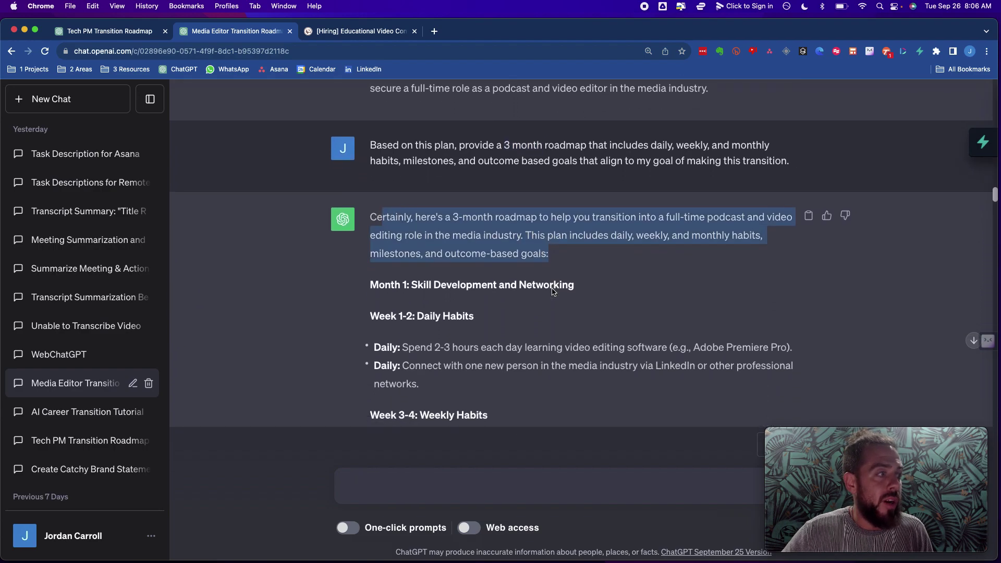
pyautogui.moveTo(371, 282); pyautogui.dragTo(444, 292)
pyautogui.scroll(-1, 512, 286)
pyautogui.tripleClick(440, 296)
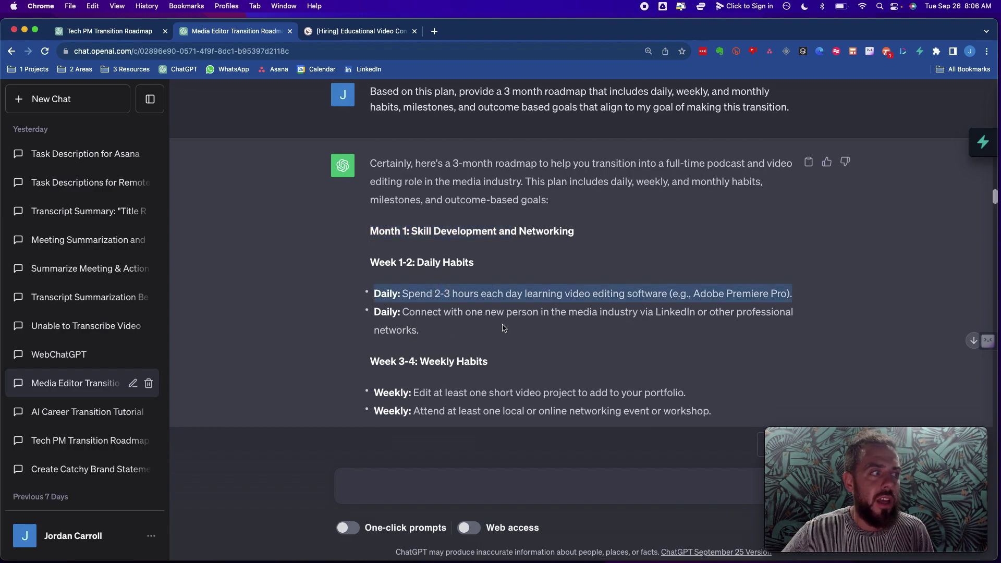
pyautogui.scroll(-1, 504, 328)
pyautogui.tripleClick(488, 294)
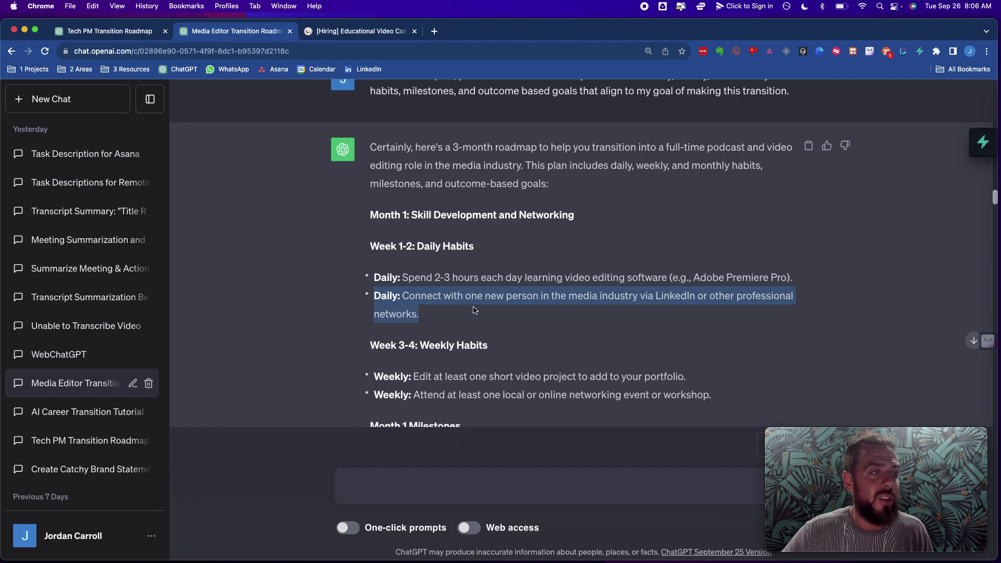
pyautogui.scroll(-1, 474, 307)
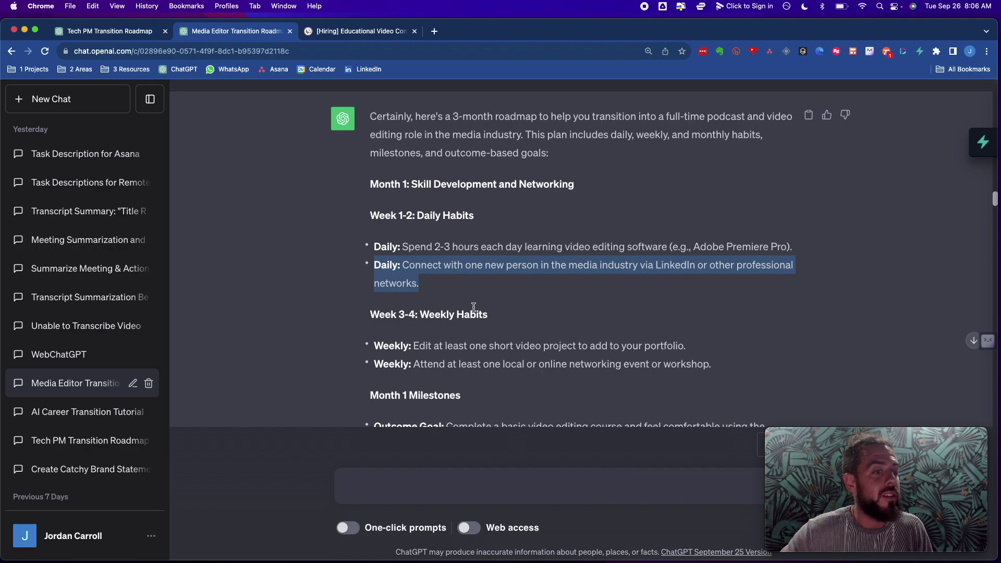
# Highlight 'least' in the weekly habits, then revisit the daily software learning and networking habits.
pyautogui.scroll(-2, 474, 307)
pyautogui.doubleClick(464, 293)
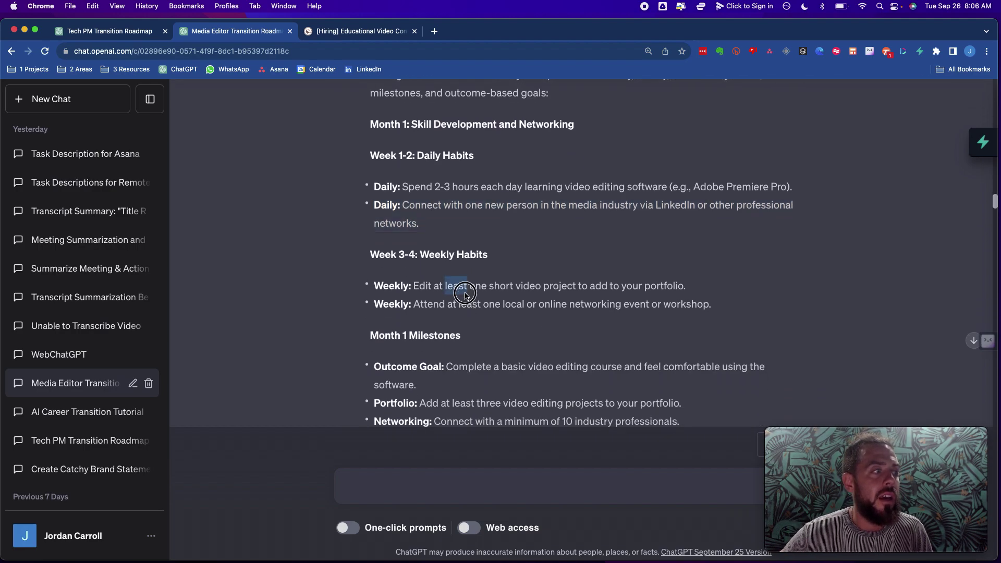
pyautogui.doubleClick(468, 301)
pyautogui.scroll(-1, 468, 298)
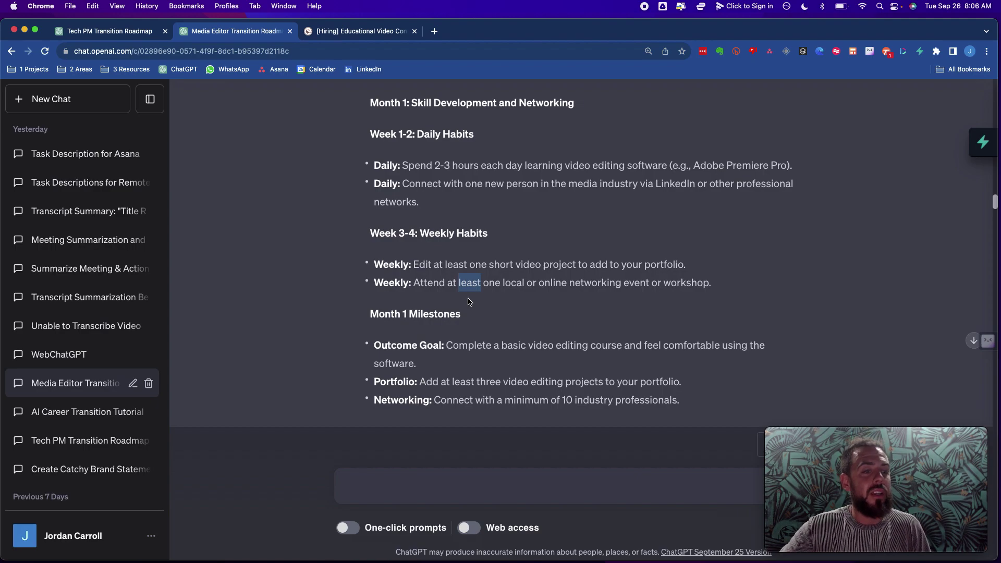
pyautogui.scroll(-2, 468, 301)
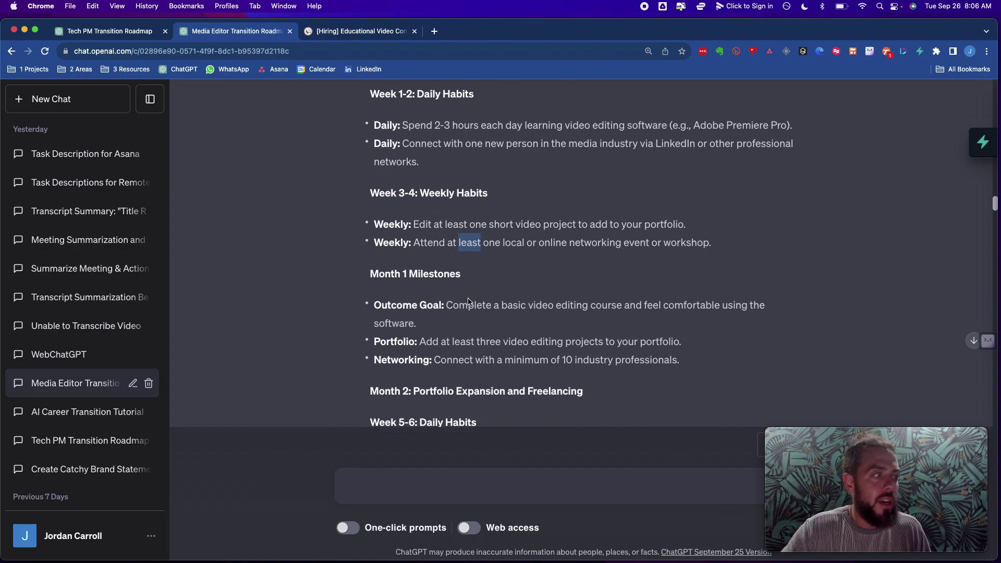
pyautogui.scroll(3, 468, 301)
pyautogui.tripleClick(472, 198)
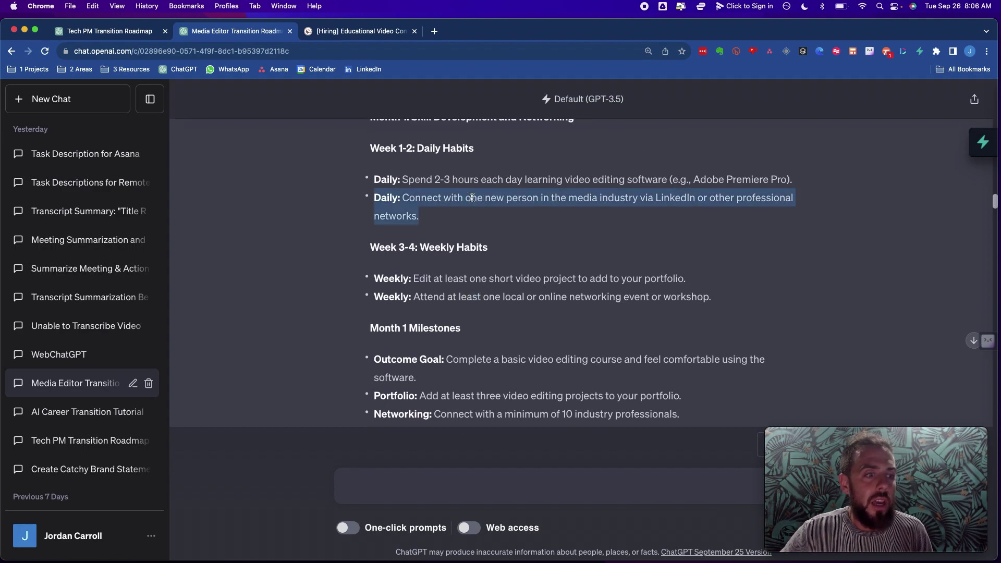
pyautogui.tripleClick(467, 180)
pyautogui.doubleClick(473, 198)
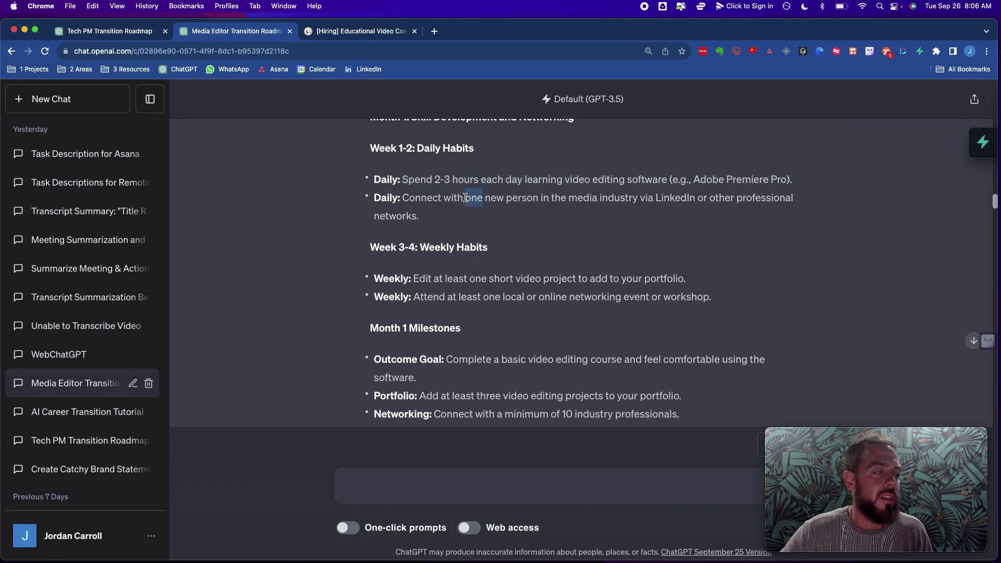
pyautogui.scroll(-1, 475, 258)
pyautogui.click(454, 187)
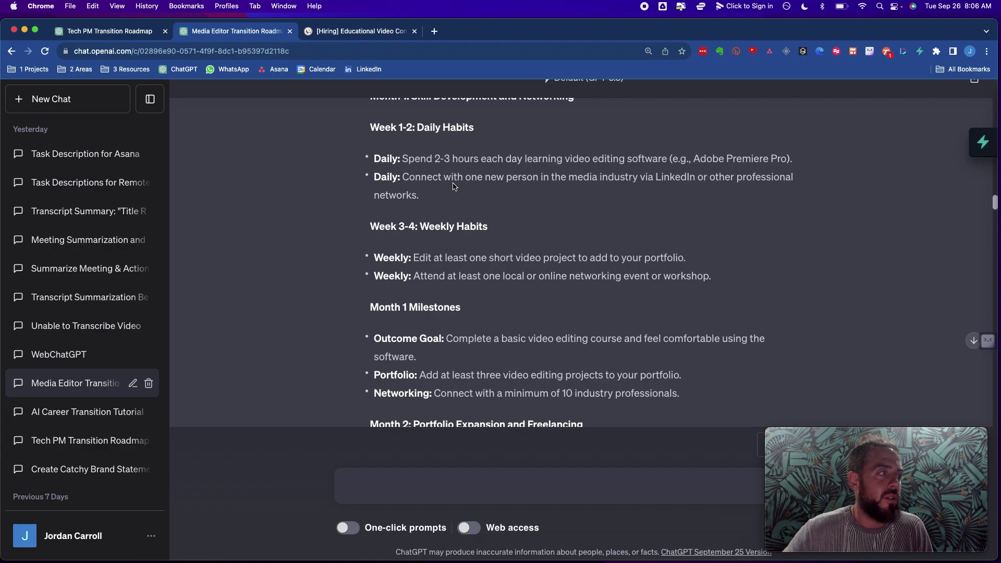
# Scroll down to the remote 500–1000-employee follow-up request and the adjusted roadmap reply.
pyautogui.scroll(-1, 454, 187)
pyautogui.scroll(-1, 453, 187)
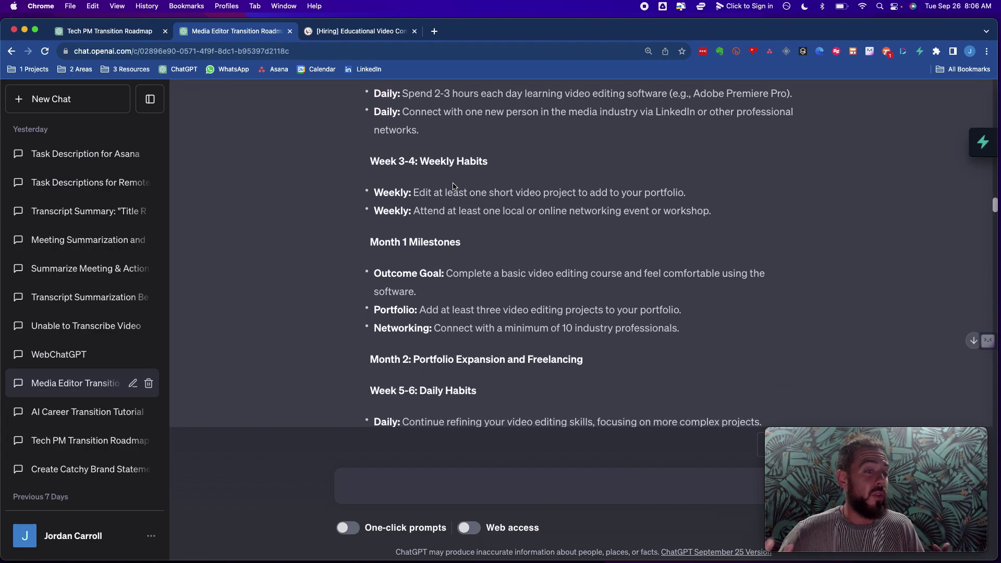
pyautogui.scroll(-7, 453, 187)
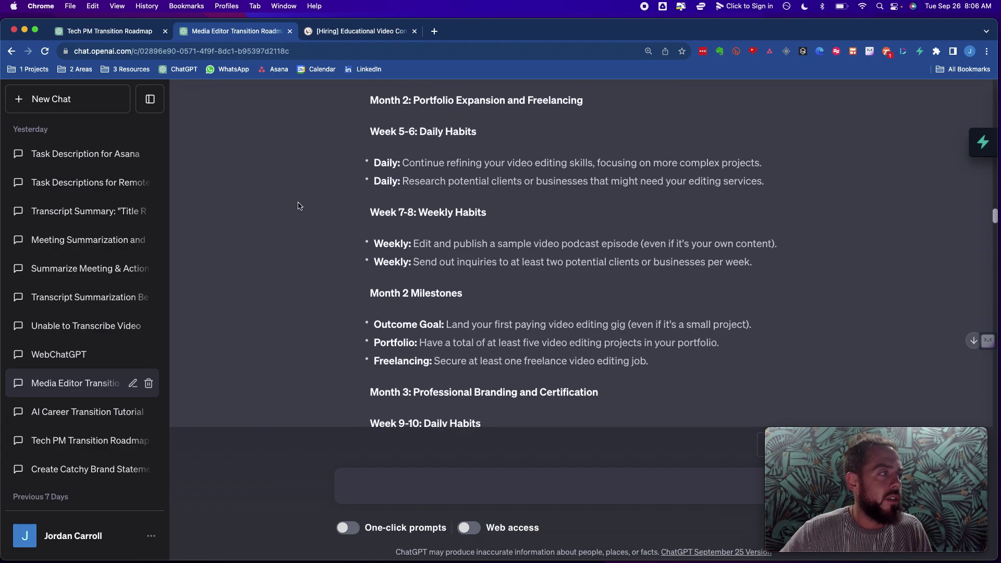
pyautogui.scroll(-7, 444, 152)
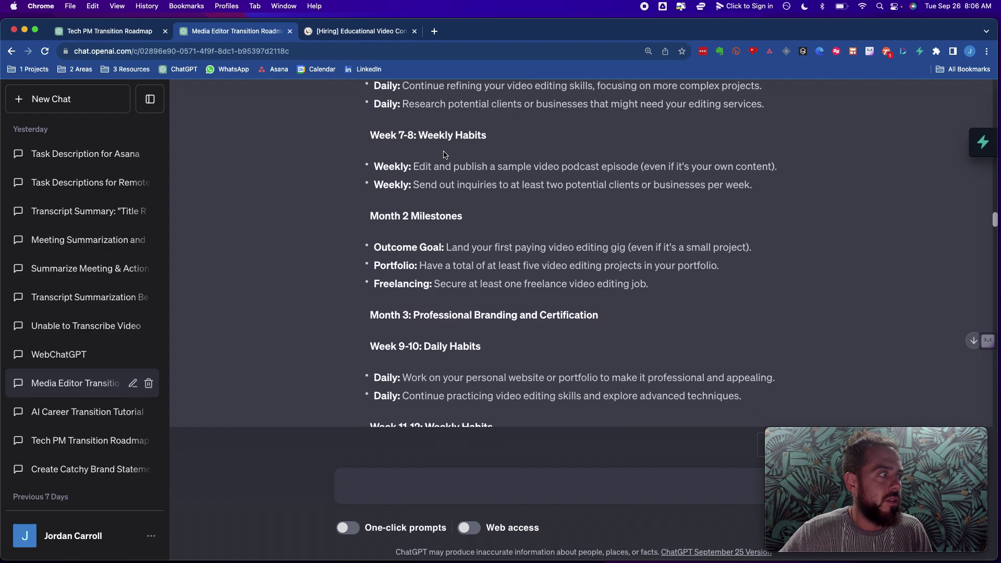
pyautogui.scroll(-8, 444, 152)
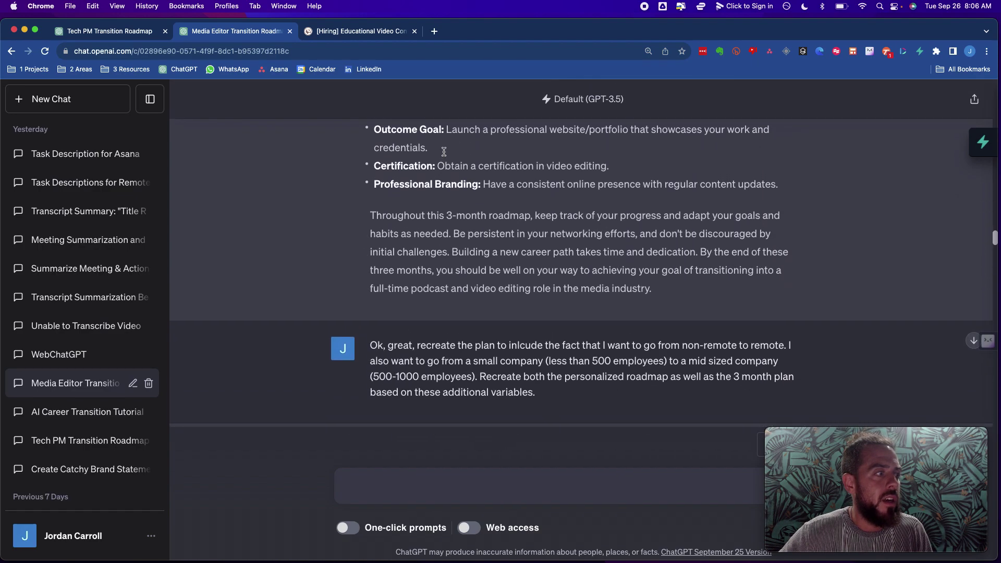
pyautogui.scroll(3, 444, 152)
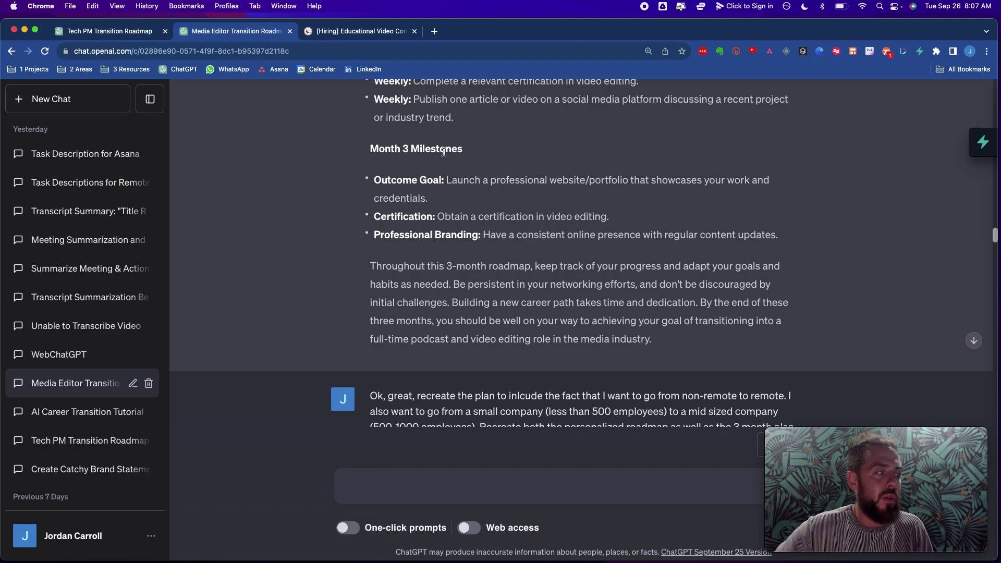
pyautogui.scroll(-1, 444, 152)
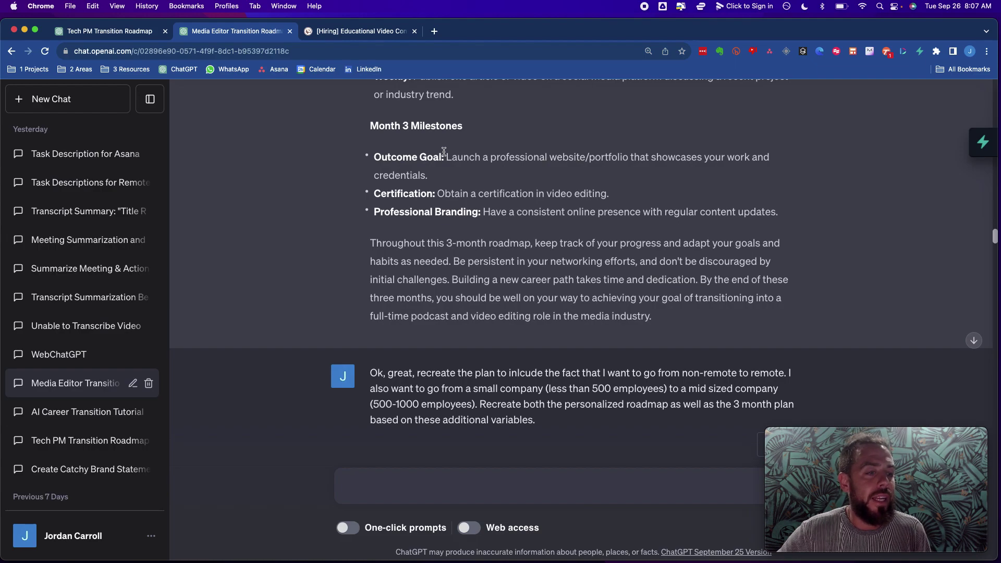
pyautogui.scroll(-1, 444, 152)
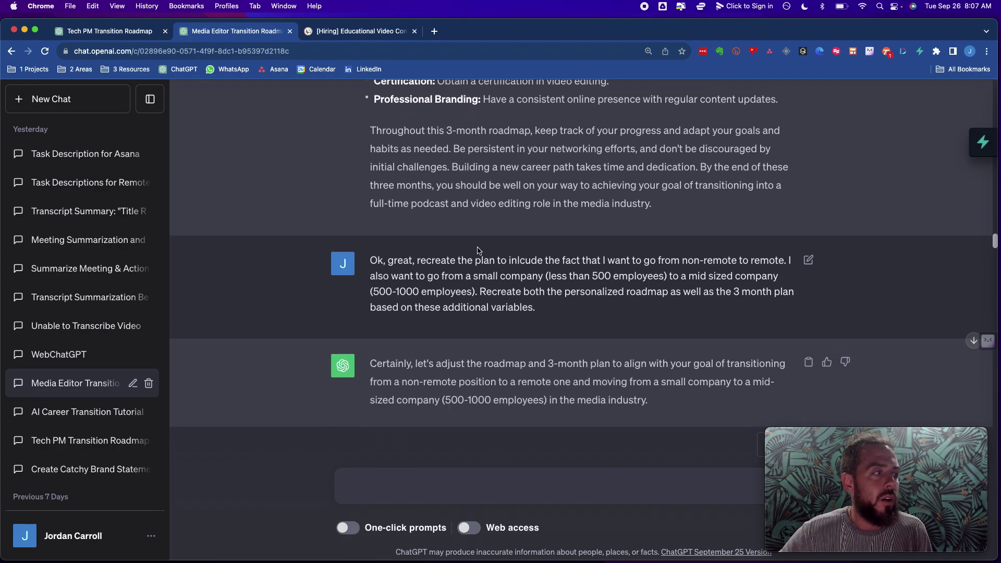
pyautogui.tripleClick(472, 258)
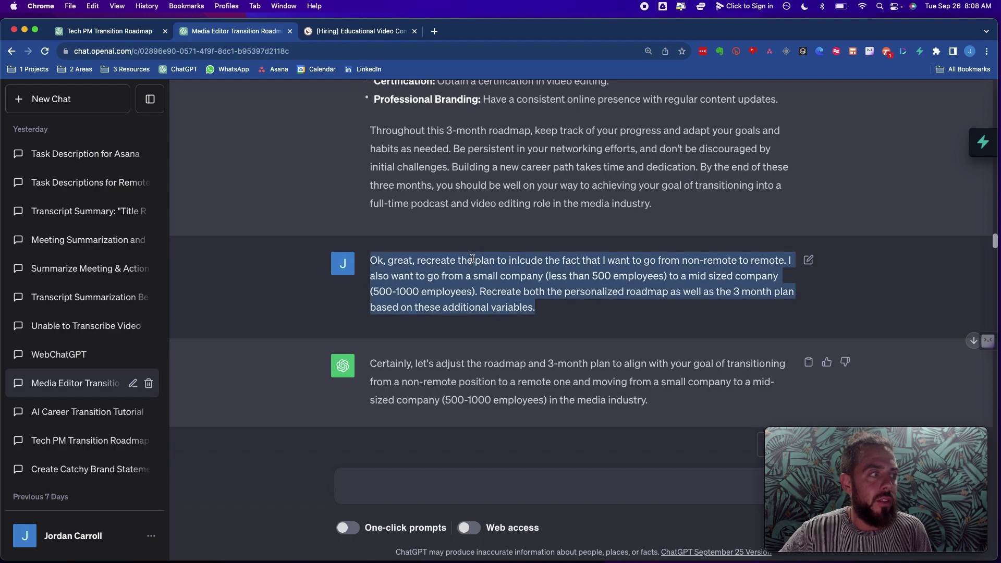
pyautogui.scroll(1, 464, 301)
pyautogui.click(458, 314)
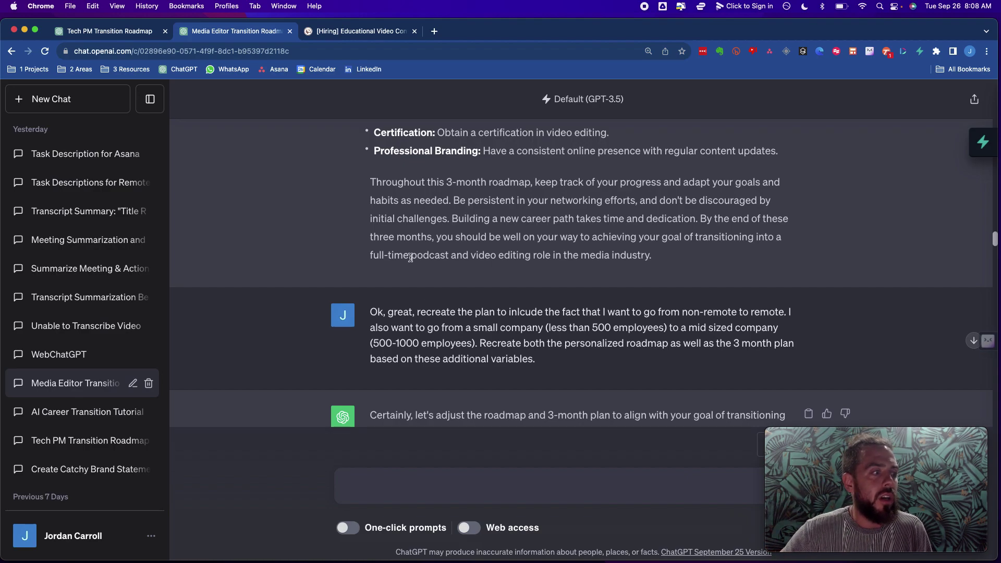
pyautogui.scroll(-2, 510, 286)
pyautogui.scroll(-2, 509, 286)
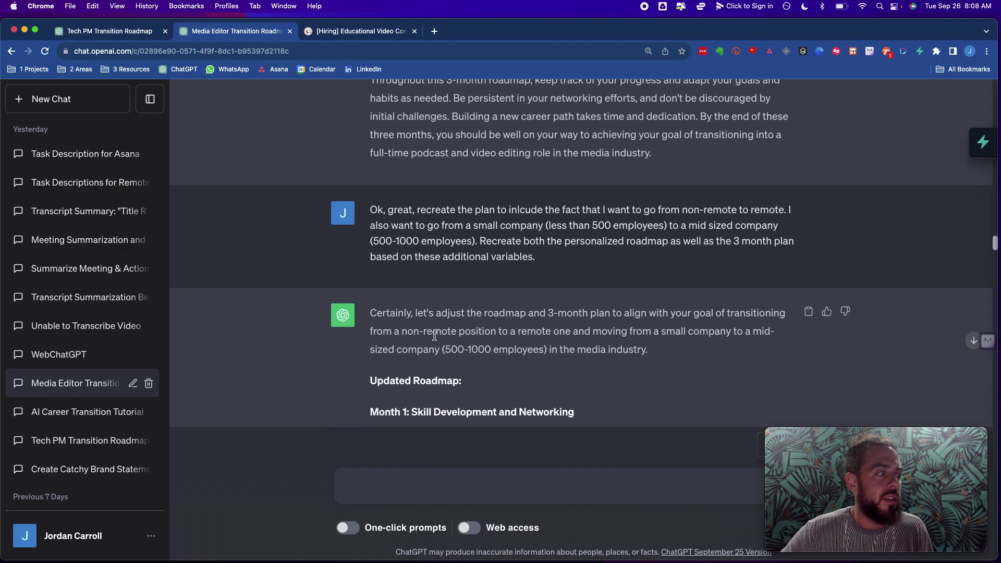
pyautogui.moveTo(377, 315); pyautogui.dragTo(636, 344)
pyautogui.scroll(-4, 636, 344)
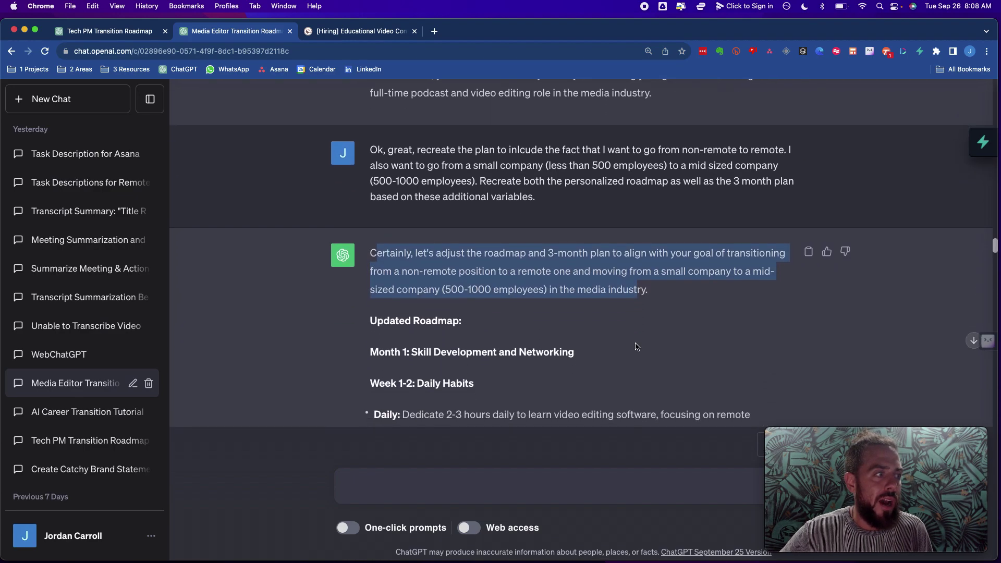
pyautogui.scroll(-3, 503, 311)
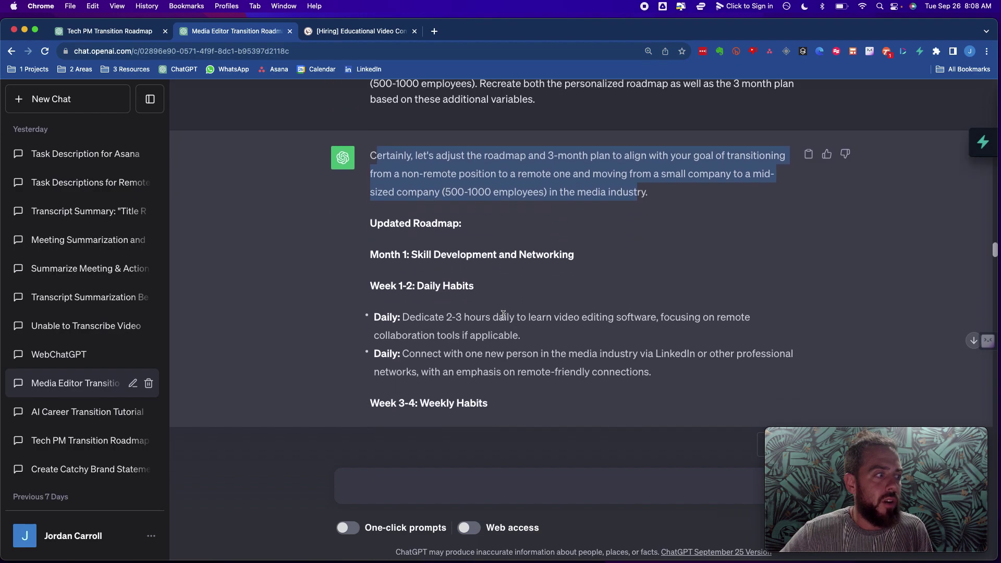
pyautogui.click(611, 359)
pyautogui.moveTo(418, 374); pyautogui.dragTo(650, 374)
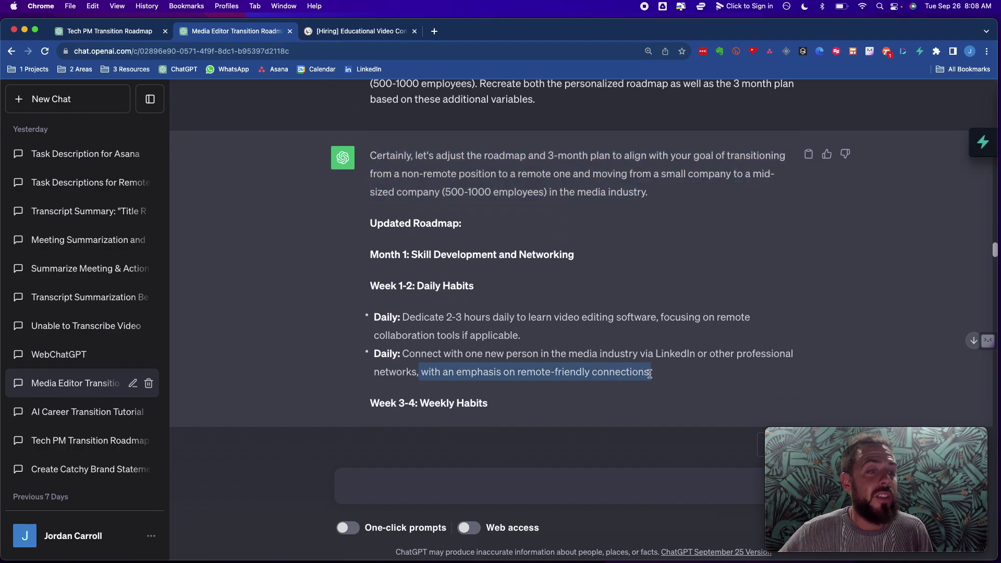
pyautogui.click(647, 364)
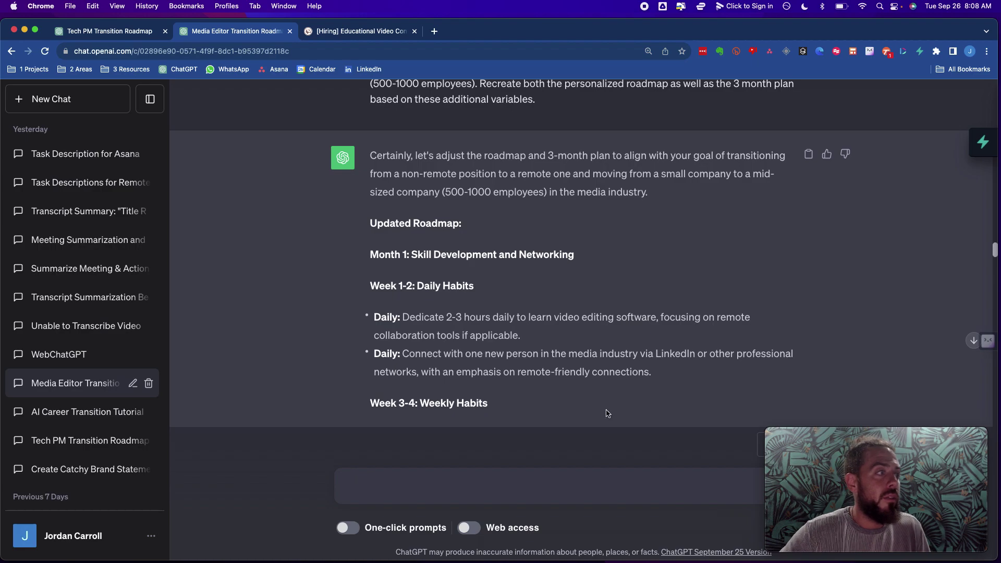
pyautogui.moveTo(446, 192); pyautogui.dragTo(542, 195)
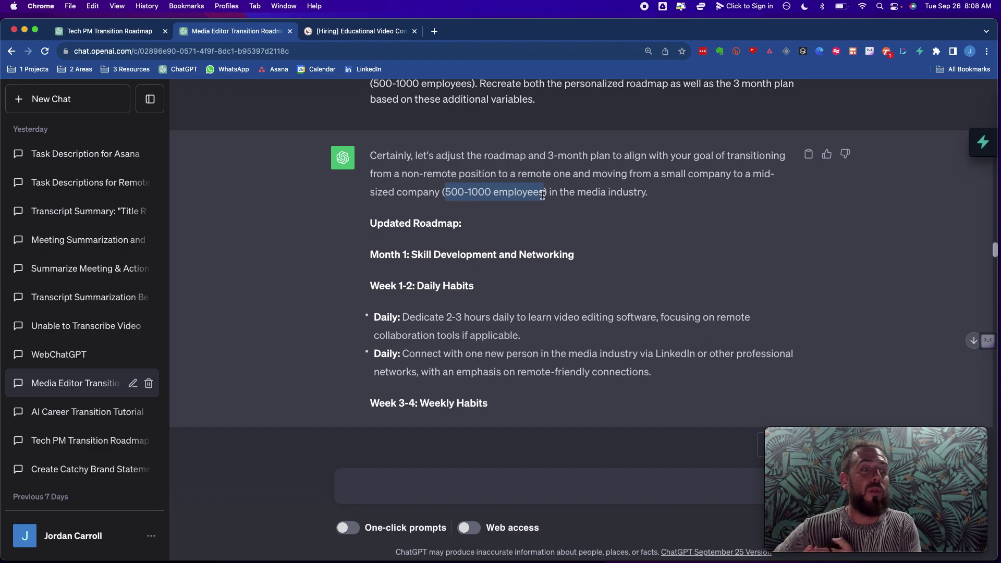
pyautogui.click(542, 194)
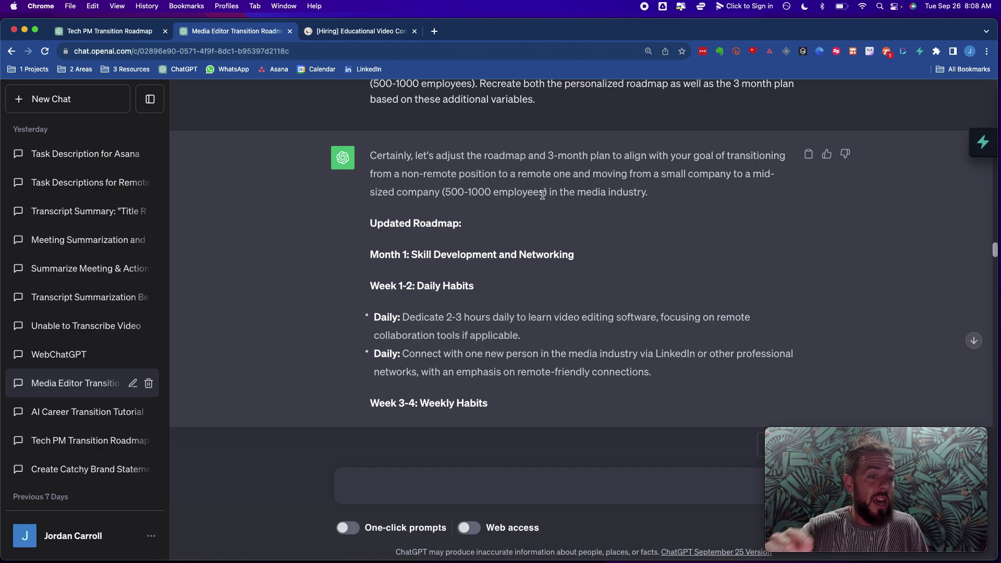
pyautogui.scroll(-3, 543, 195)
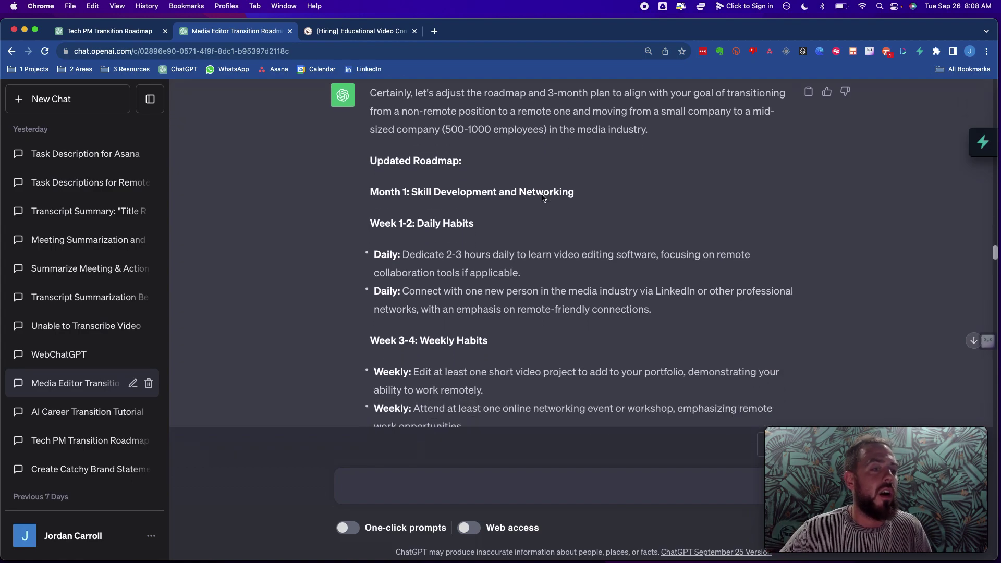
pyautogui.scroll(-2, 521, 219)
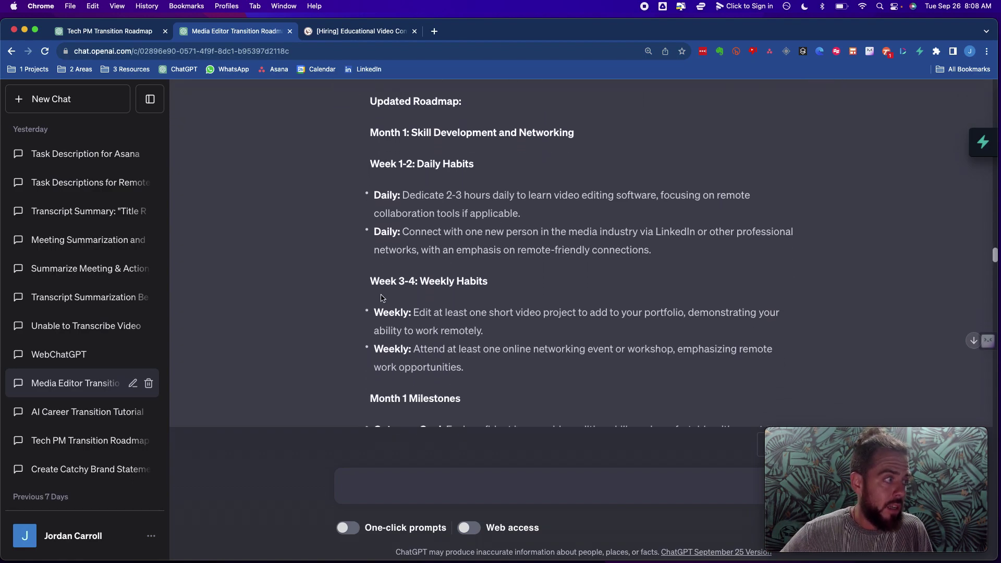
pyautogui.moveTo(370, 281); pyautogui.dragTo(532, 286)
pyautogui.scroll(-5, 532, 287)
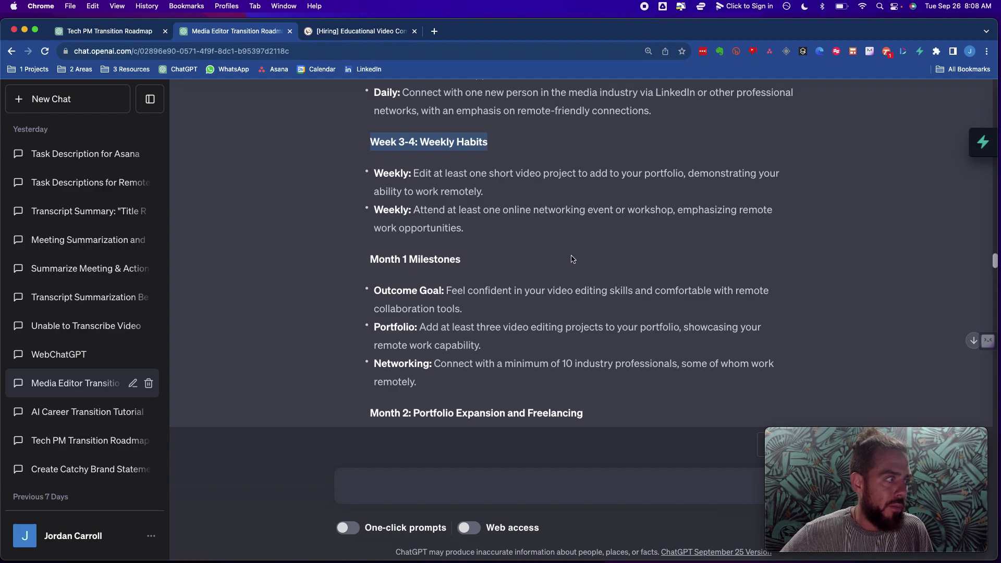
pyautogui.scroll(-9, 570, 259)
pyautogui.scroll(-4, 415, 238)
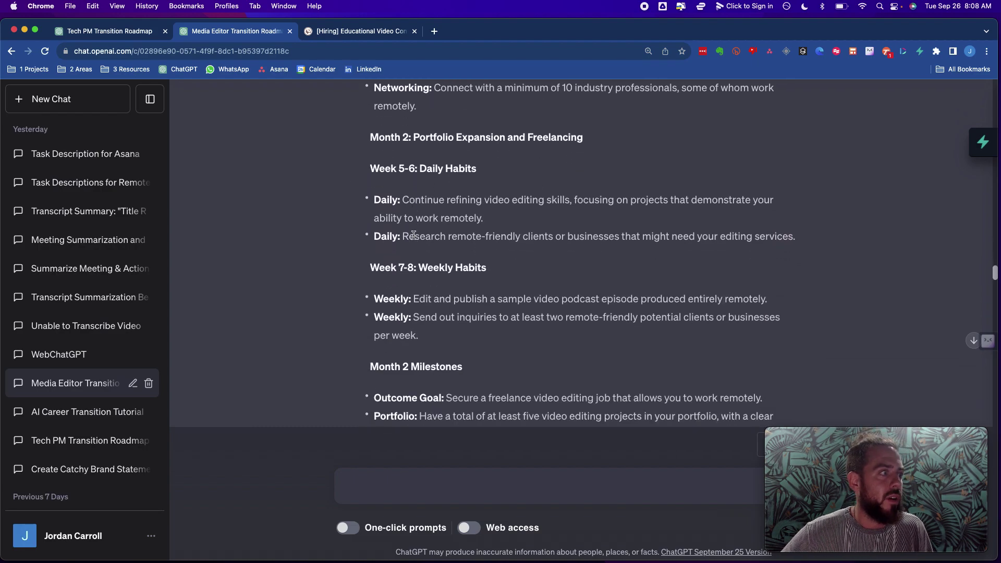
pyautogui.scroll(-20, 414, 238)
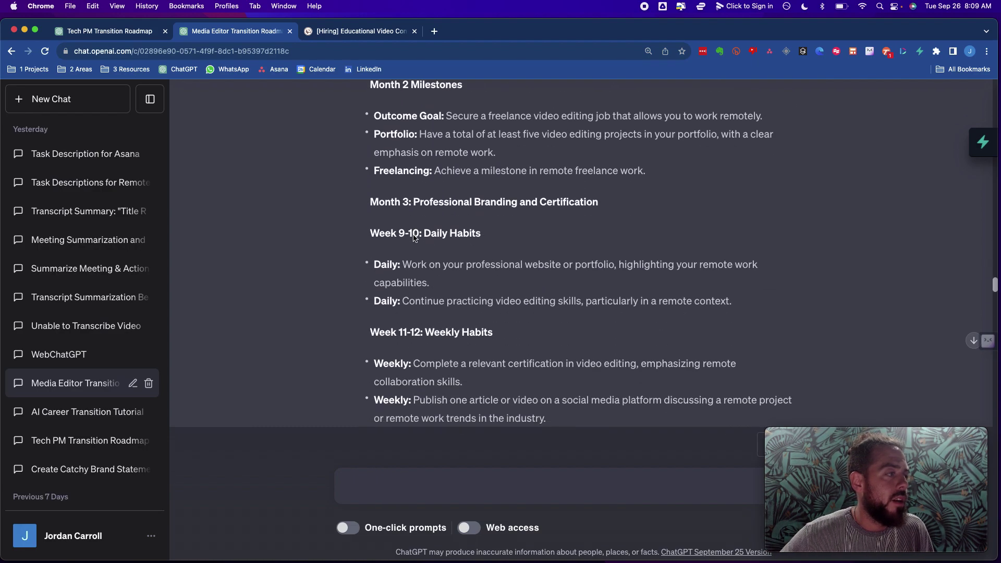
pyautogui.scroll(-7, 414, 235)
pyautogui.scroll(8, 413, 236)
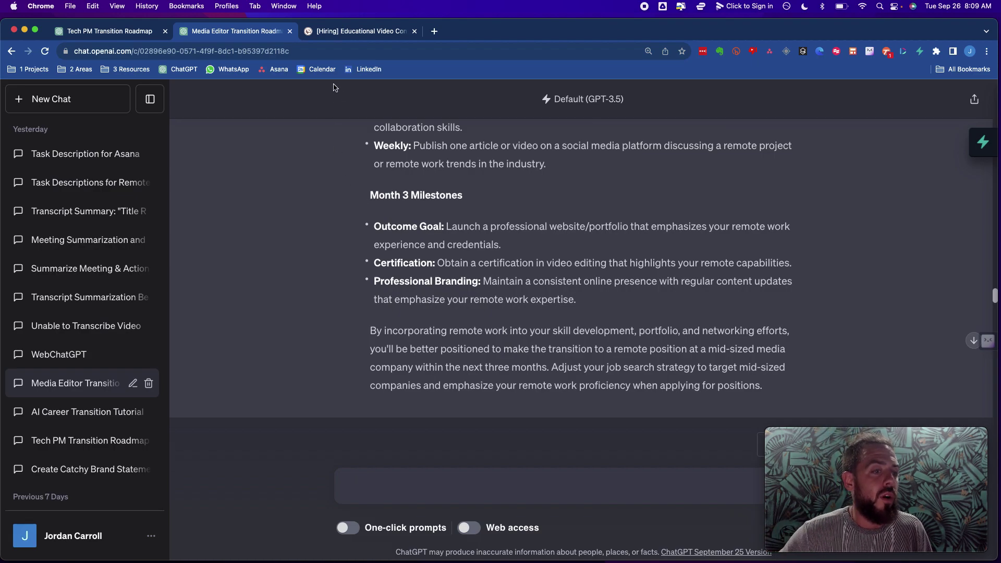
# Review the Educational Video Content Creator posting's 'Location: Worldwide' line, then return to the Media Editor roadmap chat.
pyautogui.click(362, 31)
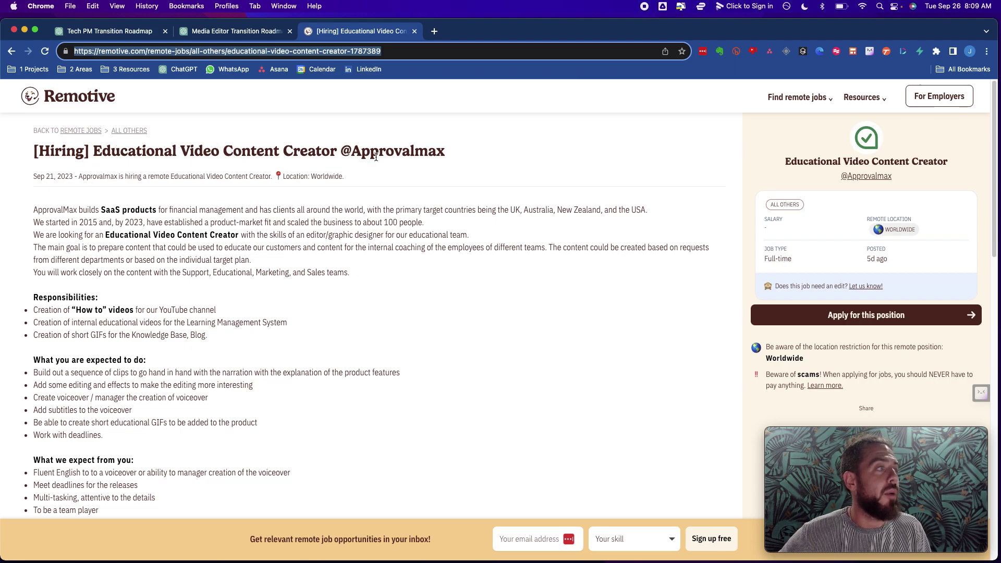
pyautogui.scroll(-1, 109, 255)
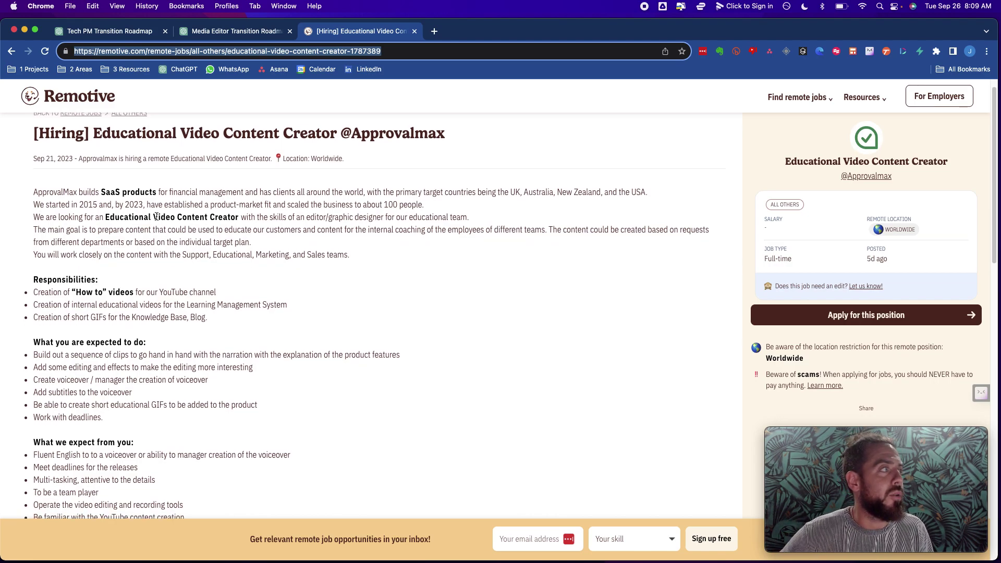
pyautogui.moveTo(345, 159); pyautogui.dragTo(283, 162)
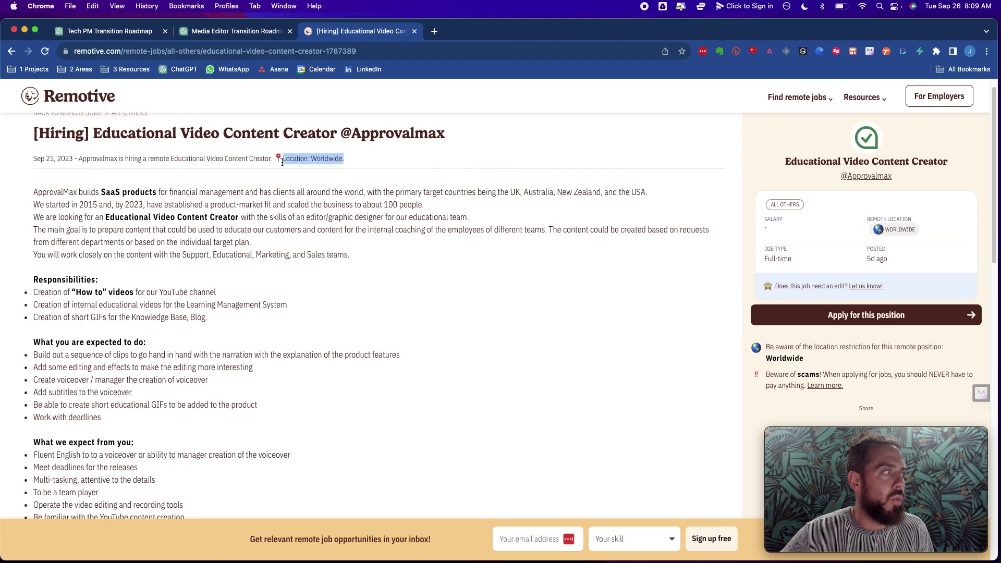
pyautogui.click(233, 206)
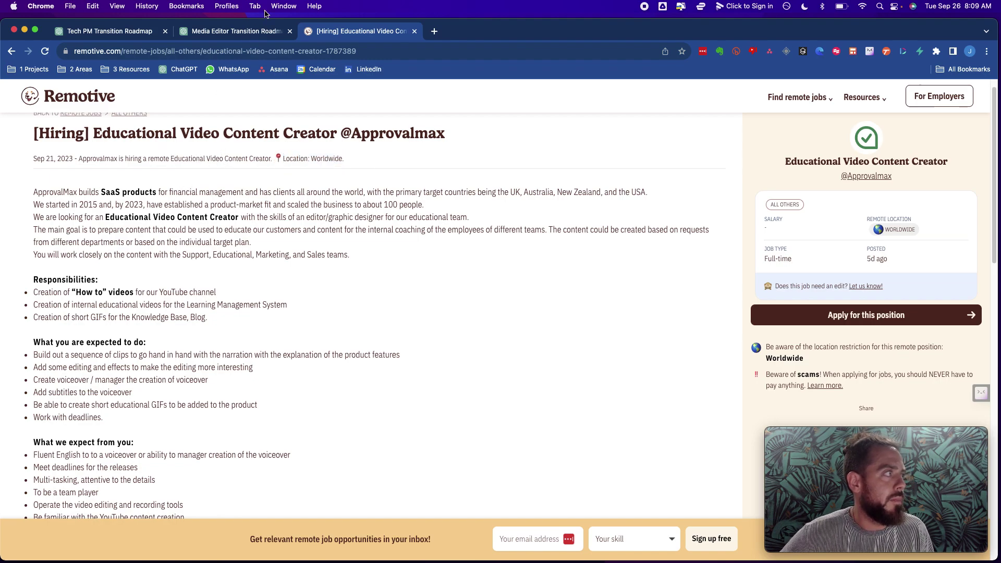
pyautogui.click(236, 36)
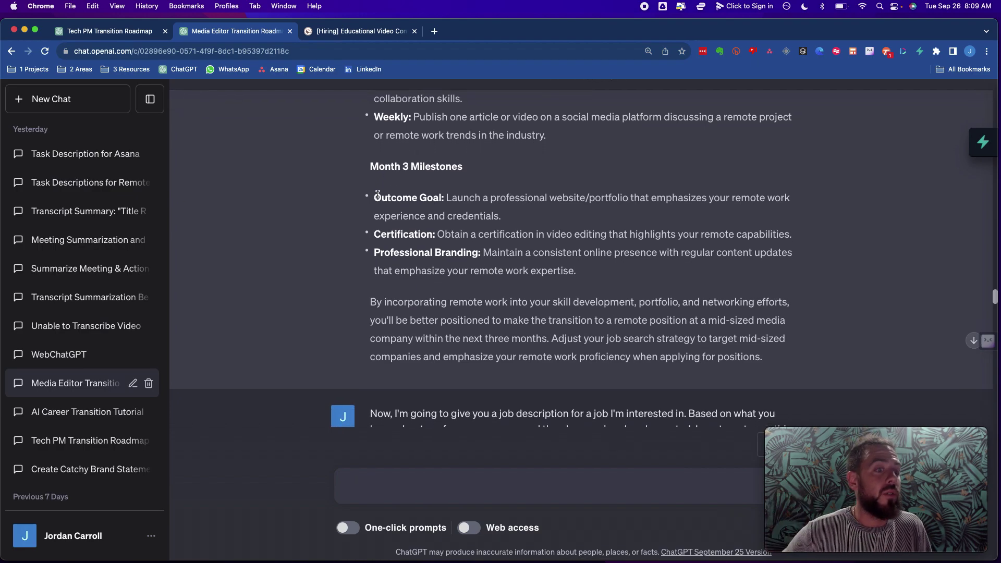
# Reread the request message announcing the job description by highlighting parts of it.
pyautogui.moveTo(371, 319); pyautogui.dragTo(701, 373)
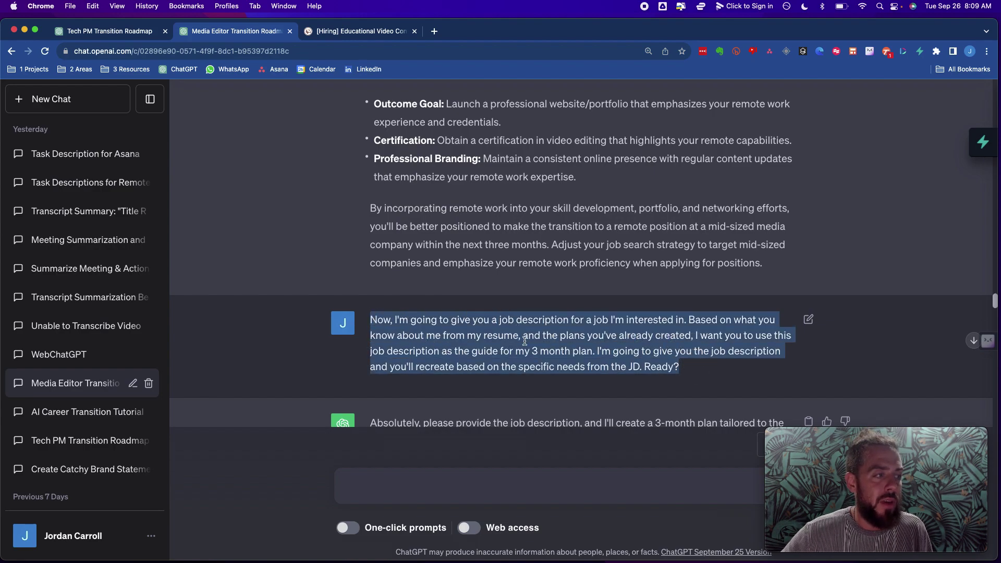
pyautogui.moveTo(525, 342); pyautogui.dragTo(472, 347)
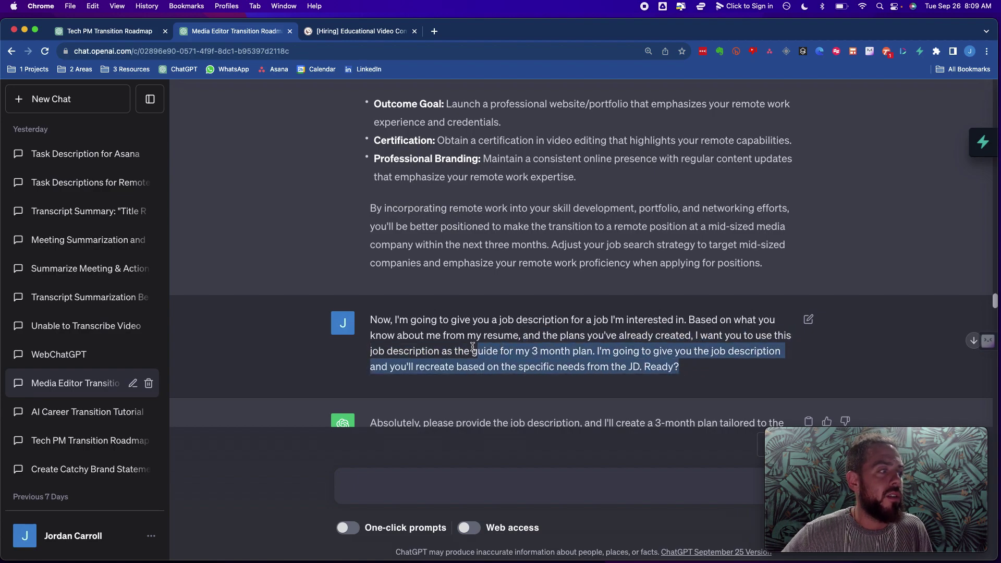
pyautogui.tripleClick(472, 346)
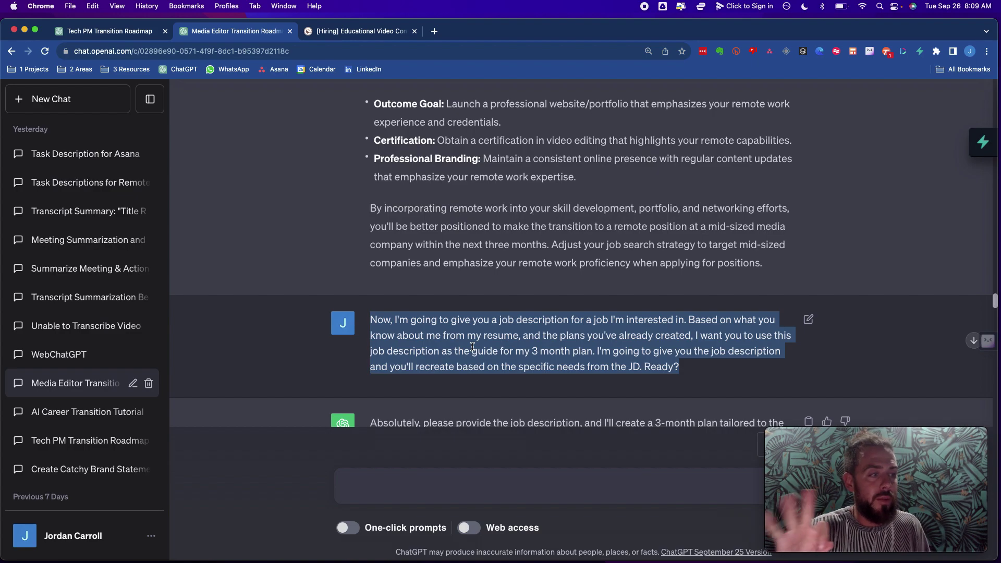
pyautogui.scroll(-1, 427, 360)
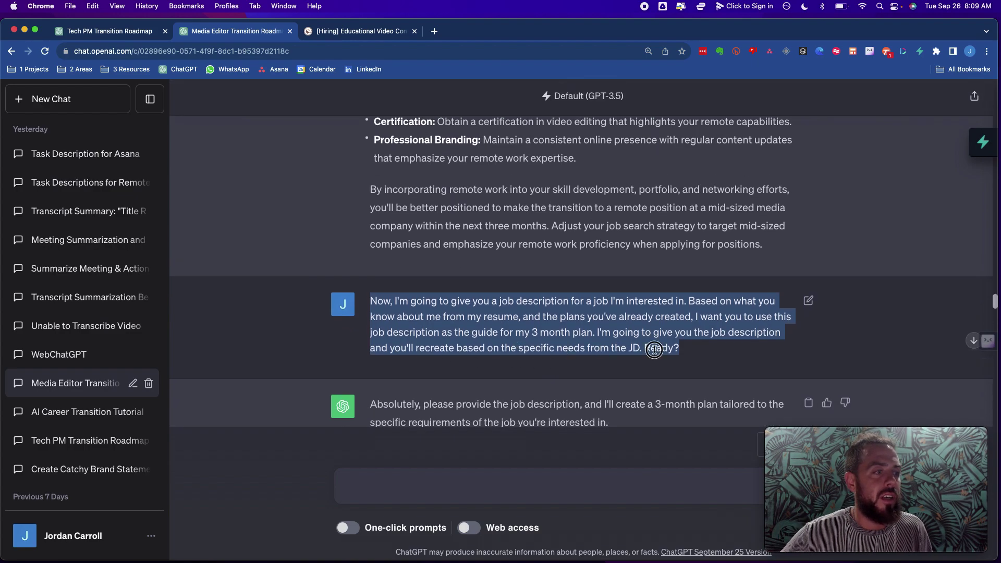
pyautogui.click(693, 352)
# Paste the Approvalmax job description into the chat and send it.
pyautogui.moveTo(693, 353); pyautogui.dragTo(599, 332)
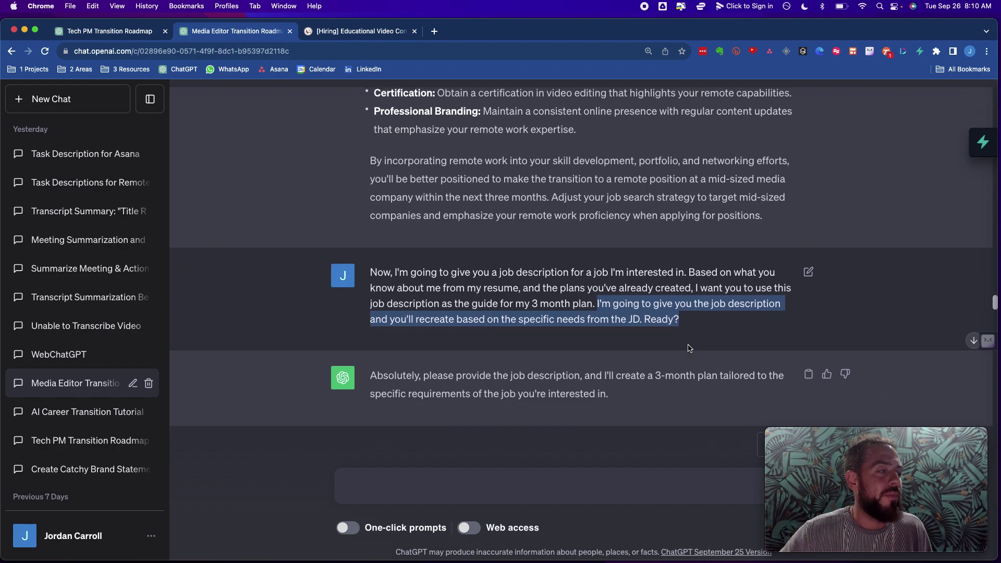
pyautogui.press('super+v')
pyautogui.press('Return')
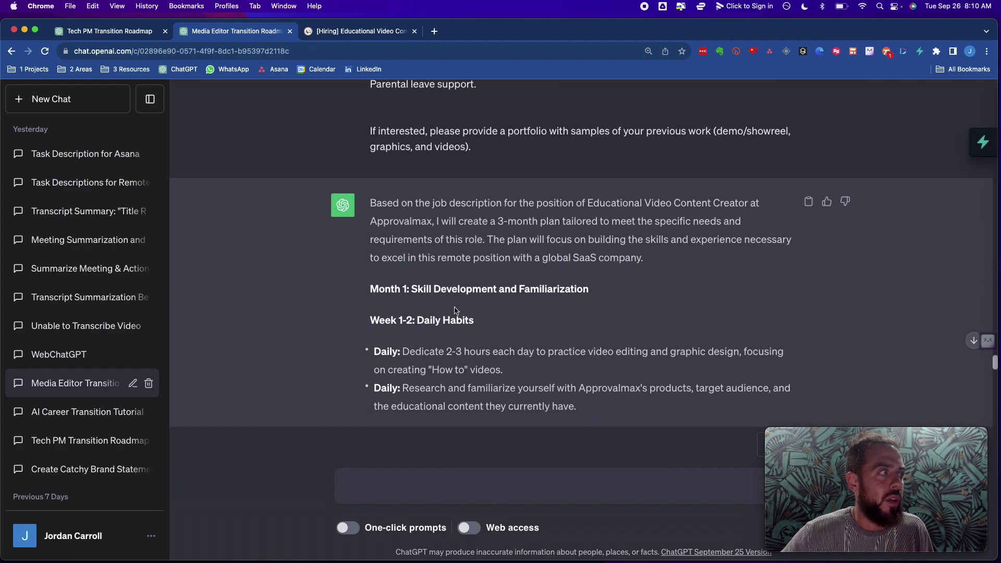
# Review the opening sentences of the tailored Approvalmax 3-month plan.
pyautogui.moveTo(377, 204); pyautogui.dragTo(593, 233)
pyautogui.click(658, 260)
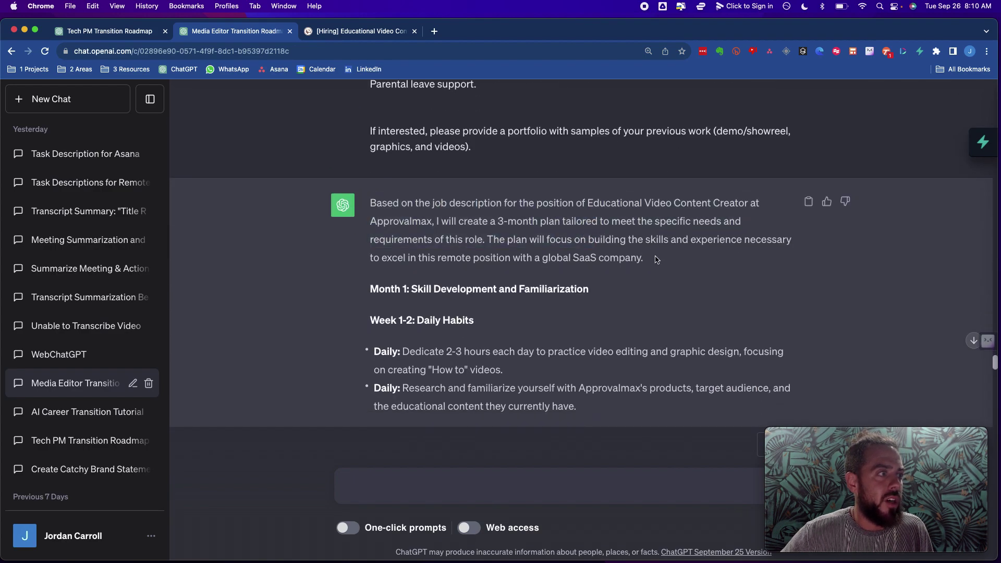
pyautogui.tripleClick(657, 260)
pyautogui.doubleClick(558, 239)
pyautogui.scroll(-3, 547, 243)
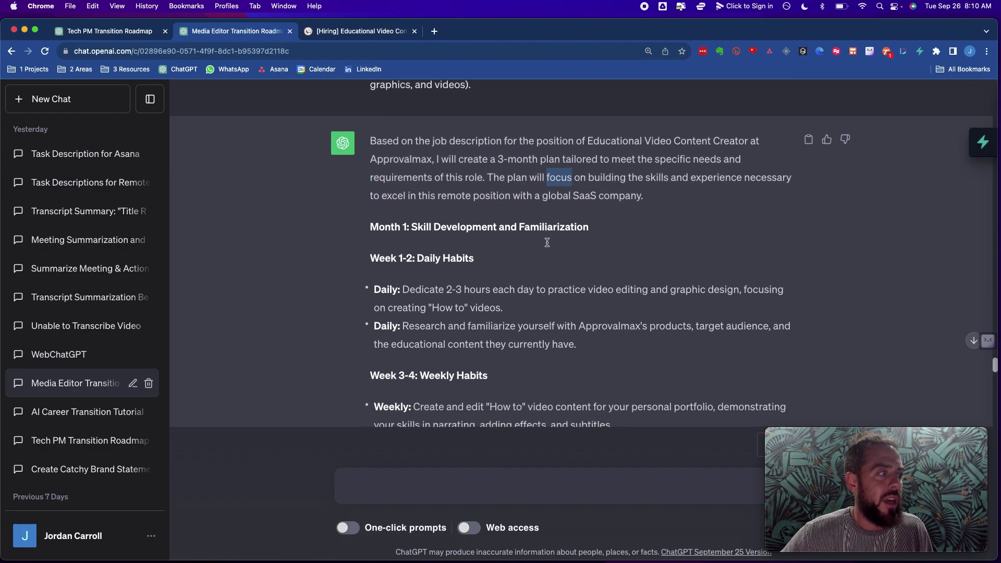
# Review the Week 1-2 bullets: the two Daily editing-practice items and the Approvalmax research item.
pyautogui.moveTo(402, 283); pyautogui.dragTo(516, 302)
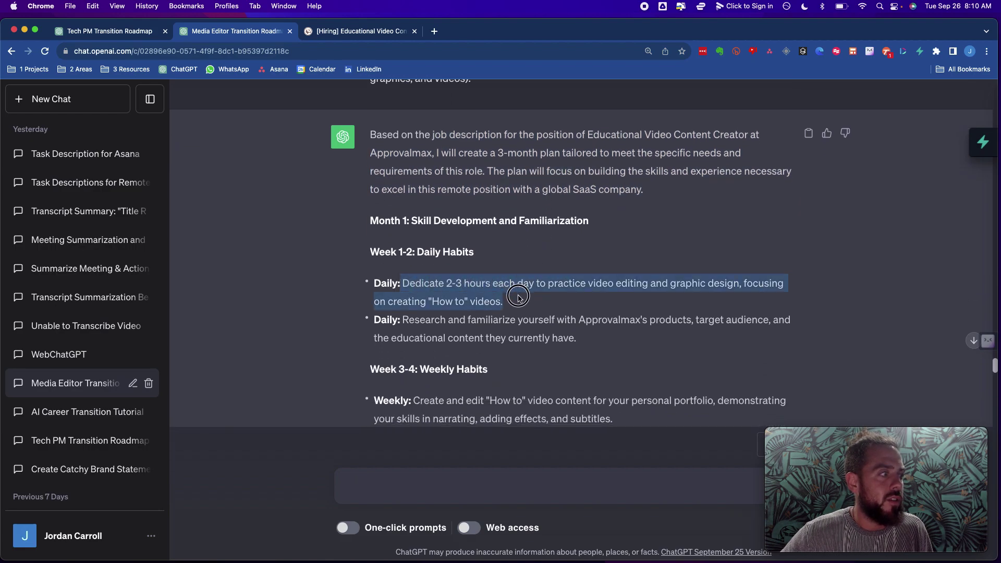
pyautogui.moveTo(407, 284); pyautogui.dragTo(374, 308)
pyautogui.click(472, 284)
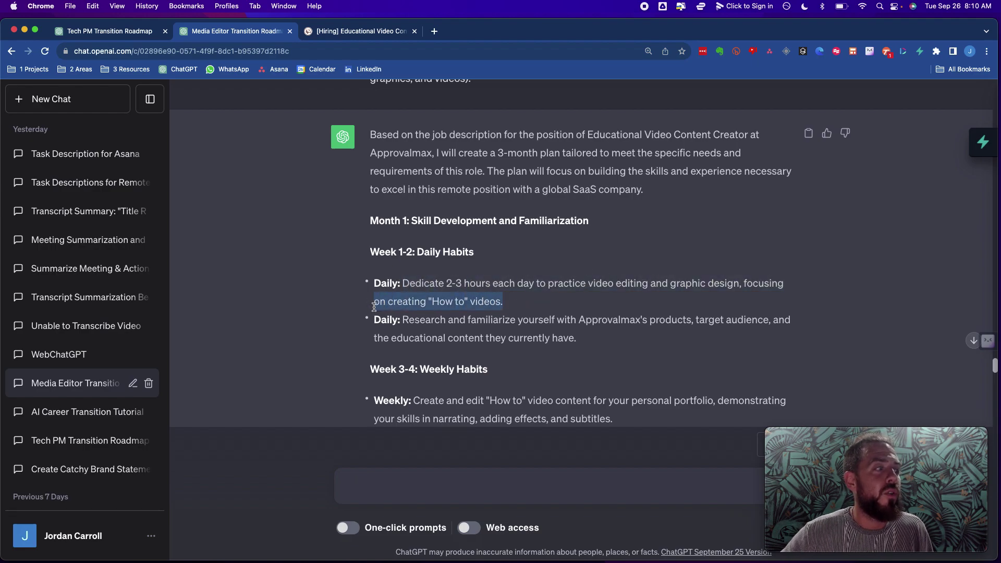
pyautogui.click(432, 267)
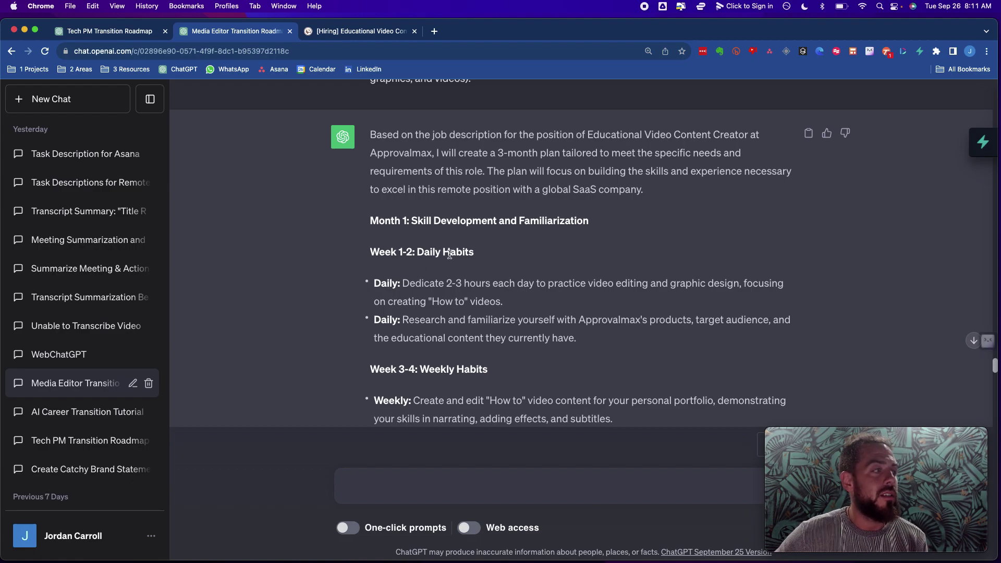
pyautogui.moveTo(375, 284); pyautogui.dragTo(580, 340)
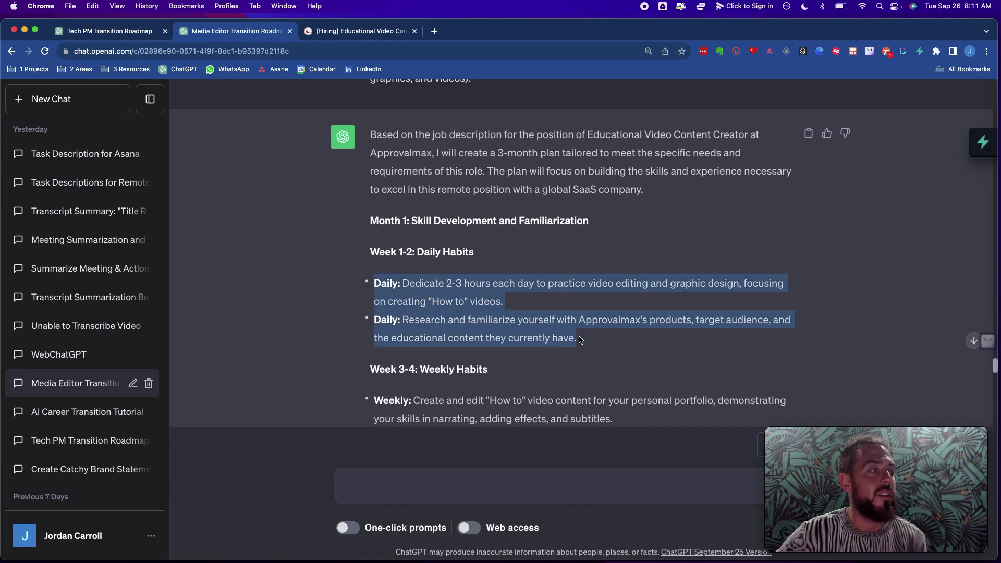
pyautogui.click(579, 340)
pyautogui.moveTo(402, 320); pyautogui.dragTo(580, 336)
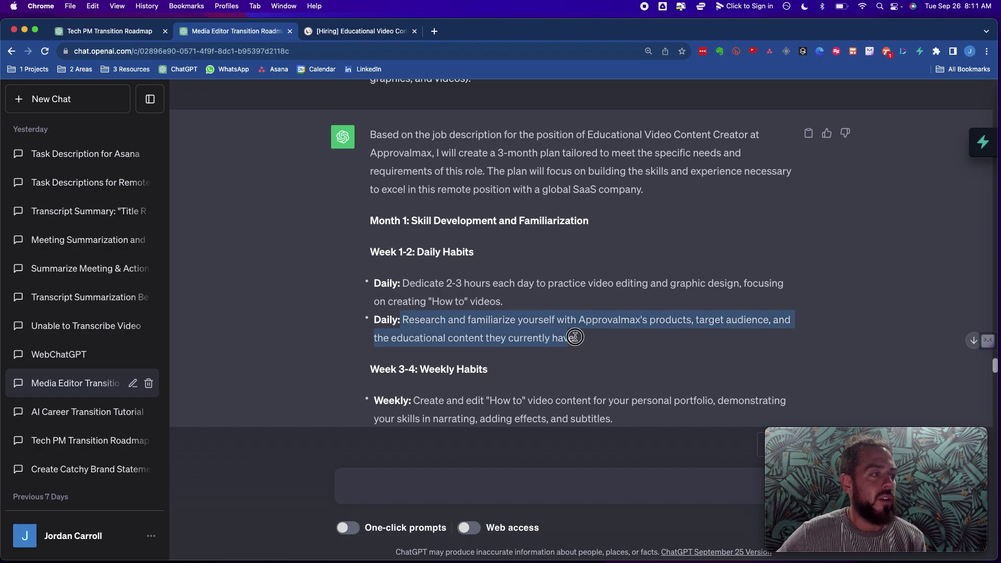
pyautogui.scroll(-1, 586, 335)
pyautogui.click(557, 314)
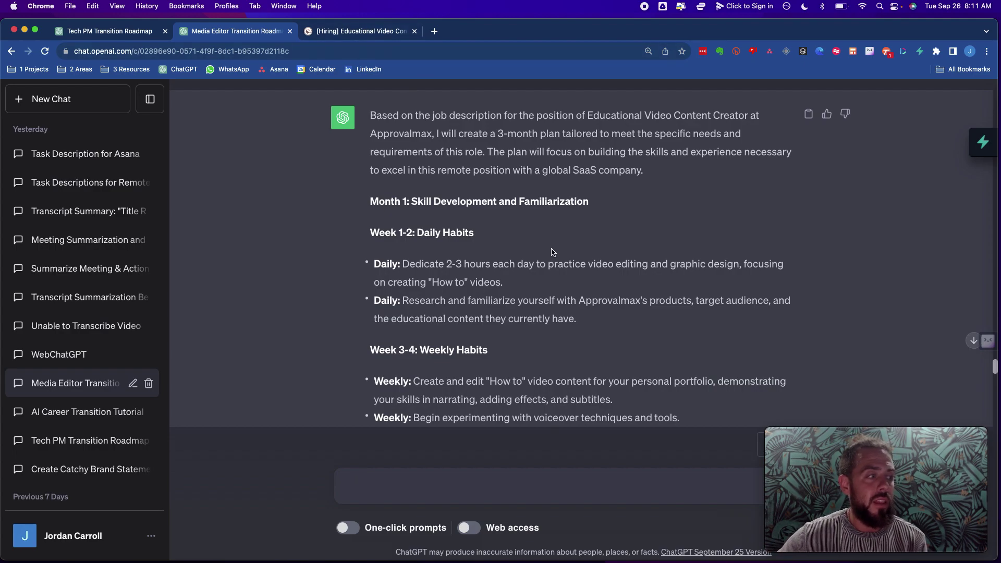
pyautogui.scroll(-5, 552, 252)
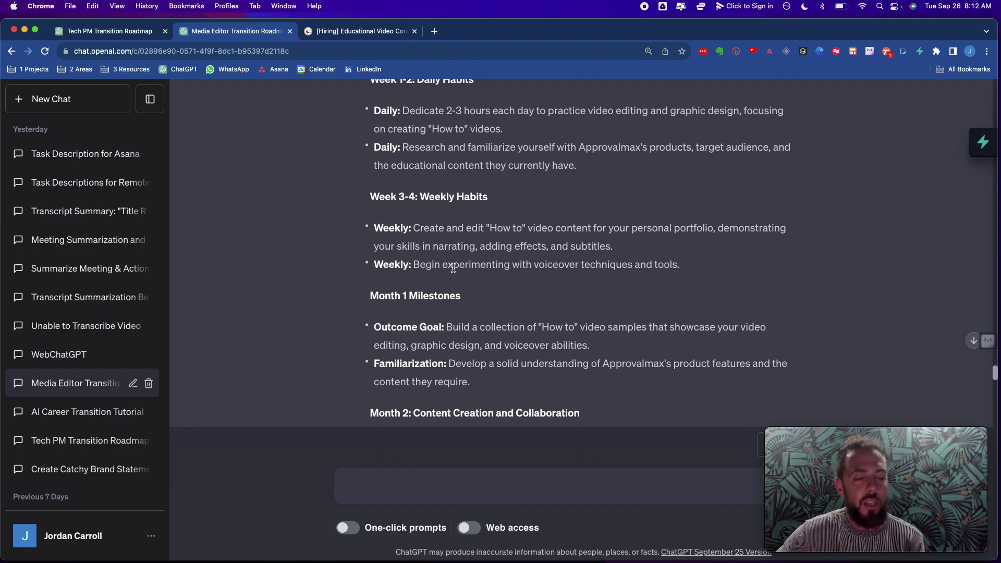
pyautogui.scroll(-5, 453, 268)
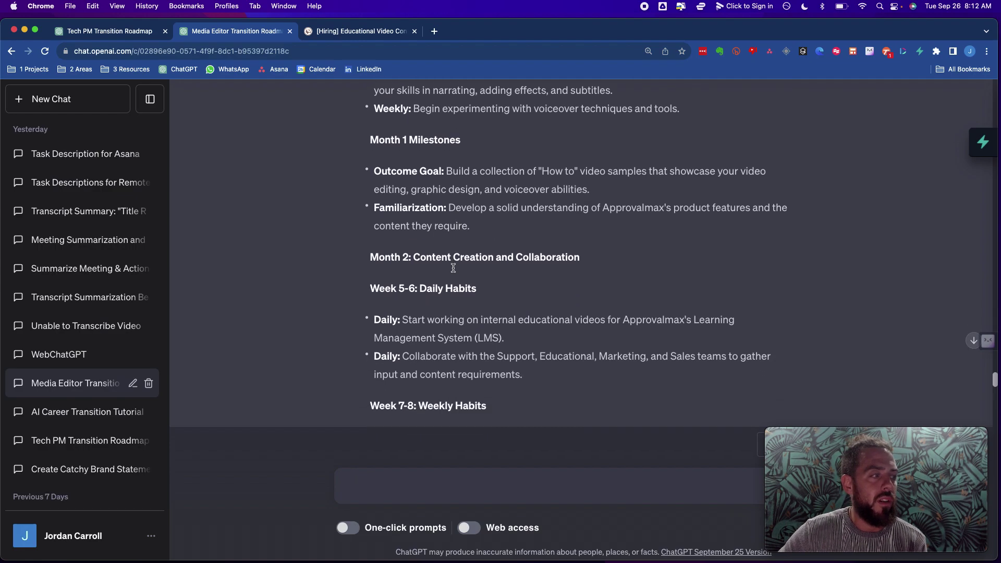
pyautogui.scroll(-20, 453, 271)
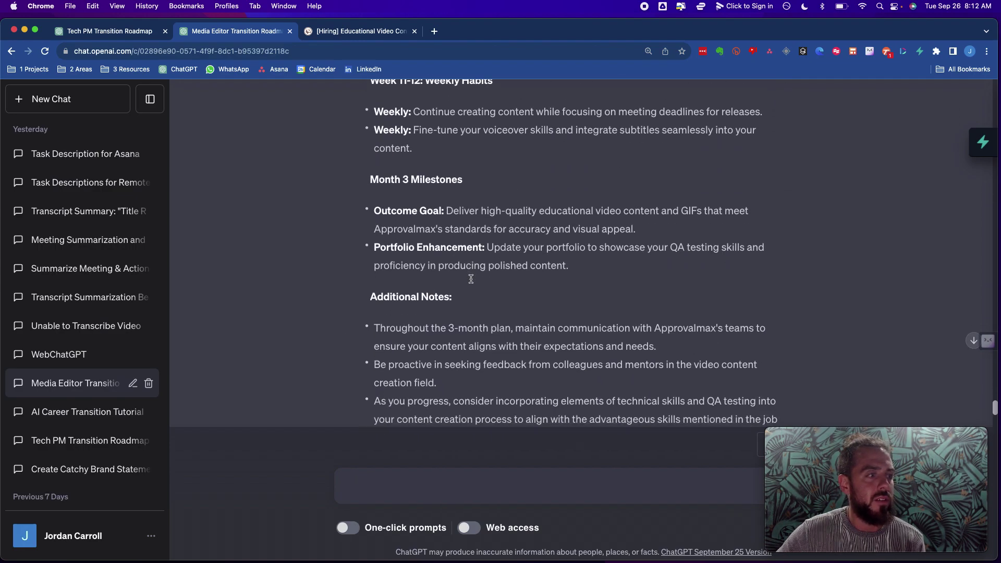
pyautogui.scroll(-1, 471, 279)
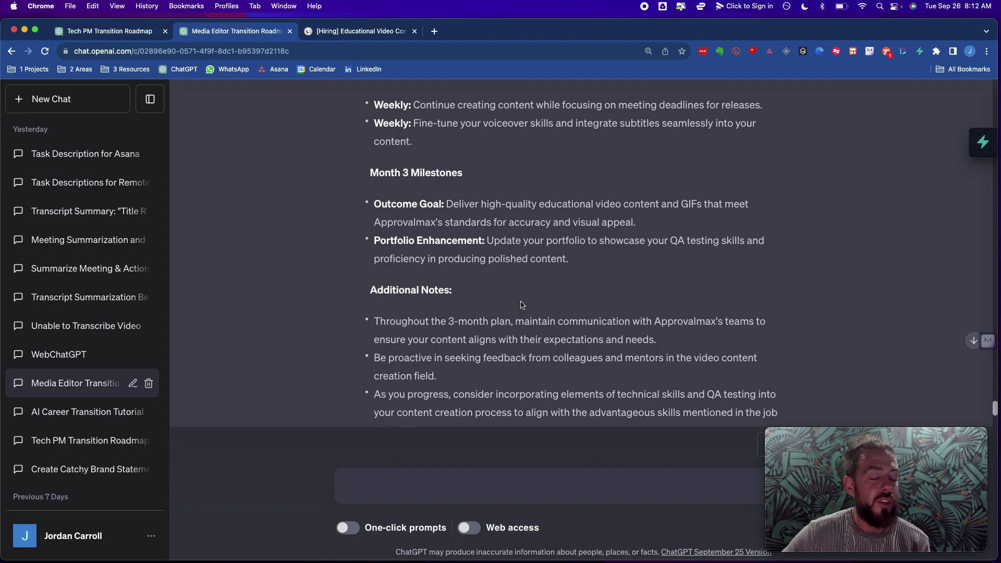
pyautogui.scroll(-3, 532, 307)
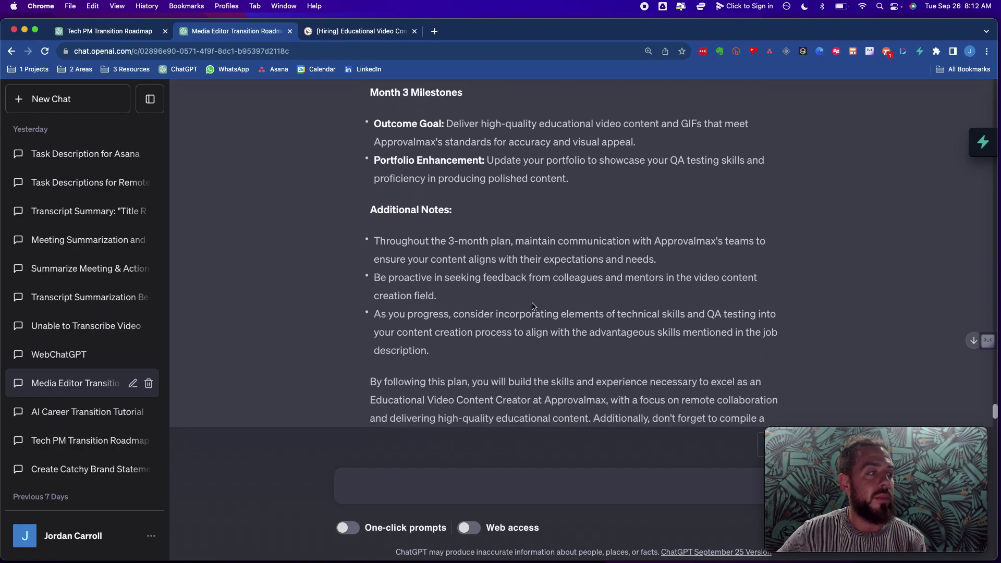
pyautogui.scroll(-5, 532, 307)
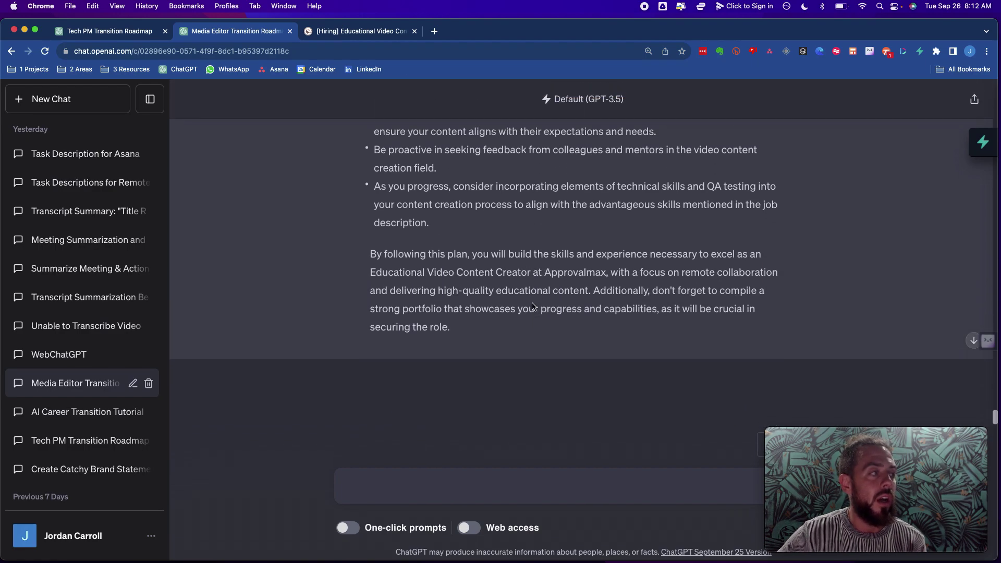